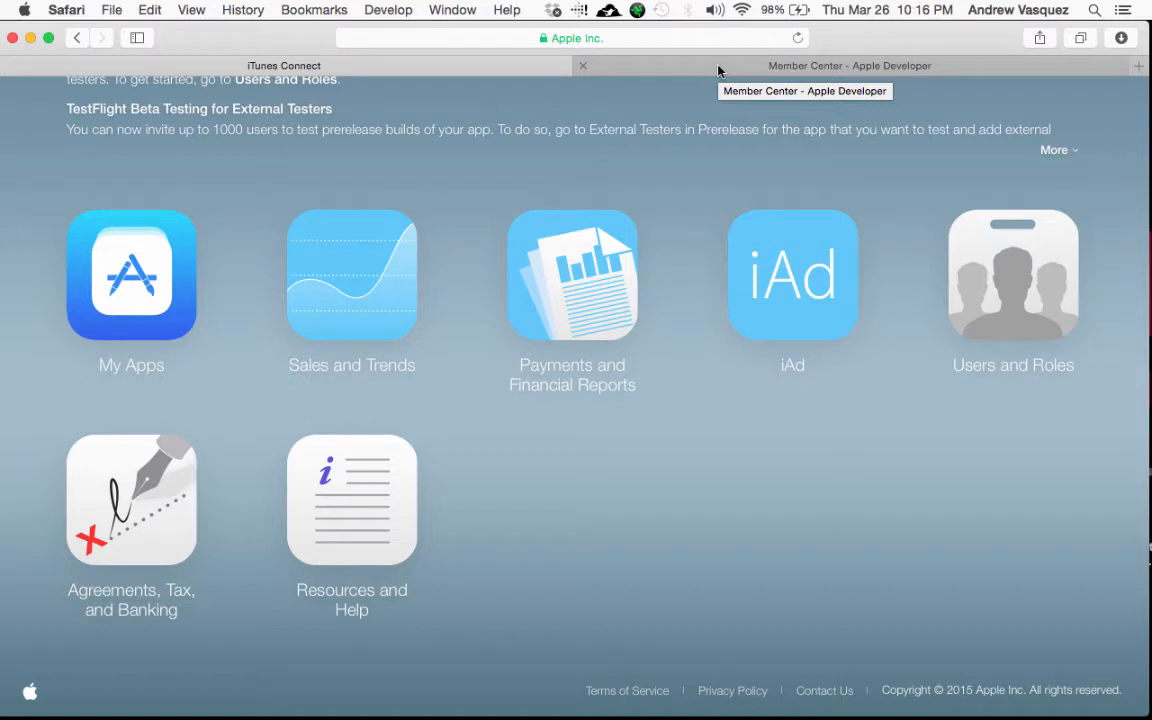
Step: Go to the iOS App IDs list in Certificates, Identifiers & Profiles and start registering a new App ID
{"action": "left_click", "coordinate": [718, 68]}
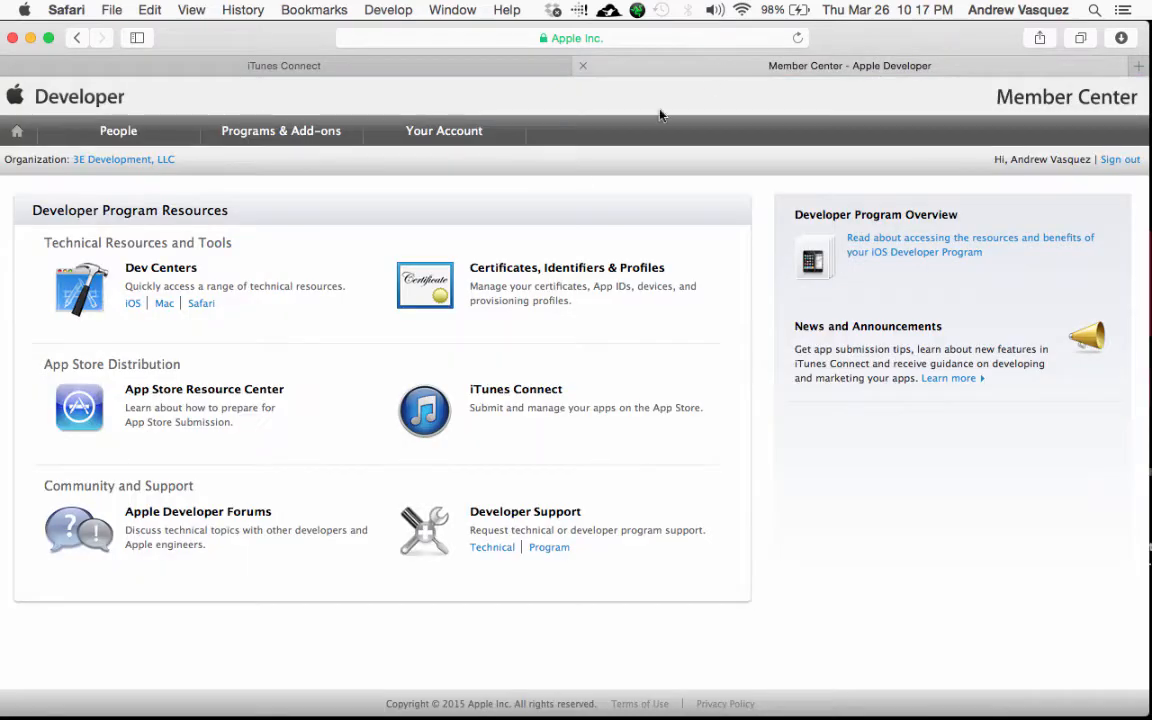
{"action": "left_click", "coordinate": [432, 289]}
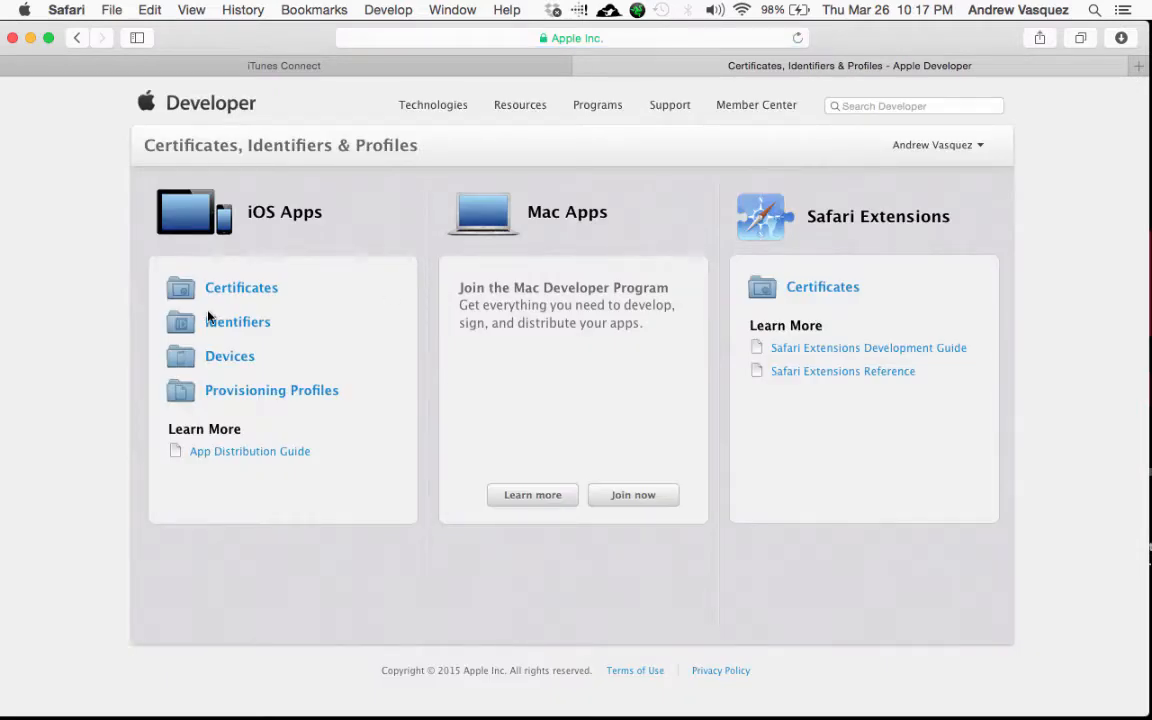
{"action": "left_click", "coordinate": [210, 390]}
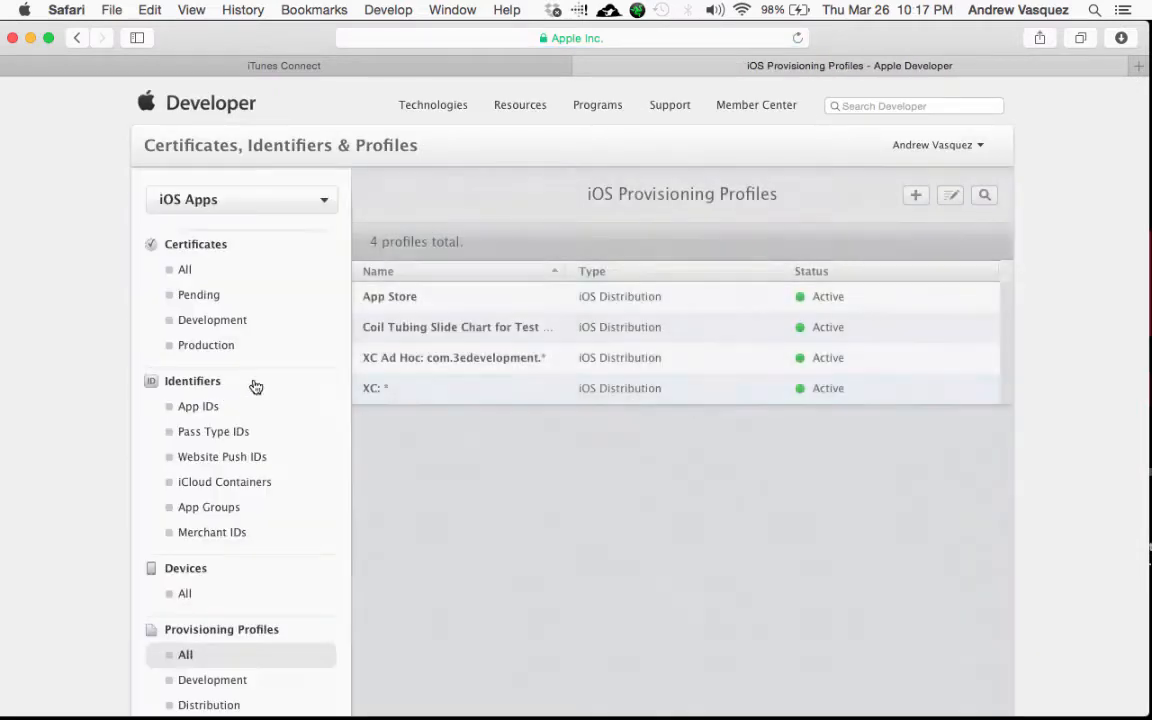
{"action": "scroll", "coordinate": [321, 436], "scroll_direction": "down", "scroll_amount": 2}
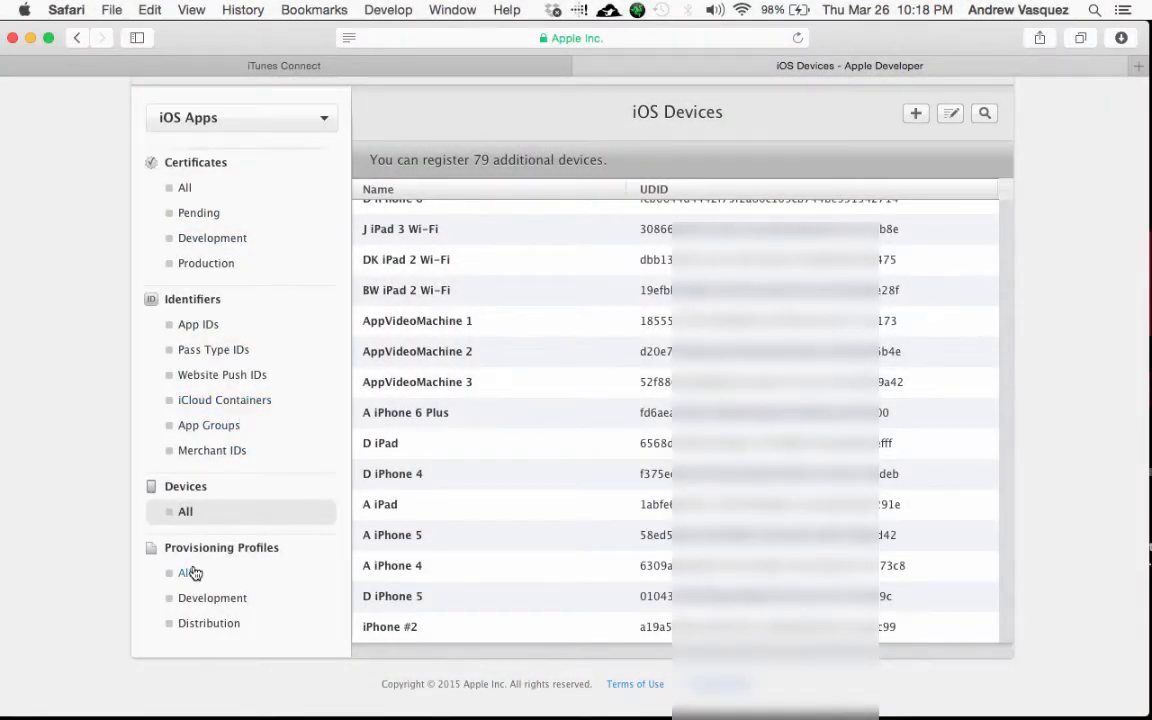
{"action": "left_click", "coordinate": [212, 328]}
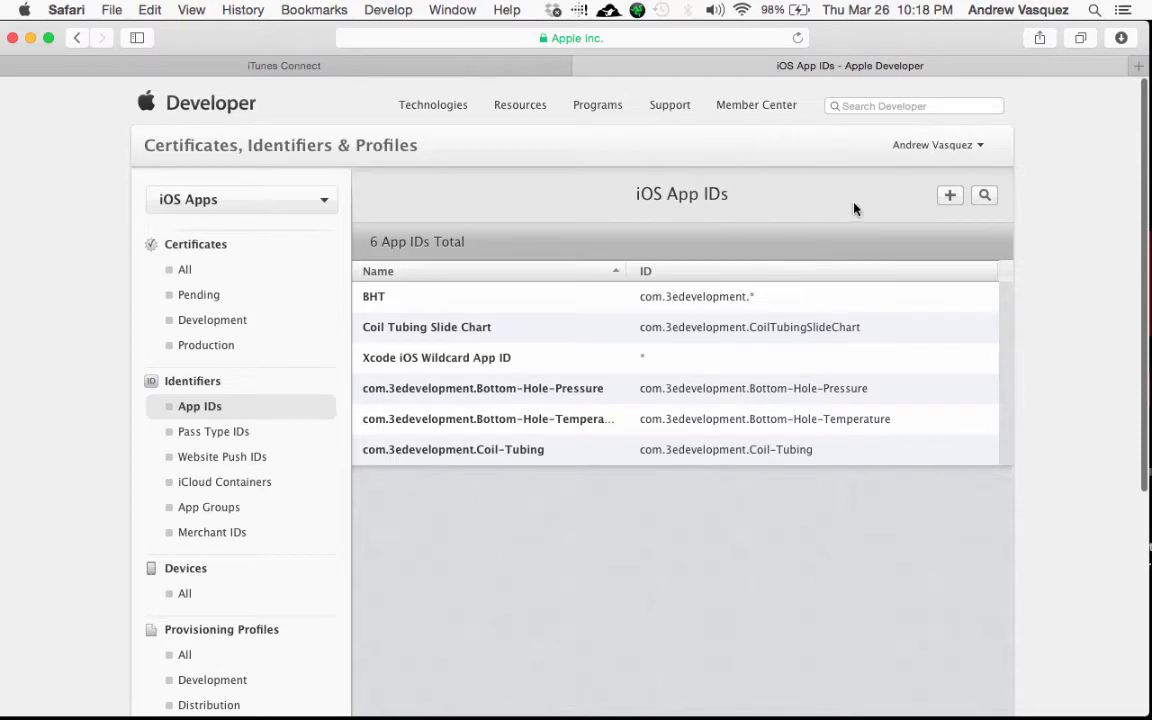
{"action": "left_click", "coordinate": [950, 195]}
Step: Enter 'My New App' as the App ID name
{"action": "scroll", "coordinate": [805, 350], "scroll_direction": "down", "scroll_amount": 3}
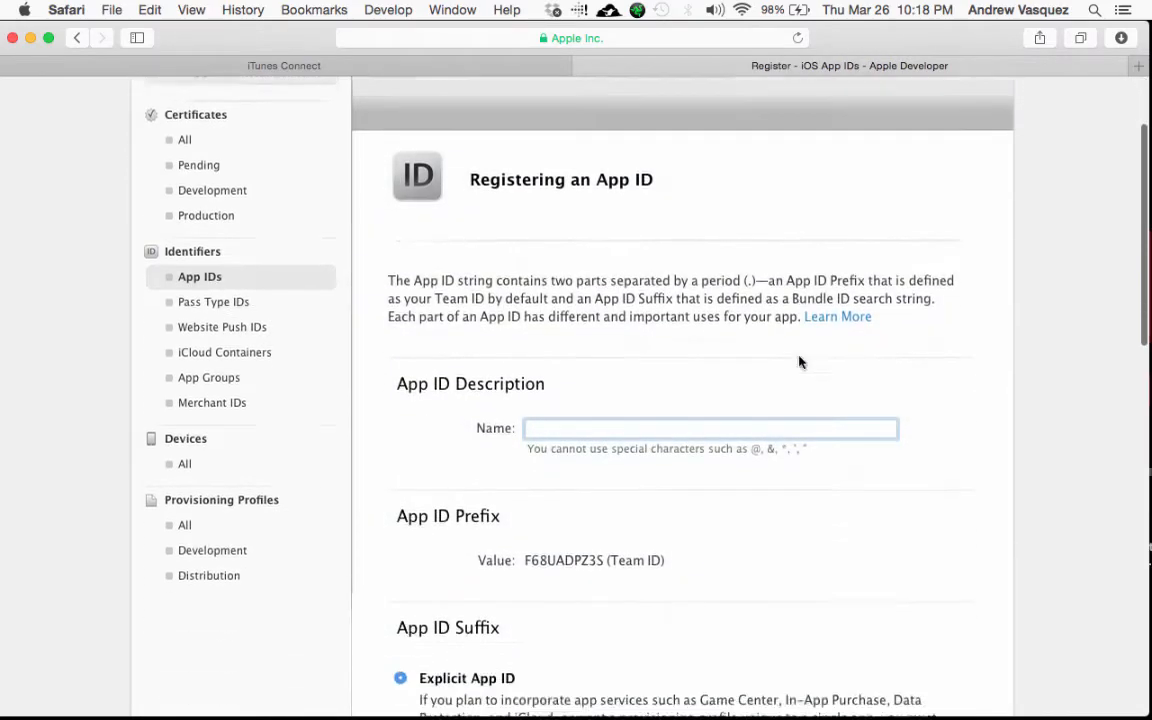
{"action": "scroll", "coordinate": [800, 362], "scroll_direction": "down", "scroll_amount": 4}
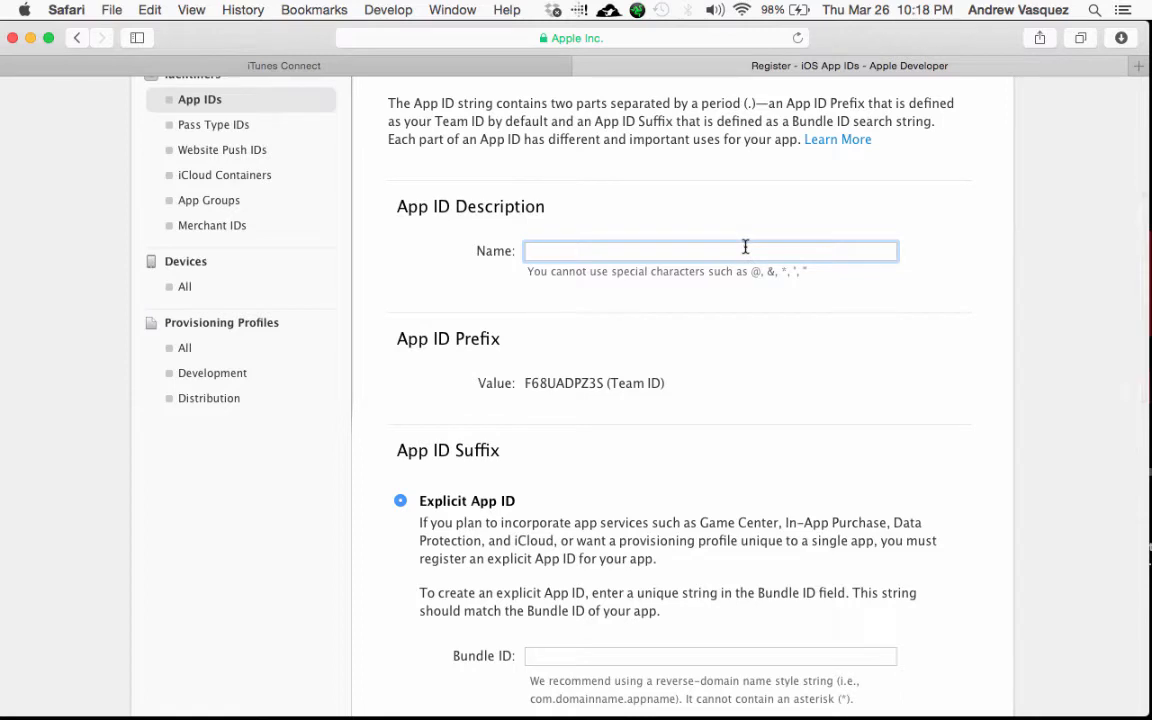
{"action": "scroll", "coordinate": [745, 246], "scroll_direction": "up", "scroll_amount": 3}
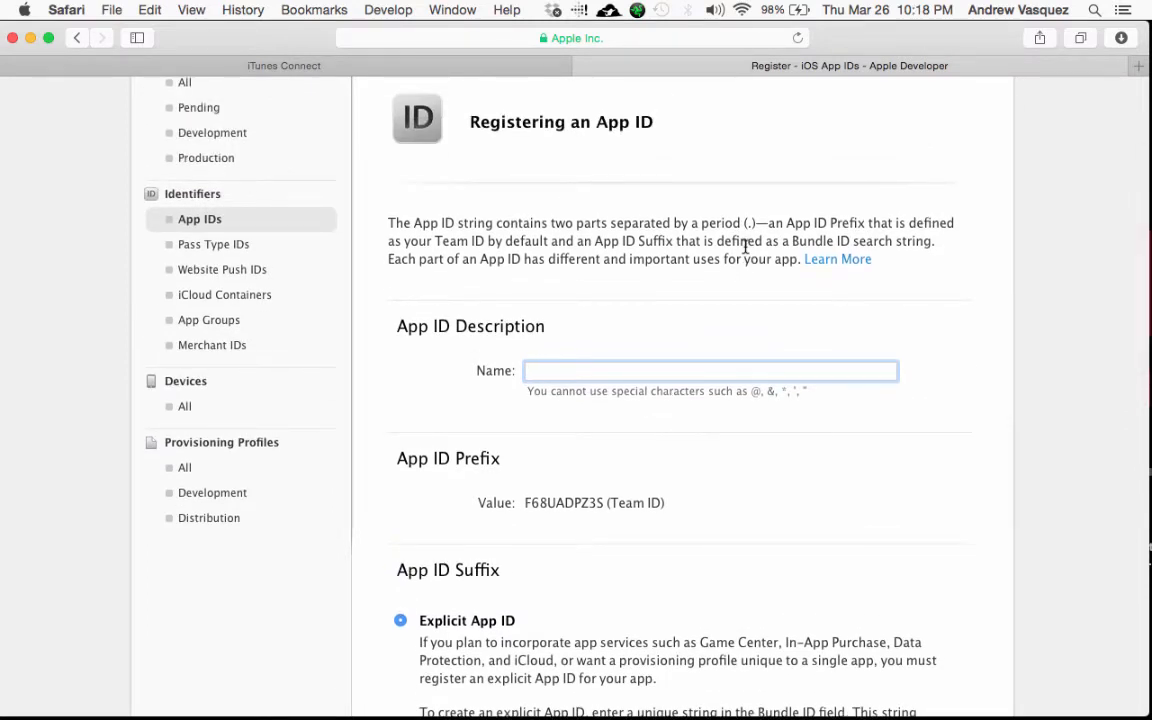
{"action": "type", "text": "My New App"}
{"action": "scroll", "coordinate": [580, 400], "scroll_direction": "down", "scroll_amount": 10}
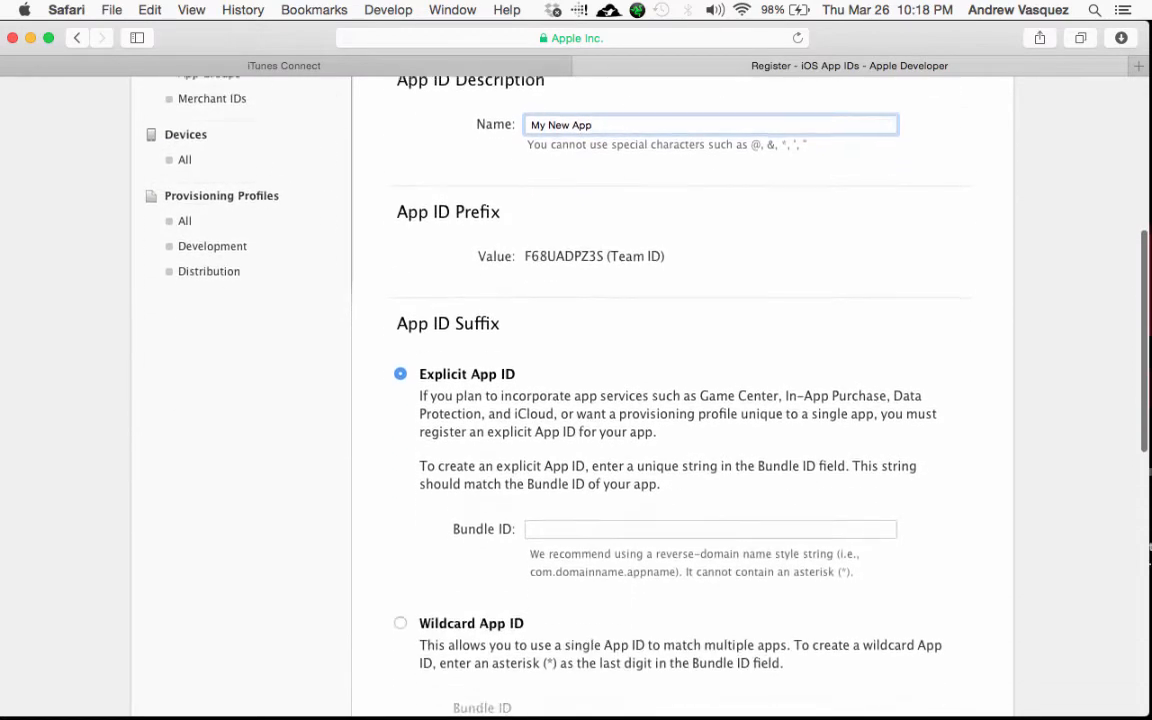
{"action": "scroll", "coordinate": [580, 400], "scroll_direction": "down", "scroll_amount": 2}
{"action": "scroll", "coordinate": [580, 400], "scroll_direction": "up", "scroll_amount": 1}
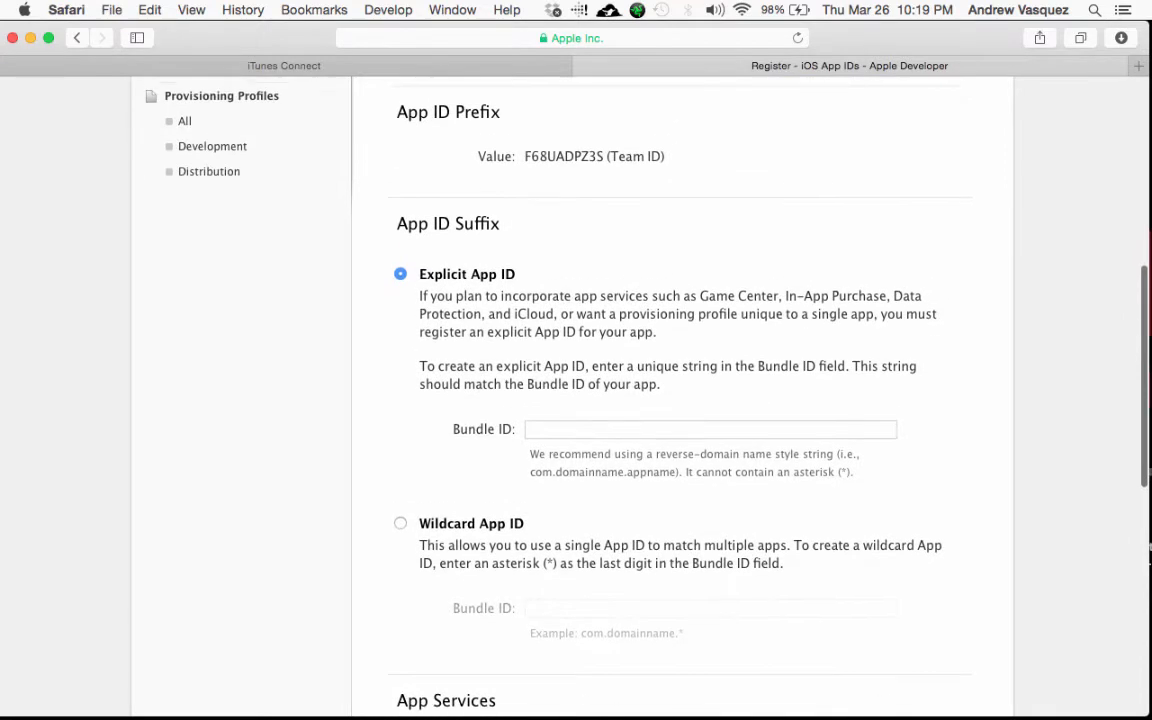
{"action": "scroll", "coordinate": [620, 320], "scroll_direction": "down", "scroll_amount": 4}
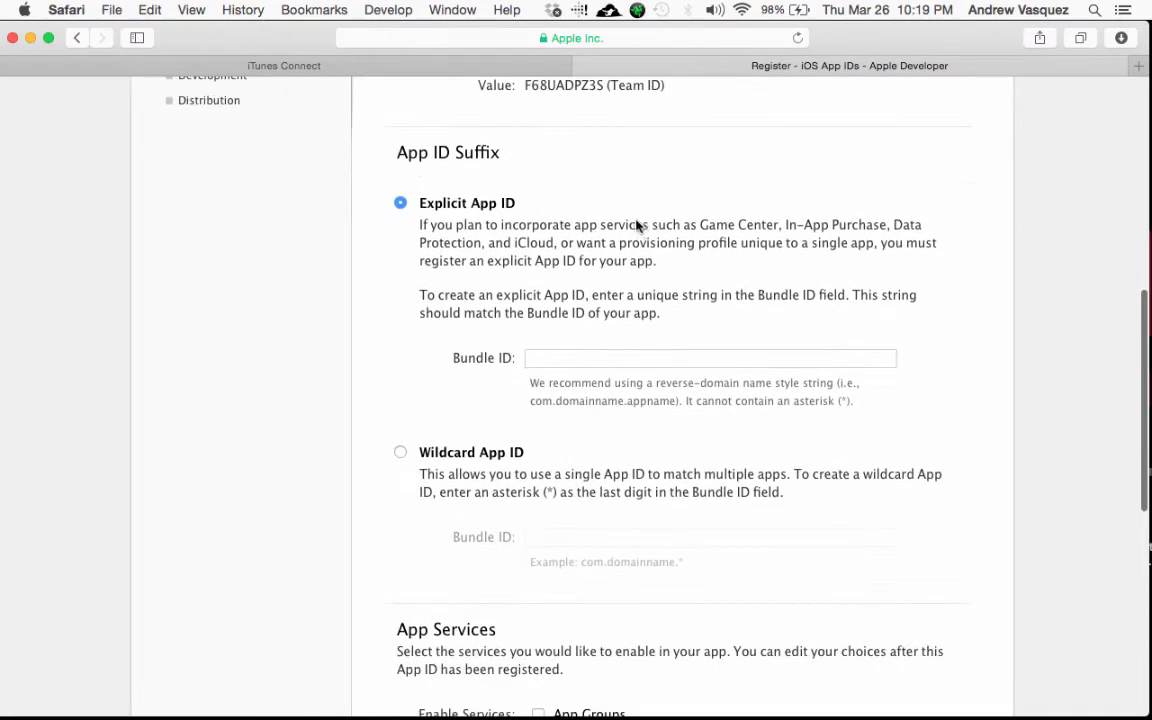
Step: Set the explicit Bundle ID to com.3Edevelopment.MyNewApp and continue to confirmation
{"action": "left_click", "coordinate": [616, 319]}
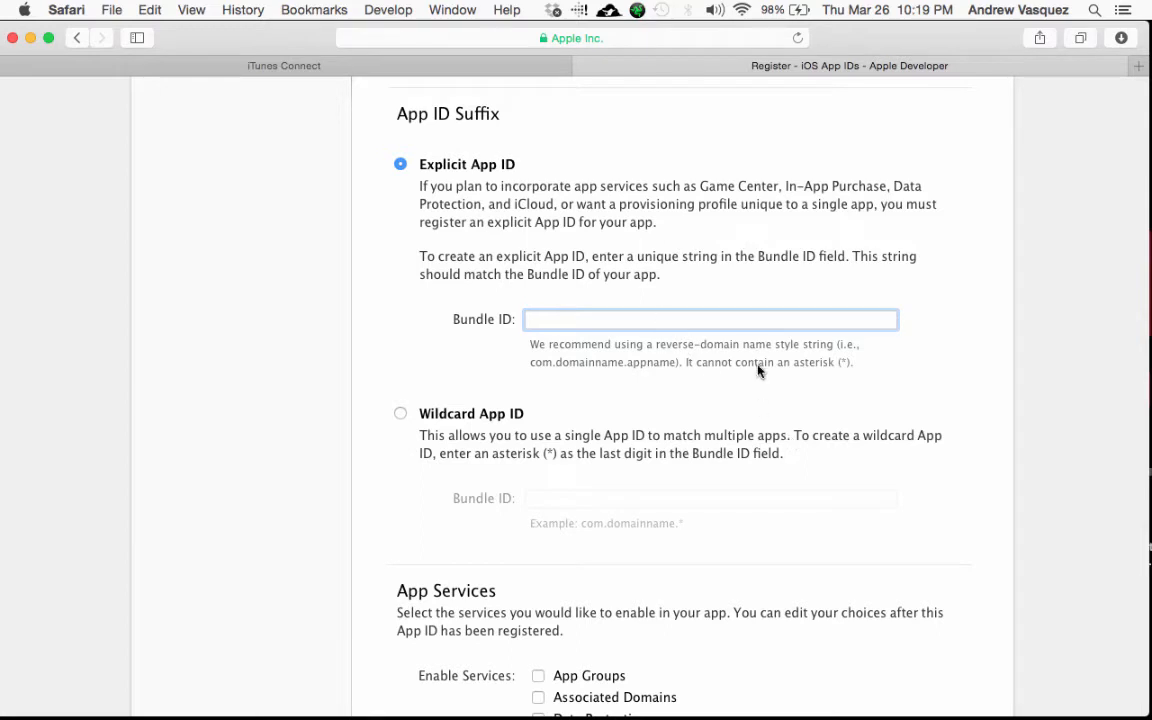
{"action": "type", "text": "com.3EDevelopment.MyApp"}
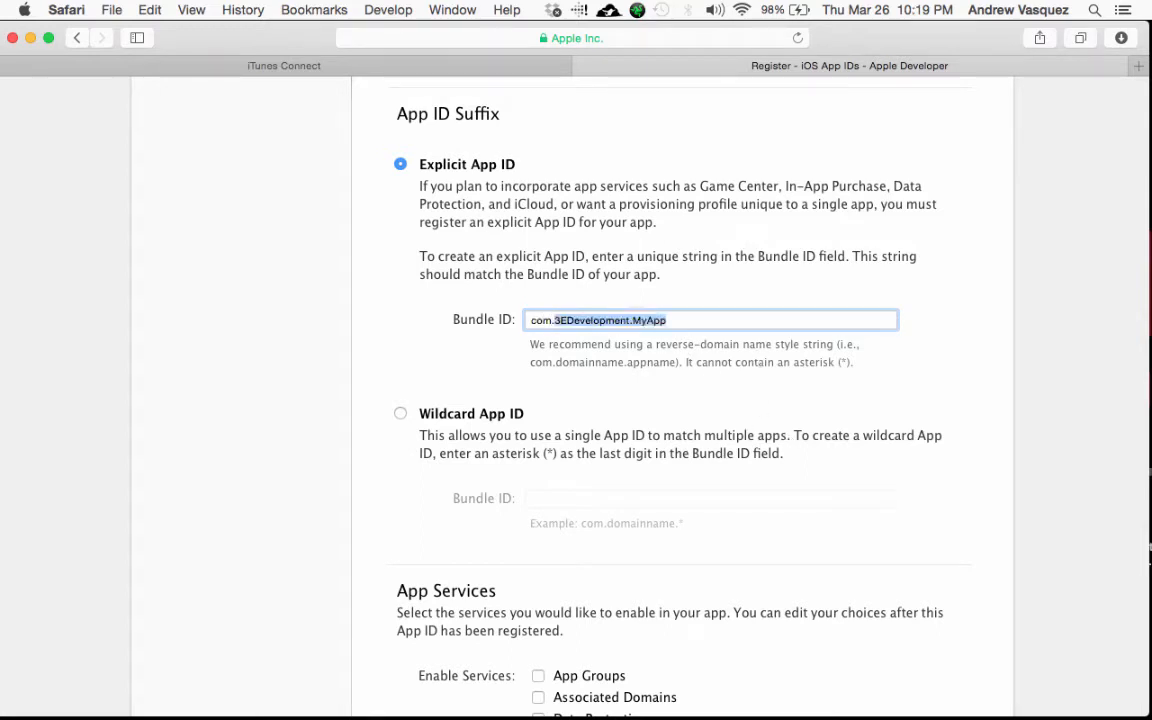
{"action": "key", "text": "BackSpace"}
{"action": "type", "text": "Edevelo"}
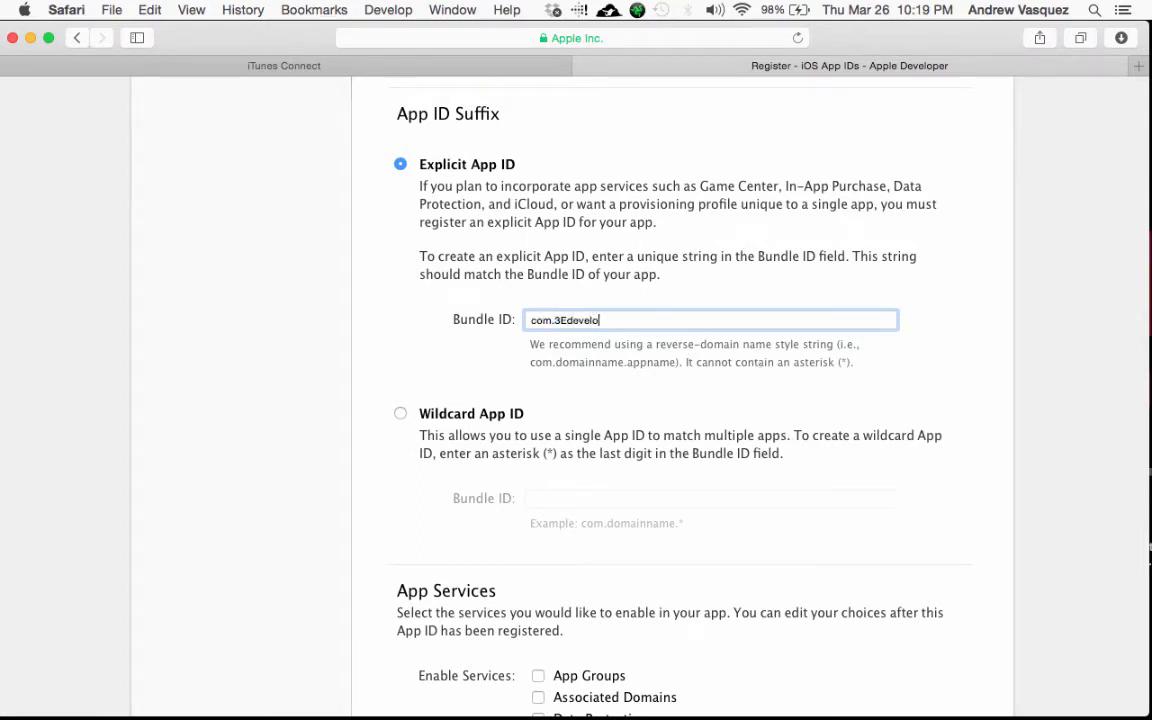
{"action": "type", "text": "pment.MyApp"}
{"action": "scroll", "coordinate": [680, 400], "scroll_direction": "up", "scroll_amount": 1}
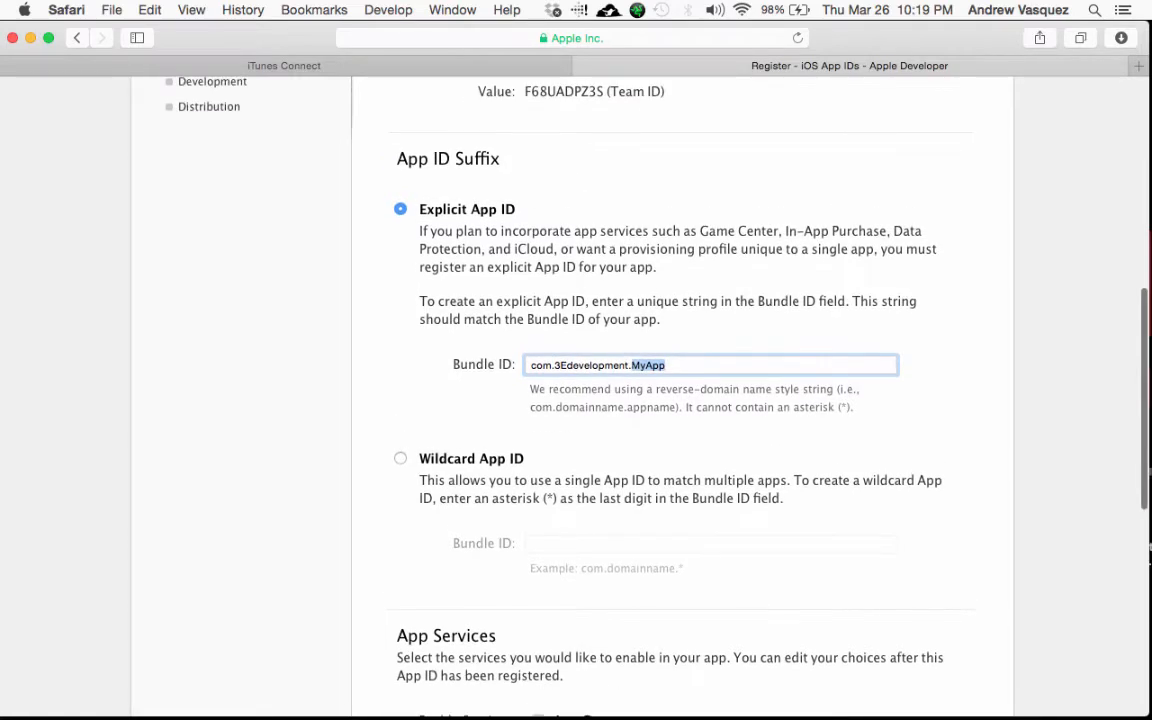
{"action": "type", "text": "MyApp"}
{"action": "scroll", "coordinate": [680, 400], "scroll_direction": "up", "scroll_amount": 2}
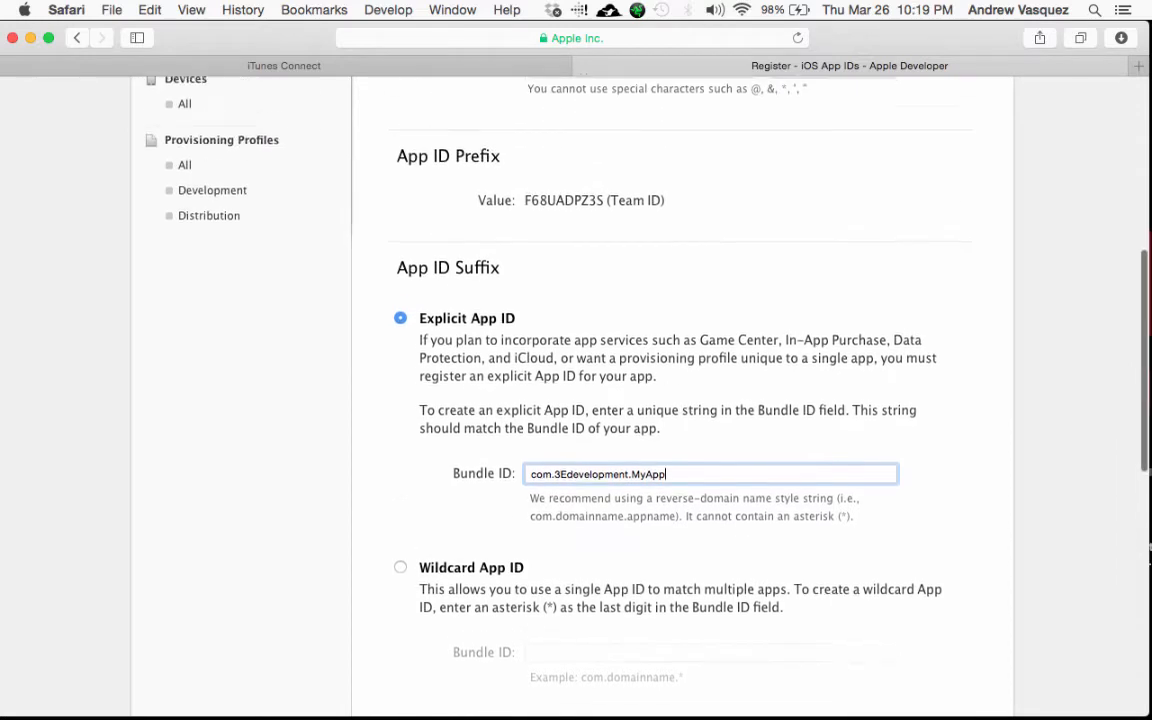
{"action": "key", "text": "BackSpace"}
{"action": "key", "text": "BackSpace"}
{"action": "key", "text": "BackSpace"}
{"action": "type", "text": "NewA"}
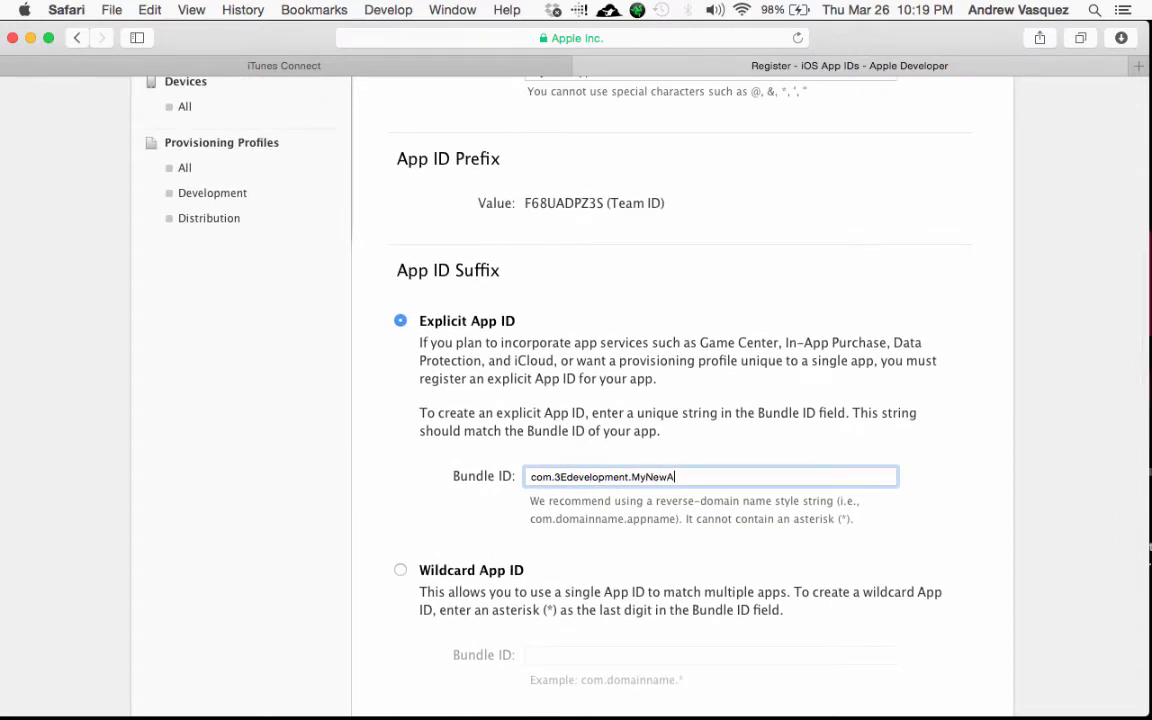
{"action": "scroll", "coordinate": [680, 400], "scroll_direction": "down", "scroll_amount": 5}
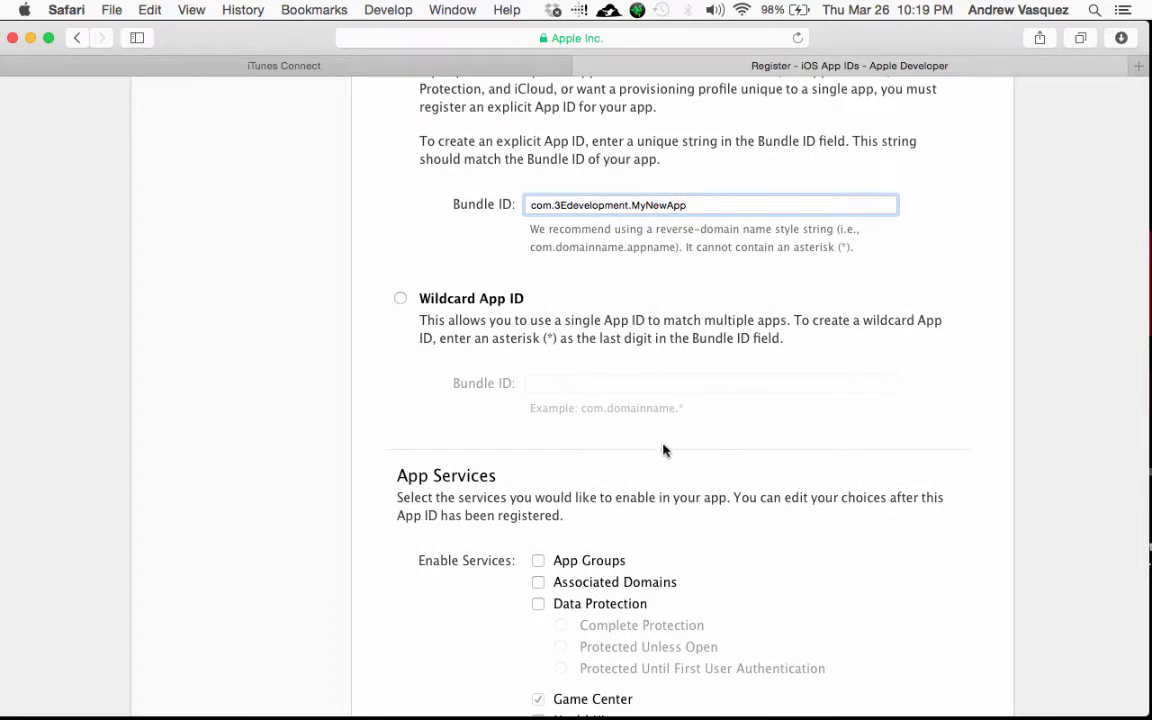
{"action": "scroll", "coordinate": [629, 340], "scroll_direction": "down", "scroll_amount": 2}
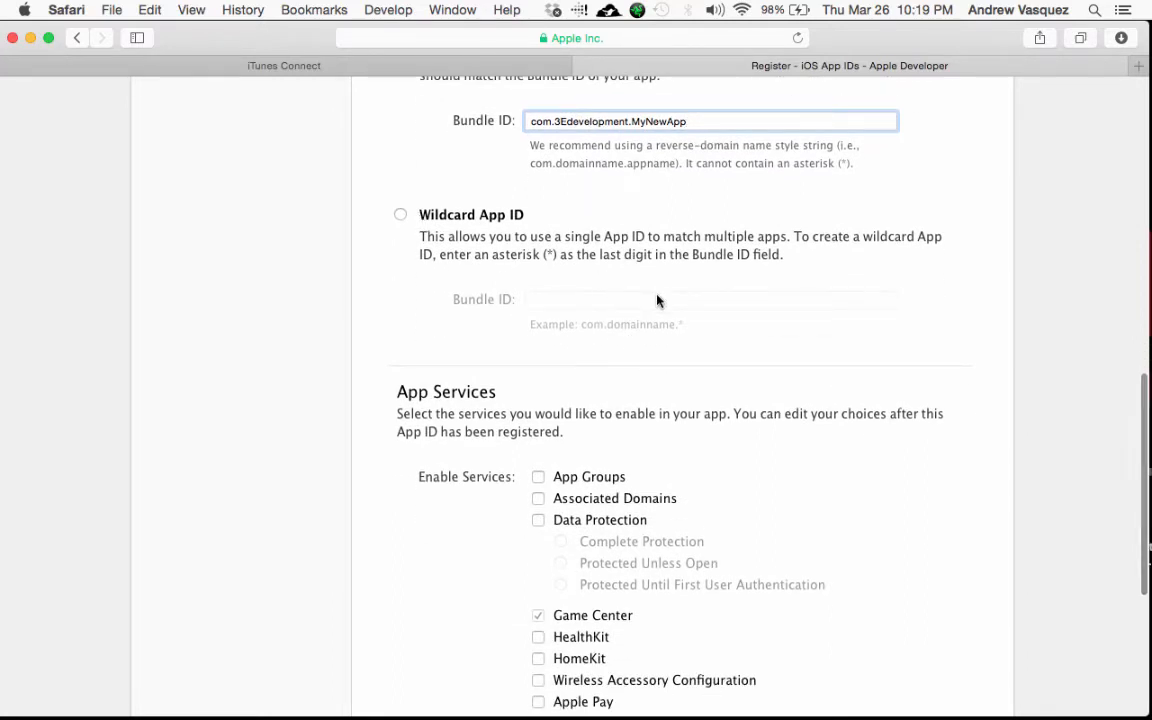
{"action": "scroll", "coordinate": [657, 300], "scroll_direction": "down", "scroll_amount": 6}
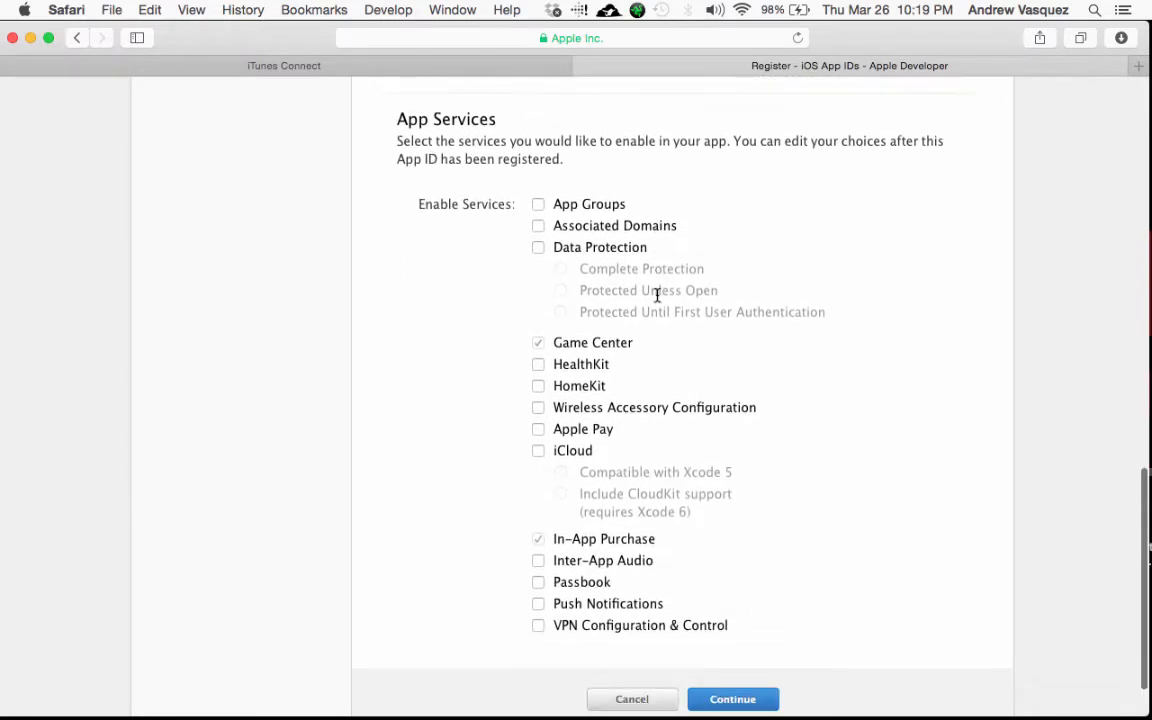
{"action": "scroll", "coordinate": [657, 295], "scroll_direction": "down", "scroll_amount": 2}
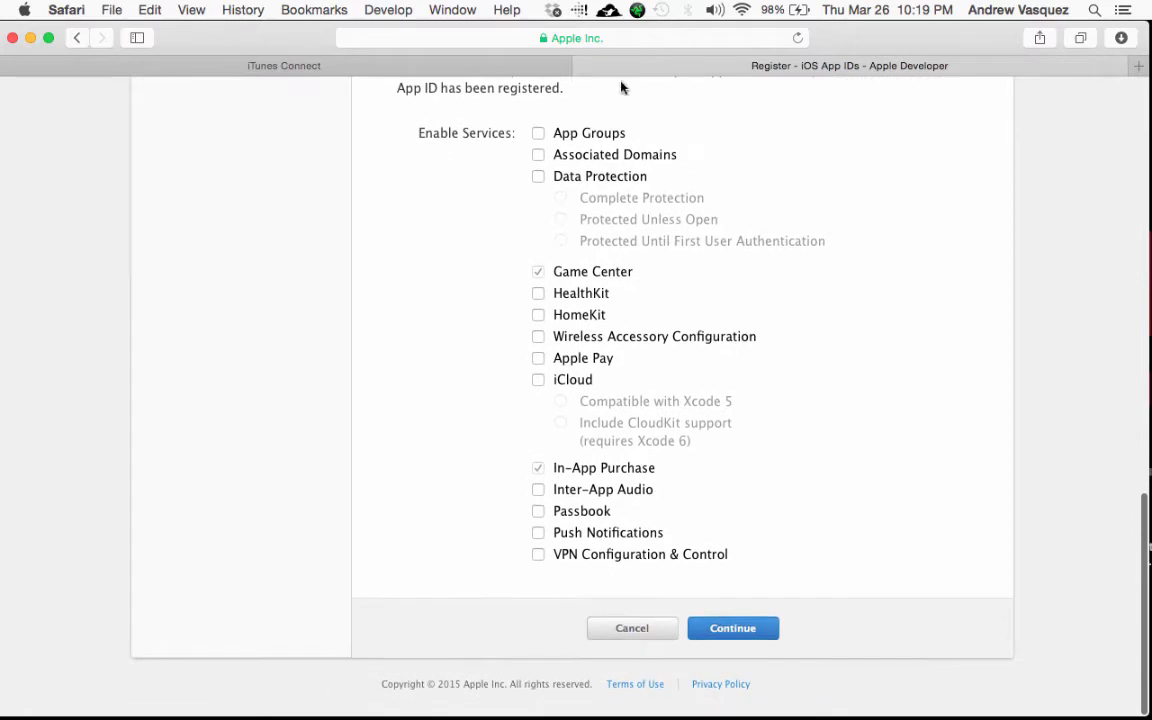
{"action": "left_click", "coordinate": [722, 638]}
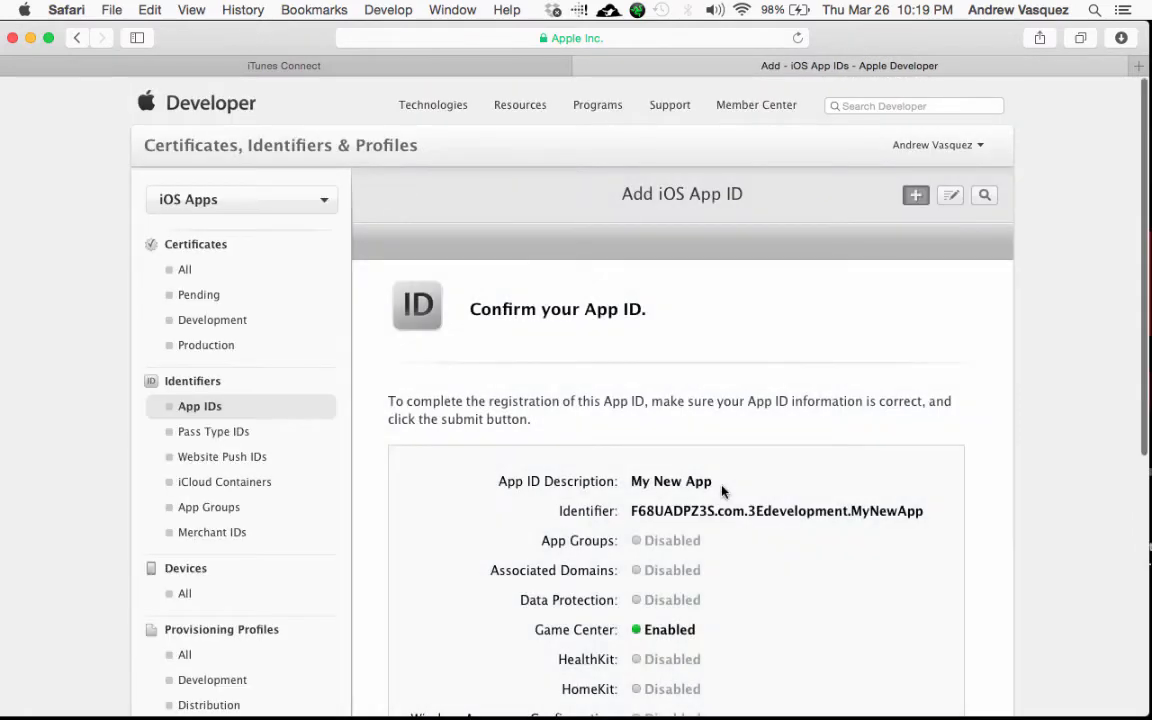
Step: Submit the My New App ID, return to the App IDs list, and view its enabled services
{"action": "scroll", "coordinate": [720, 489], "scroll_direction": "down", "scroll_amount": 5}
{"action": "left_click", "coordinate": [758, 633]}
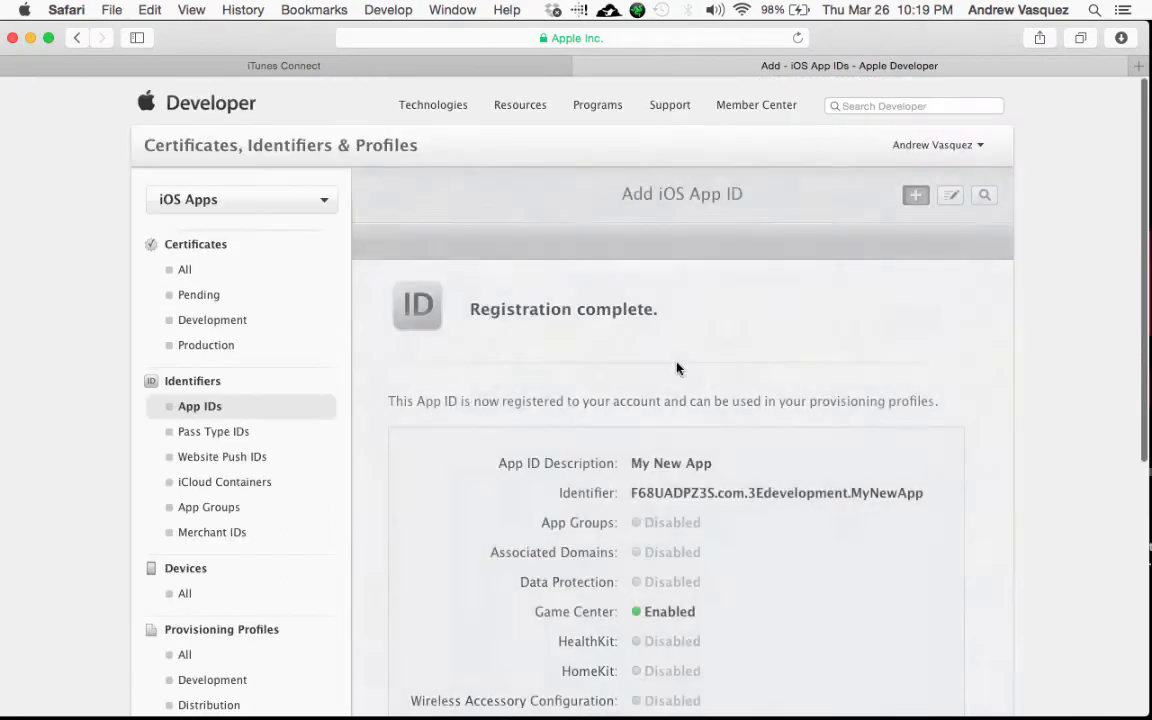
{"action": "scroll", "coordinate": [677, 366], "scroll_direction": "down", "scroll_amount": 10}
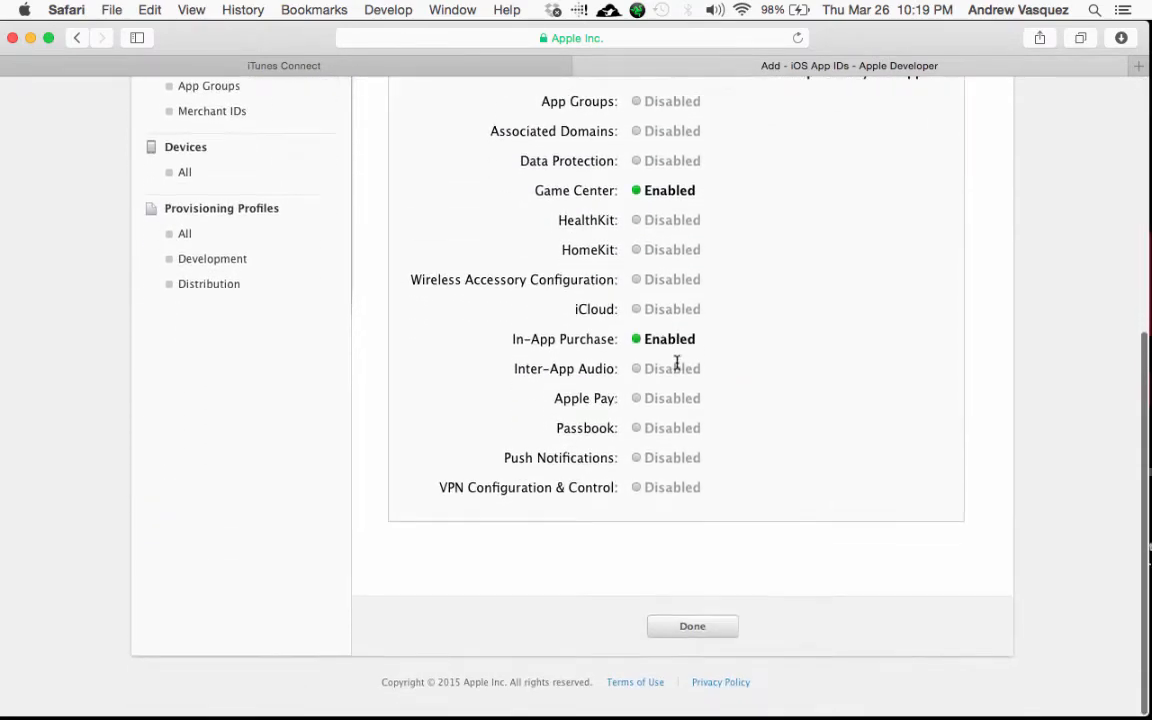
{"action": "scroll", "coordinate": [677, 363], "scroll_direction": "up", "scroll_amount": 10}
{"action": "scroll", "coordinate": [677, 363], "scroll_direction": "down", "scroll_amount": 10}
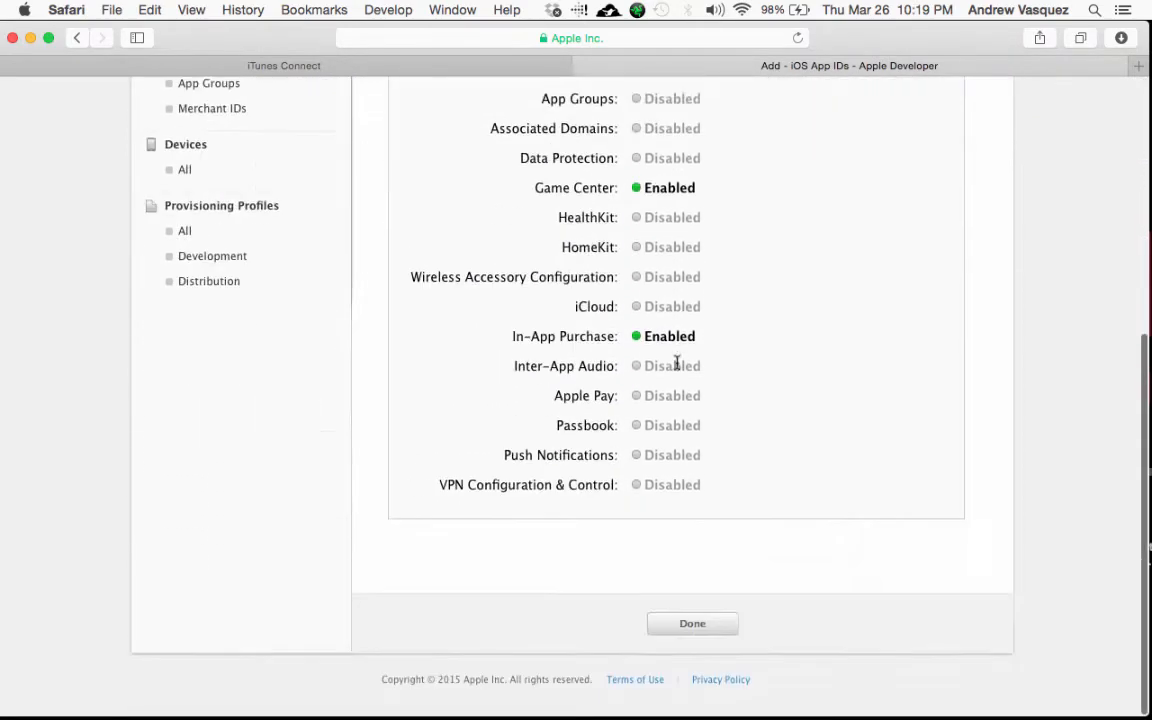
{"action": "left_click", "coordinate": [689, 627]}
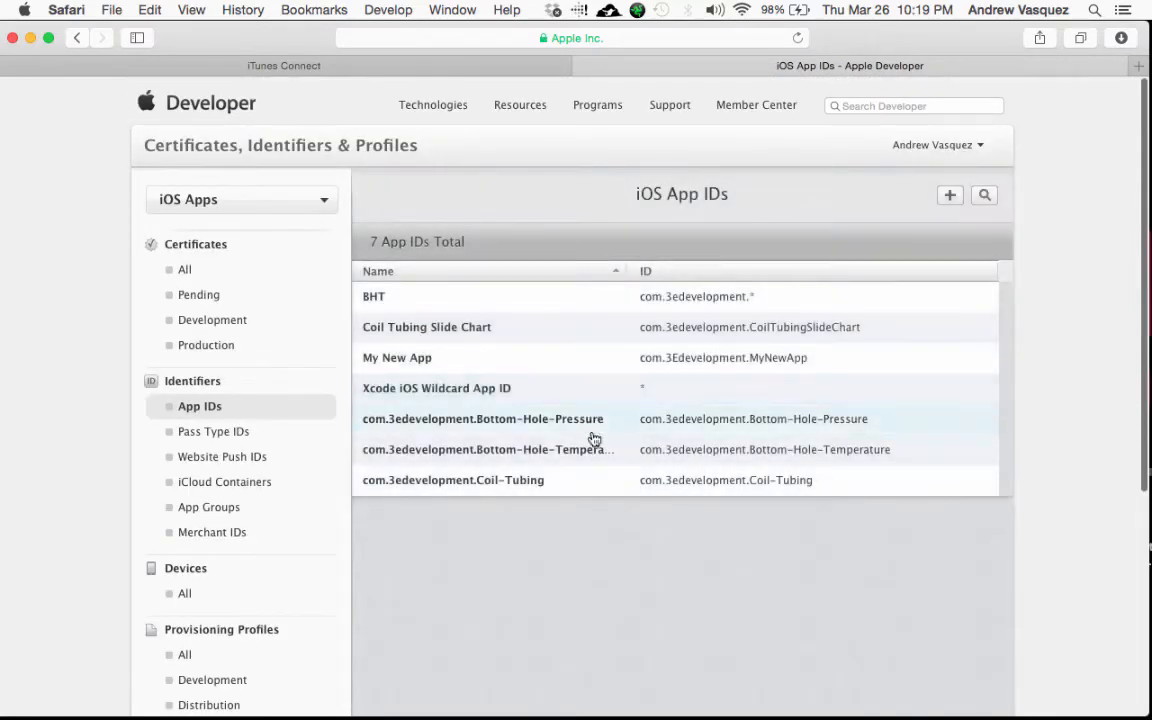
{"action": "left_click", "coordinate": [613, 369]}
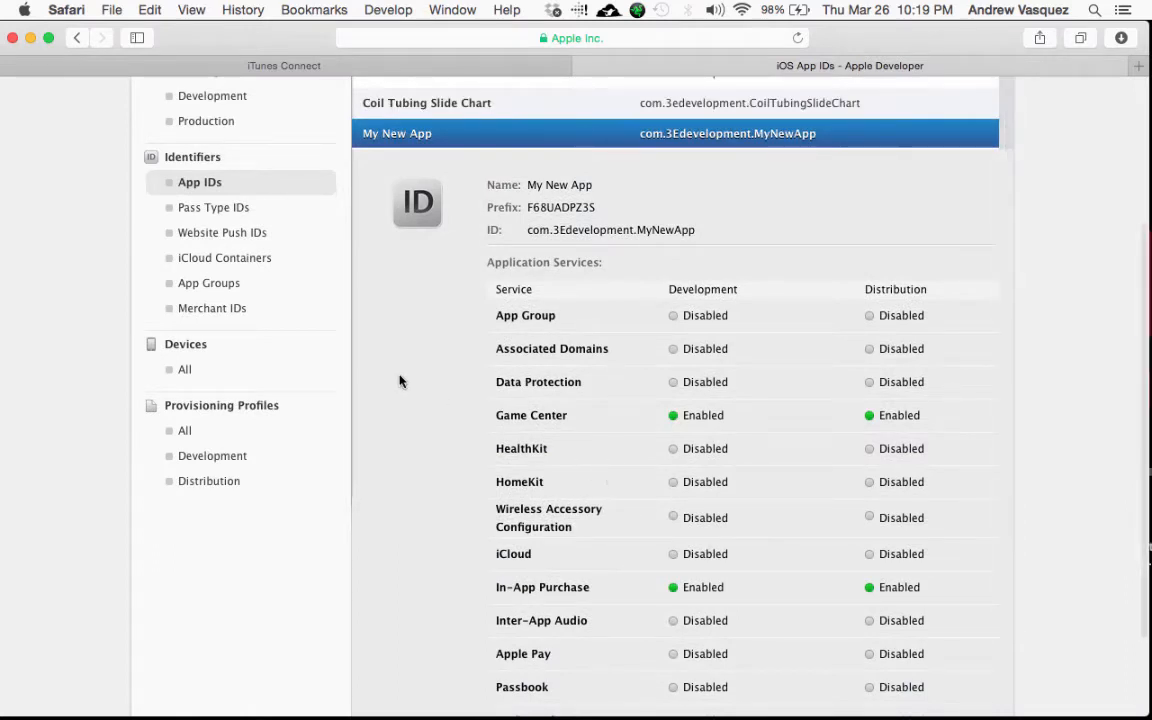
{"action": "scroll", "coordinate": [303, 365], "scroll_direction": "up", "scroll_amount": 5}
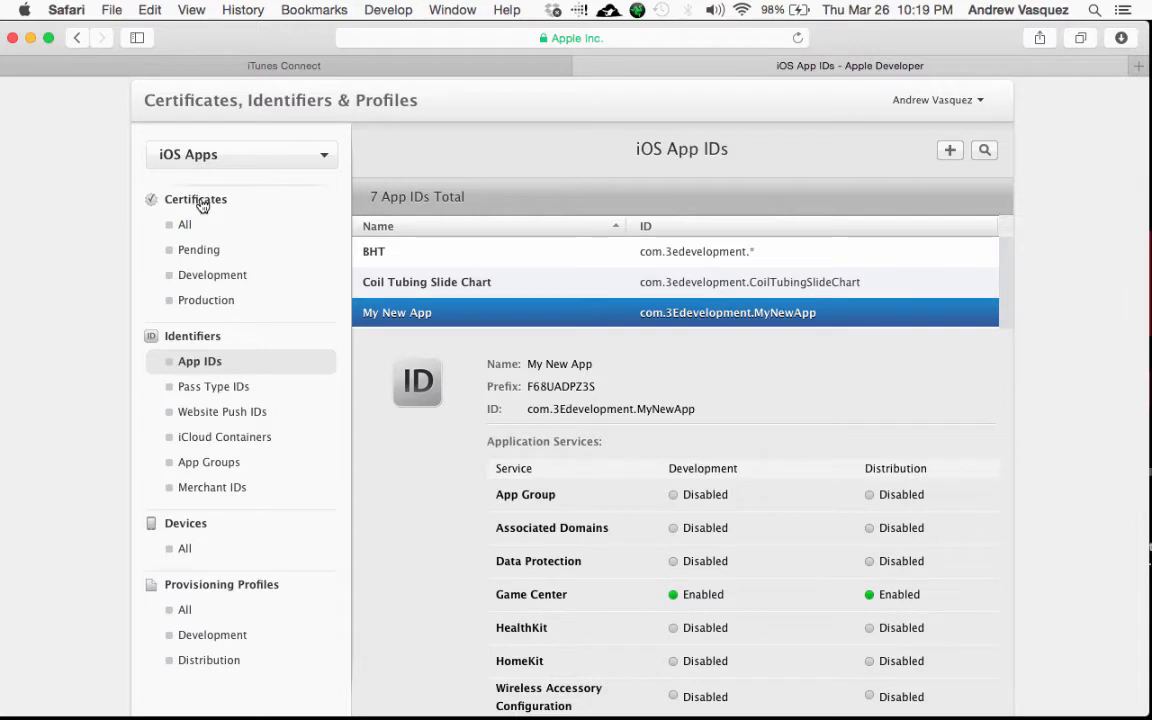
Step: Show all iOS certificates and start adding a new certificate
{"action": "left_click", "coordinate": [185, 225]}
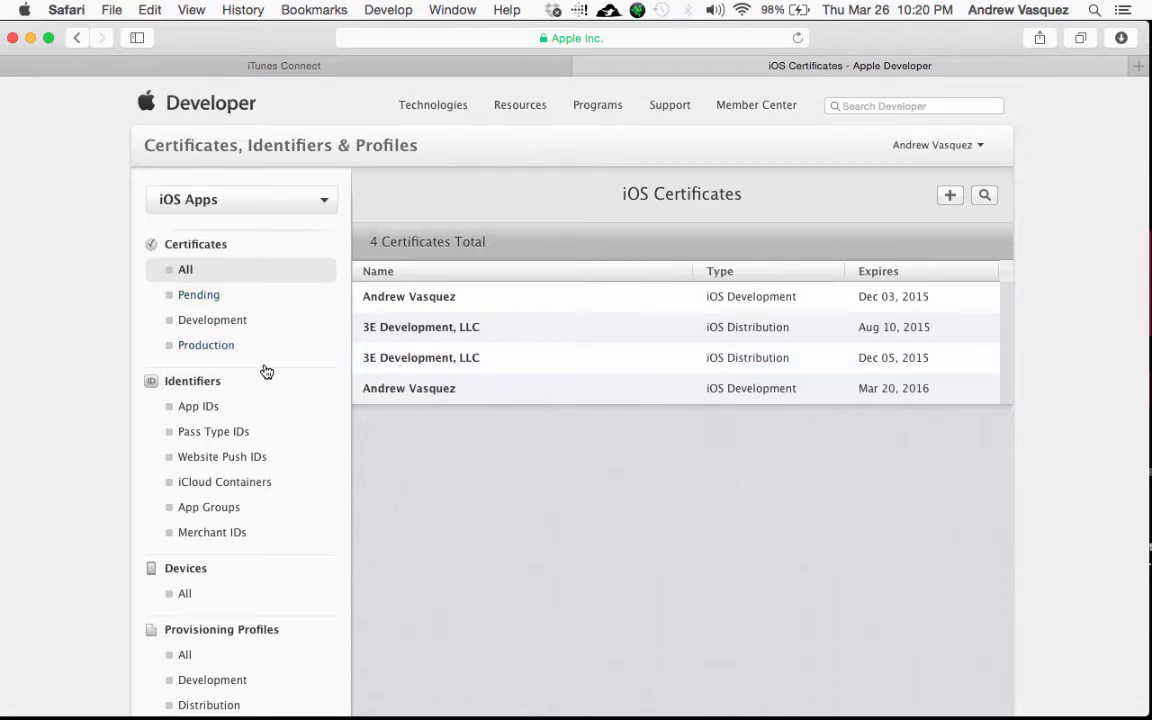
{"action": "left_click", "coordinate": [950, 198]}
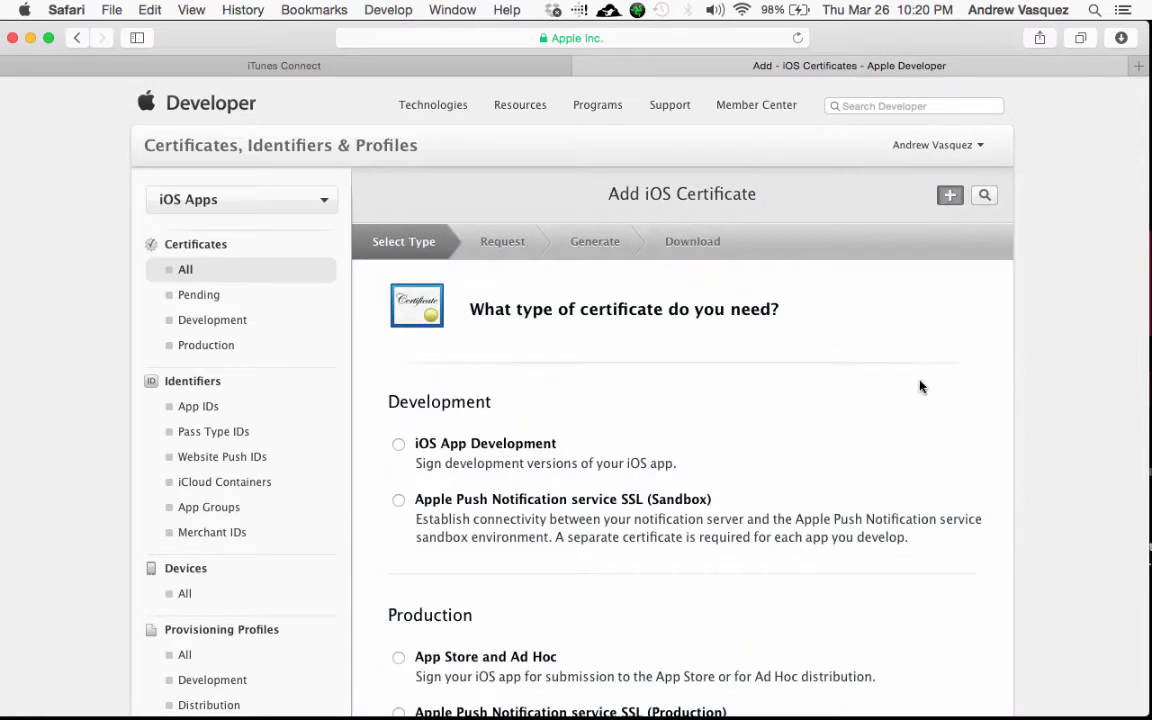
{"action": "scroll", "coordinate": [921, 386], "scroll_direction": "down", "scroll_amount": 4}
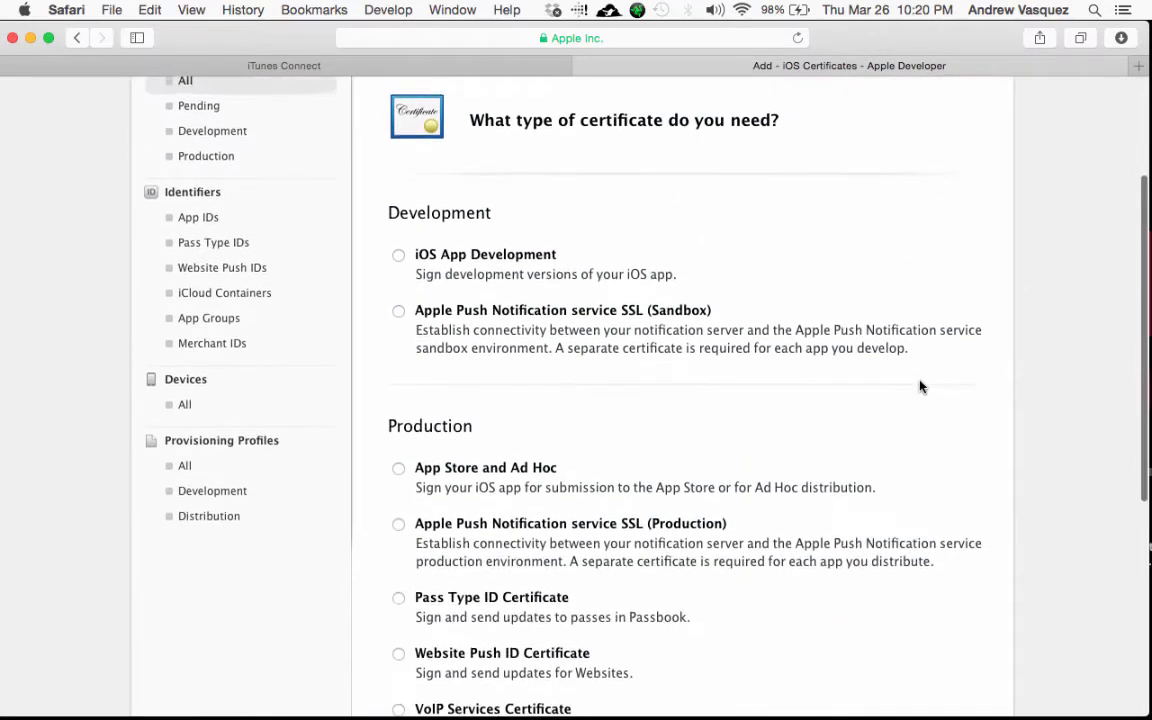
{"action": "scroll", "coordinate": [513, 263], "scroll_direction": "down", "scroll_amount": 1}
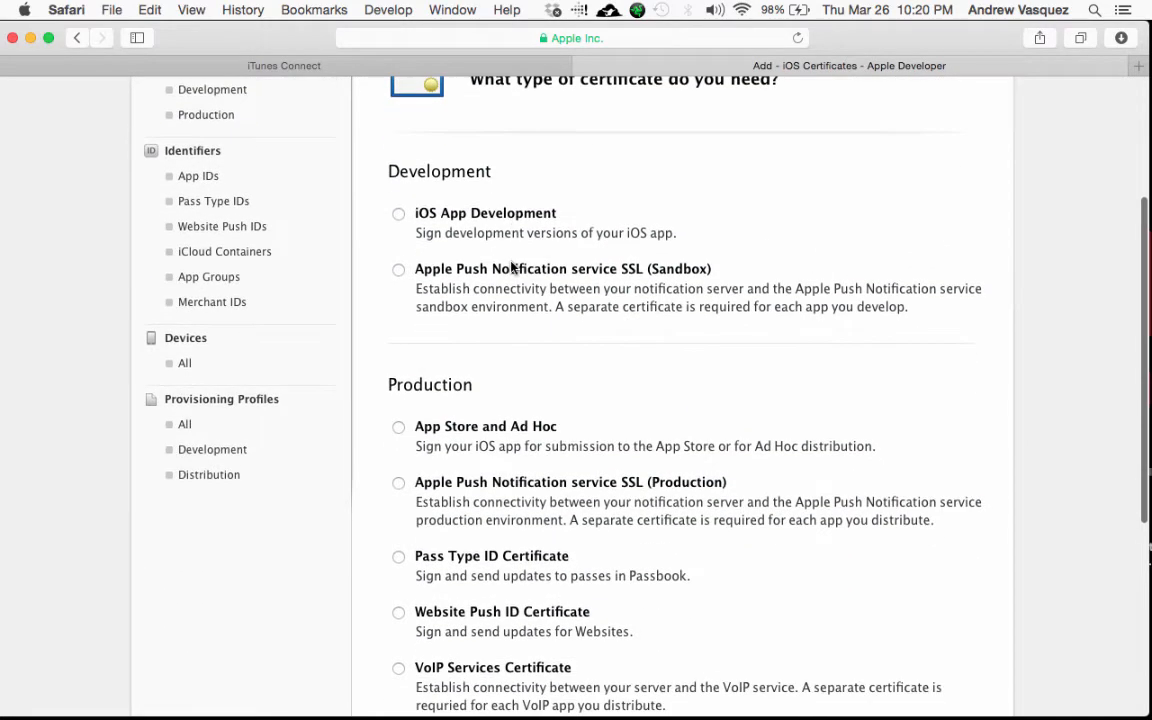
{"action": "scroll", "coordinate": [520, 394], "scroll_direction": "down", "scroll_amount": 1}
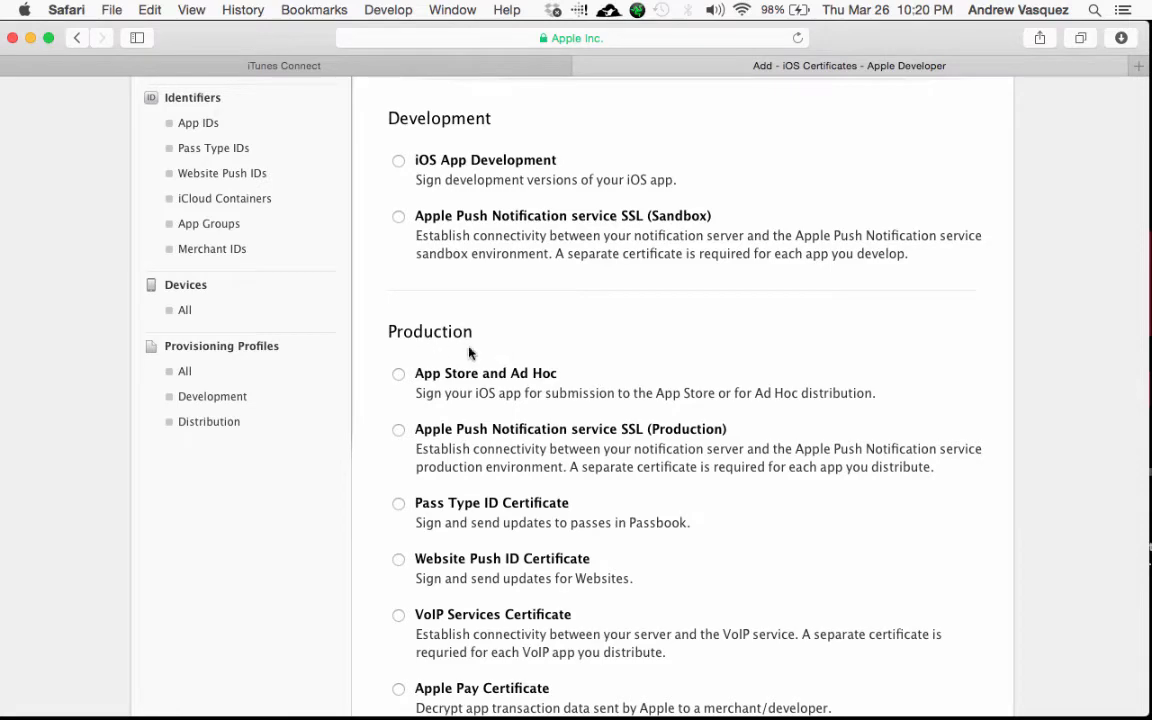
{"action": "scroll", "coordinate": [508, 358], "scroll_direction": "up", "scroll_amount": 5}
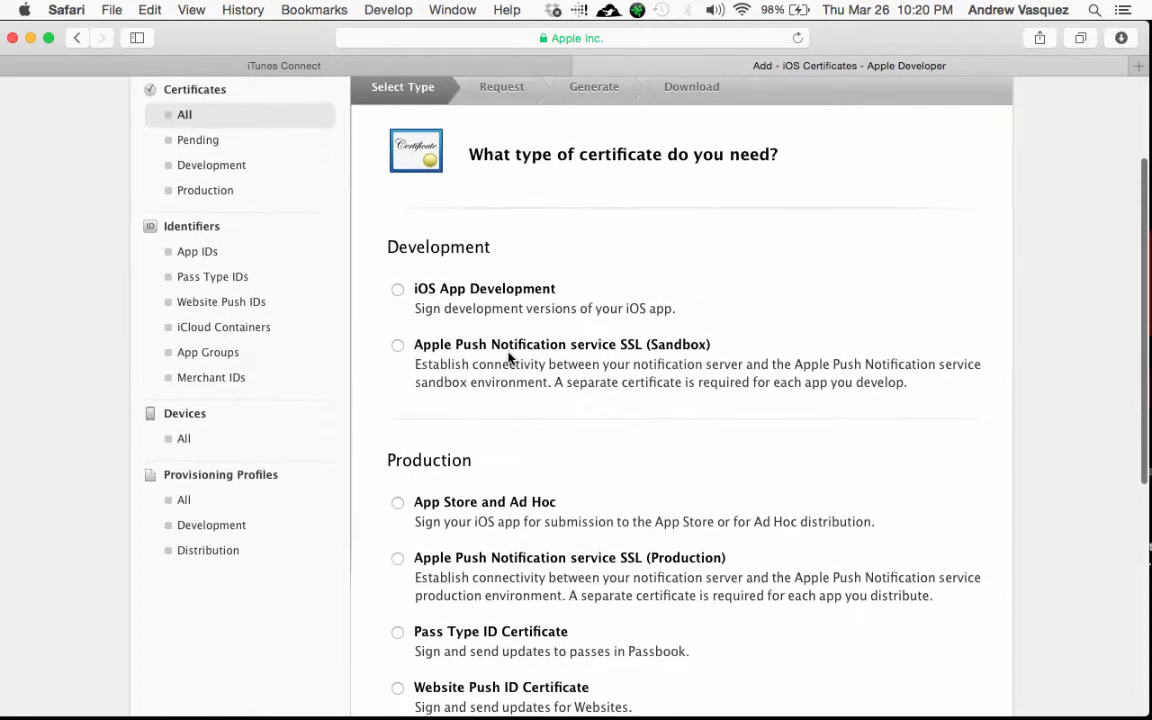
{"action": "scroll", "coordinate": [500, 320], "scroll_direction": "down", "scroll_amount": 3}
{"action": "scroll", "coordinate": [440, 370], "scroll_direction": "up", "scroll_amount": 1}
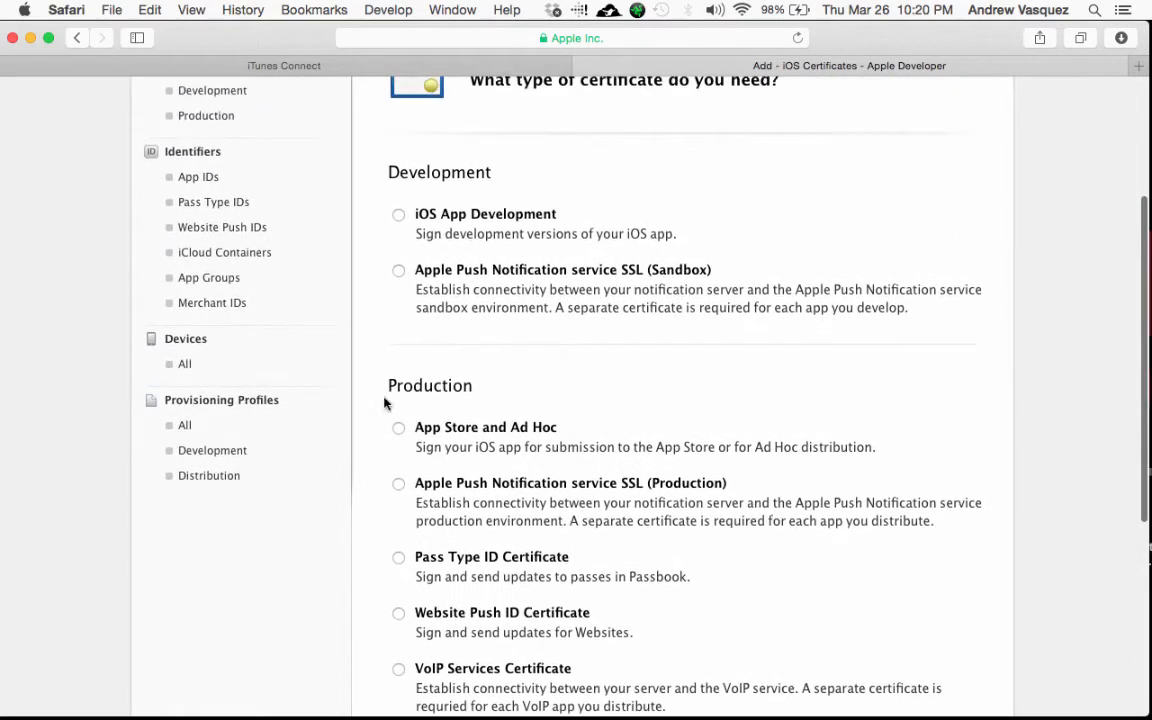
Step: Choose App Store and Ad Hoc as the production certificate type and continue
{"action": "left_click", "coordinate": [398, 428]}
{"action": "scroll", "coordinate": [566, 432], "scroll_direction": "down", "scroll_amount": 5}
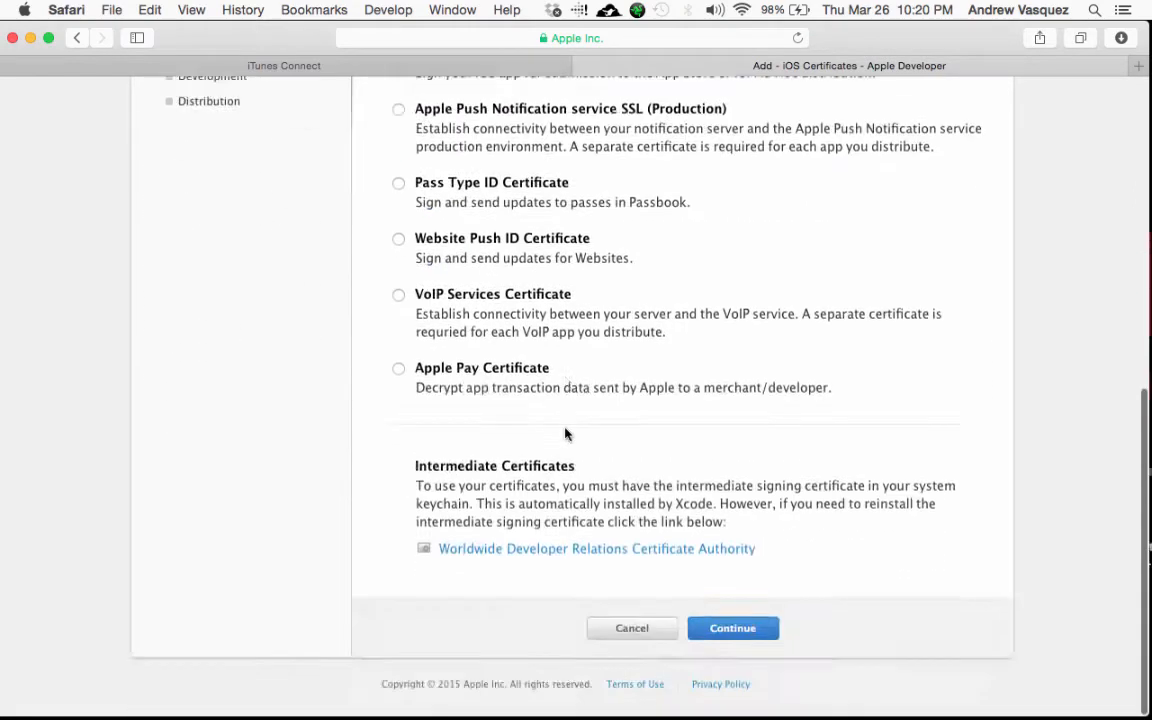
{"action": "scroll", "coordinate": [566, 445], "scroll_direction": "down", "scroll_amount": 2}
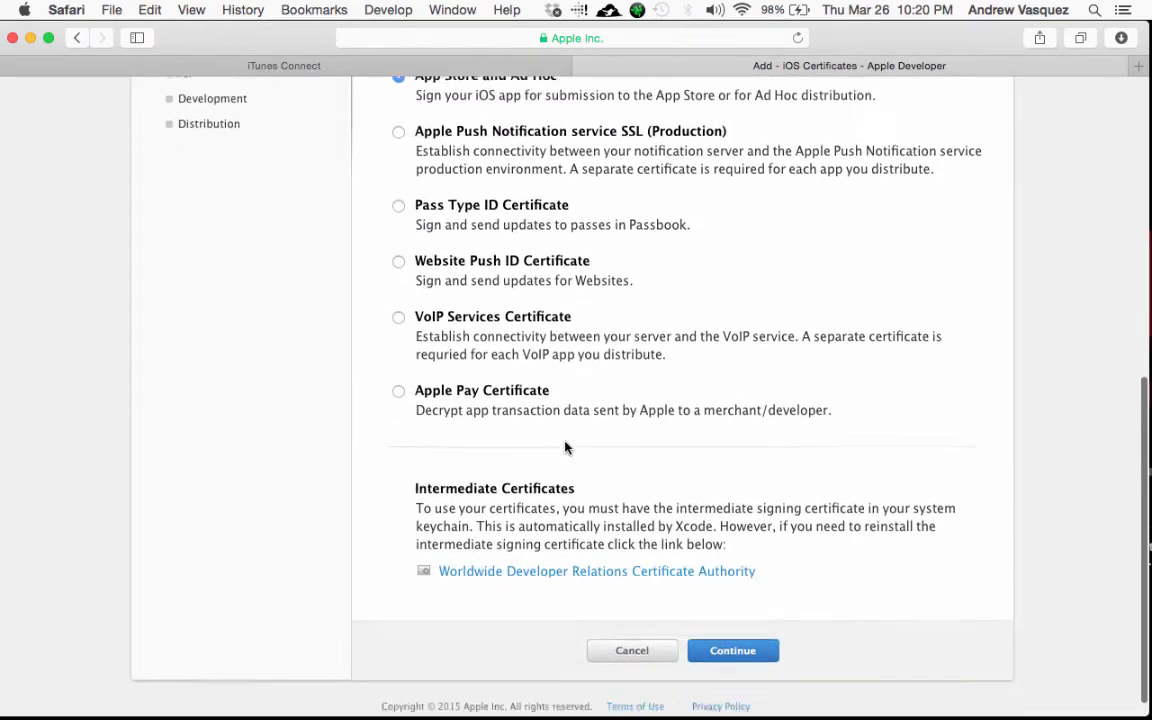
{"action": "scroll", "coordinate": [560, 270], "scroll_direction": "up", "scroll_amount": 5}
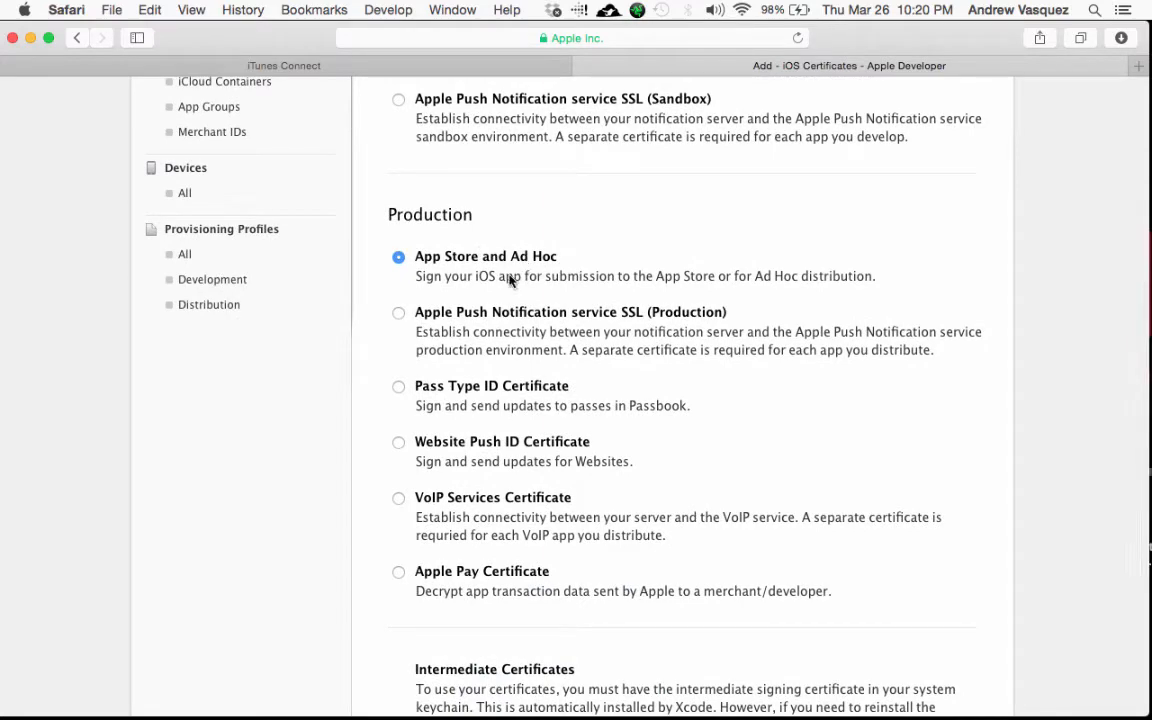
{"action": "scroll", "coordinate": [640, 410], "scroll_direction": "down", "scroll_amount": 5}
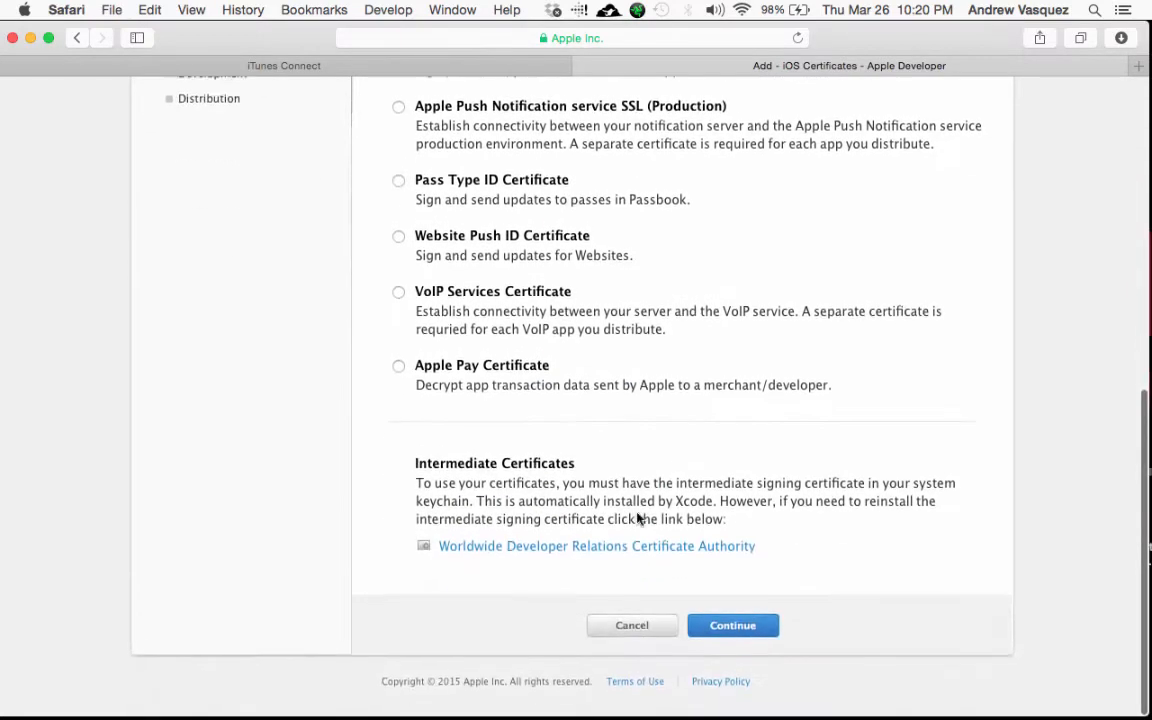
{"action": "left_click", "coordinate": [750, 636]}
{"action": "scroll", "coordinate": [752, 637], "scroll_direction": "down", "scroll_amount": 2}
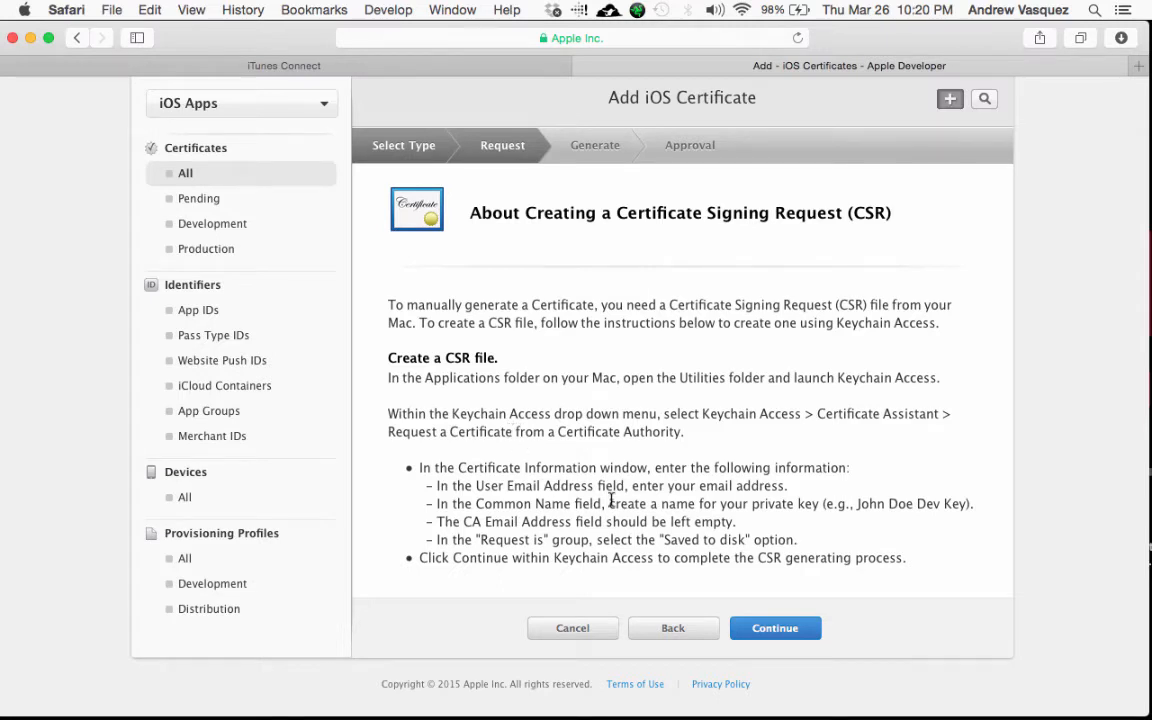
Step: Launch Keychain Access and start Request a Certificate From a Certificate Authority
{"action": "key", "text": "super+space"}
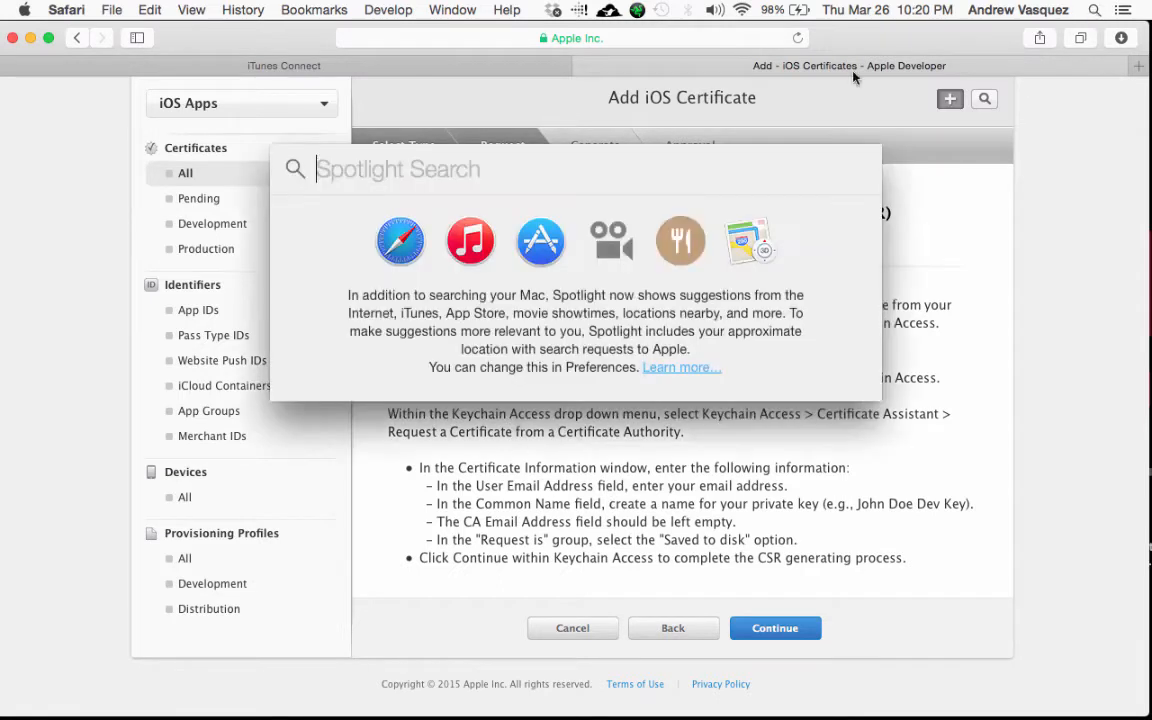
{"action": "type", "text": "keycha"}
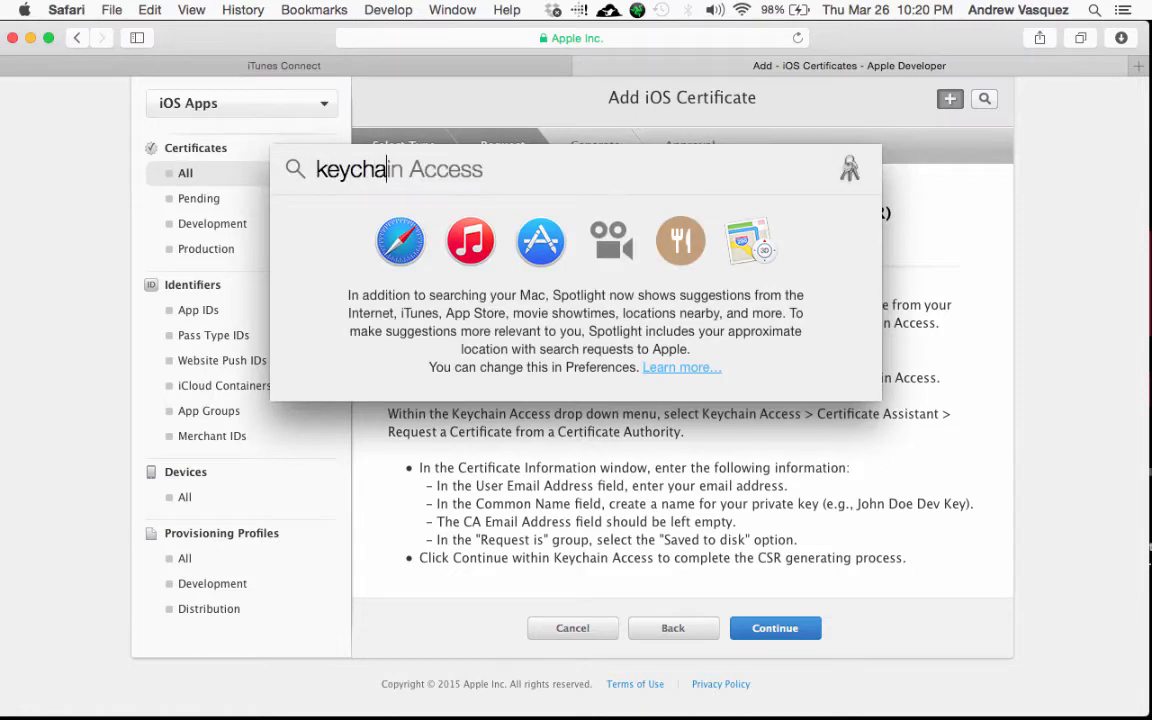
{"action": "key", "text": "Return"}
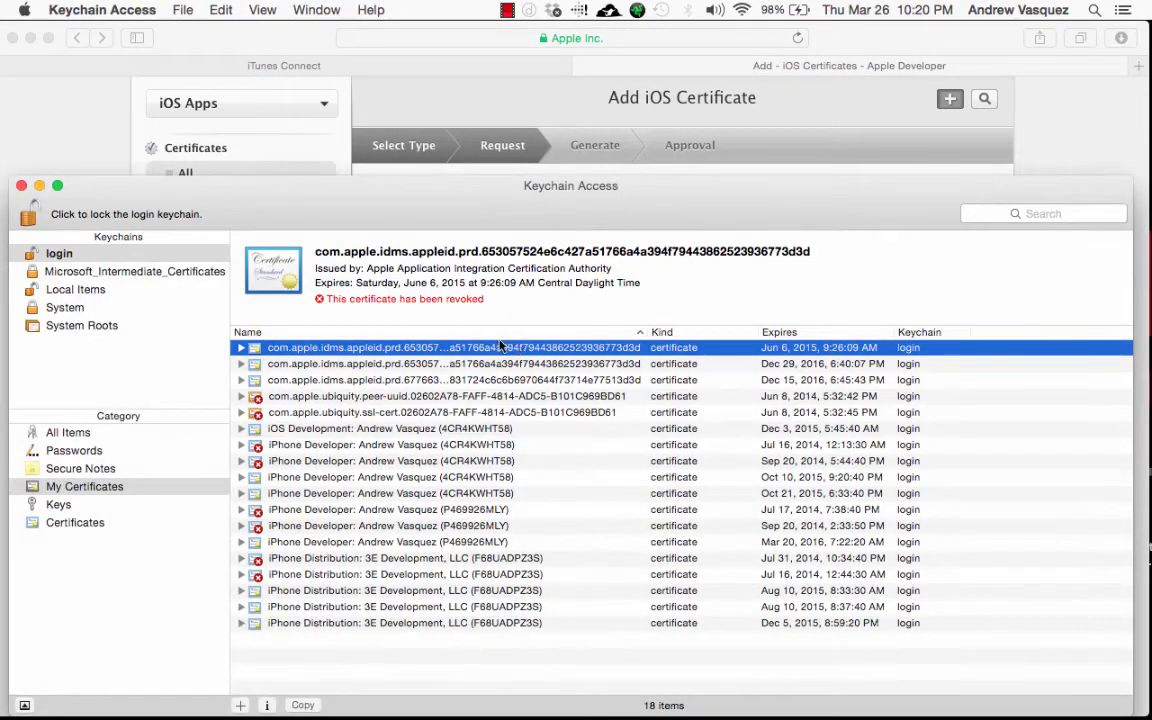
{"action": "left_click", "coordinate": [130, 8]}
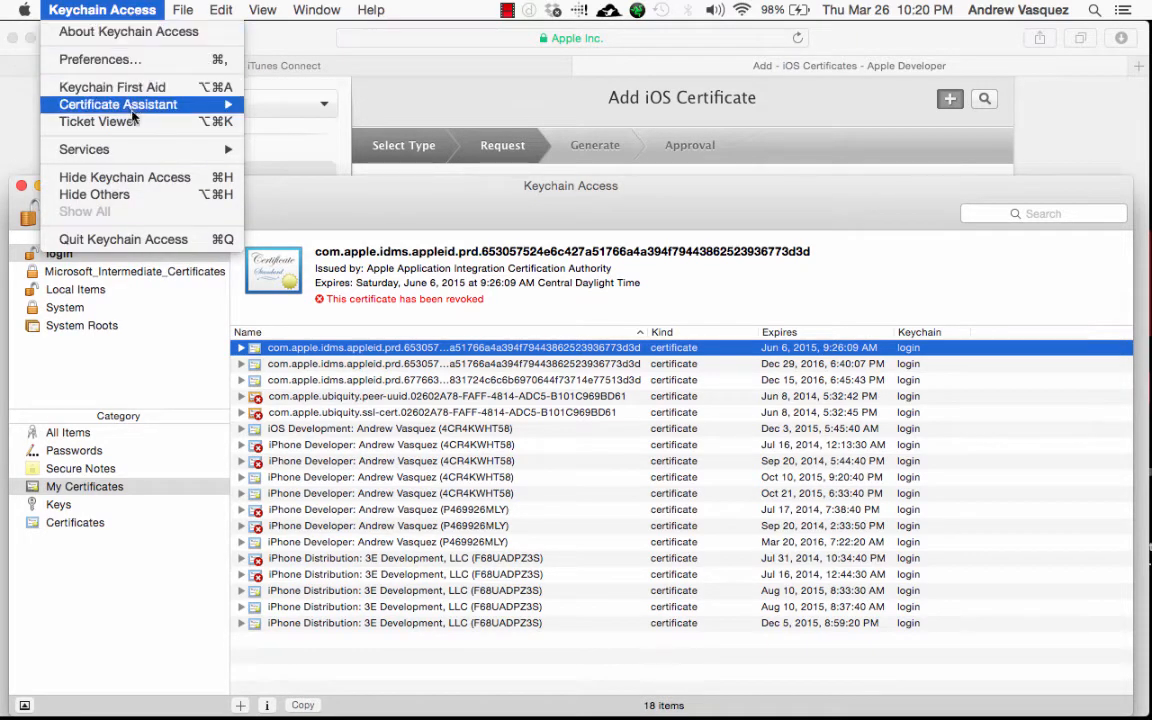
{"action": "mouse_move", "coordinate": [153, 107]}
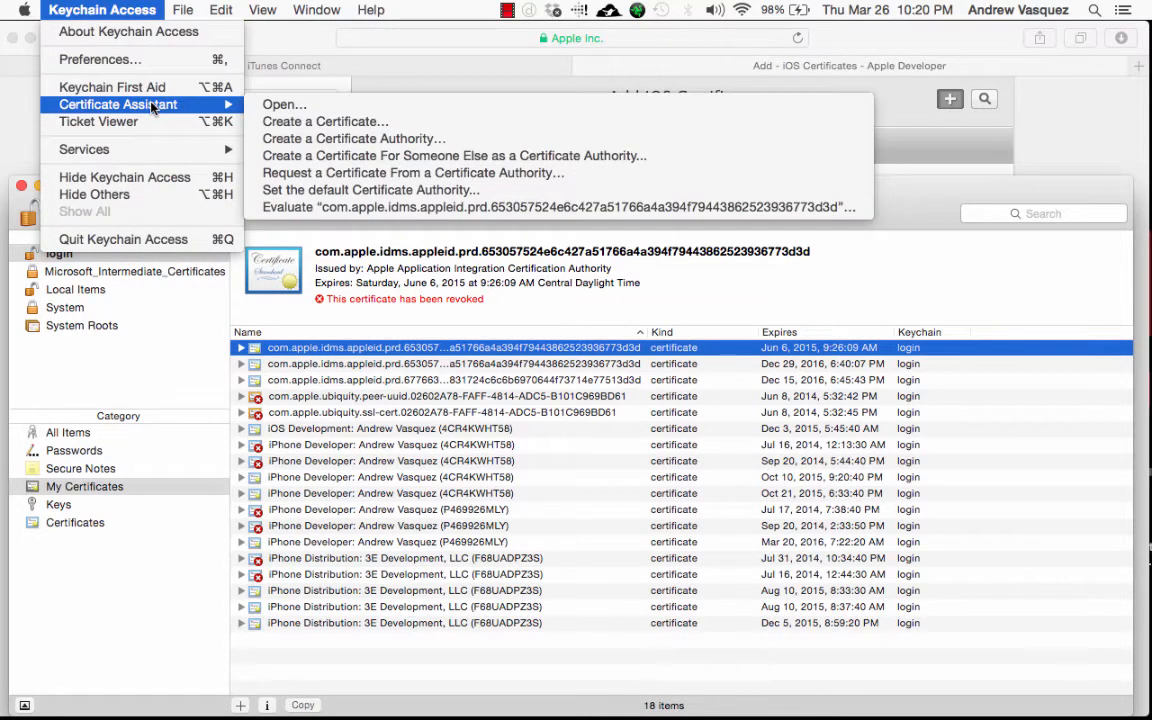
{"action": "left_click", "coordinate": [296, 181]}
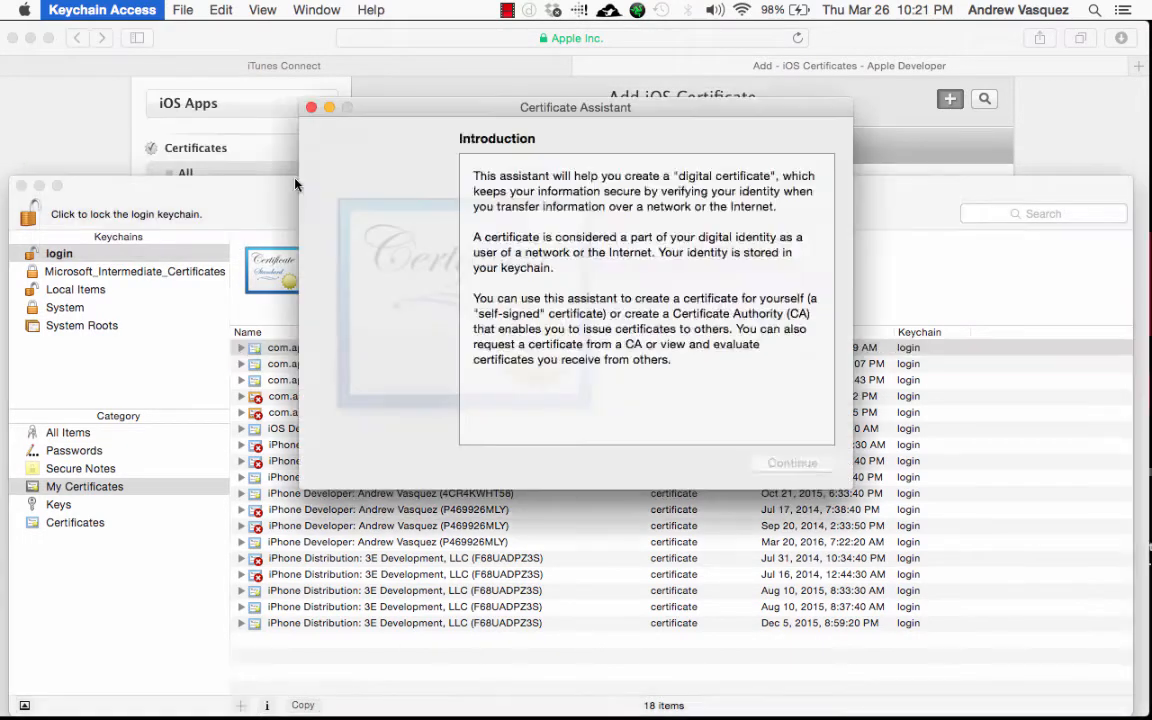
Step: Enter the user's email, choose Saved to disk, and save CertificateSigningRequest.certSigningRequest to the Desktop
{"action": "key", "text": "Return"}
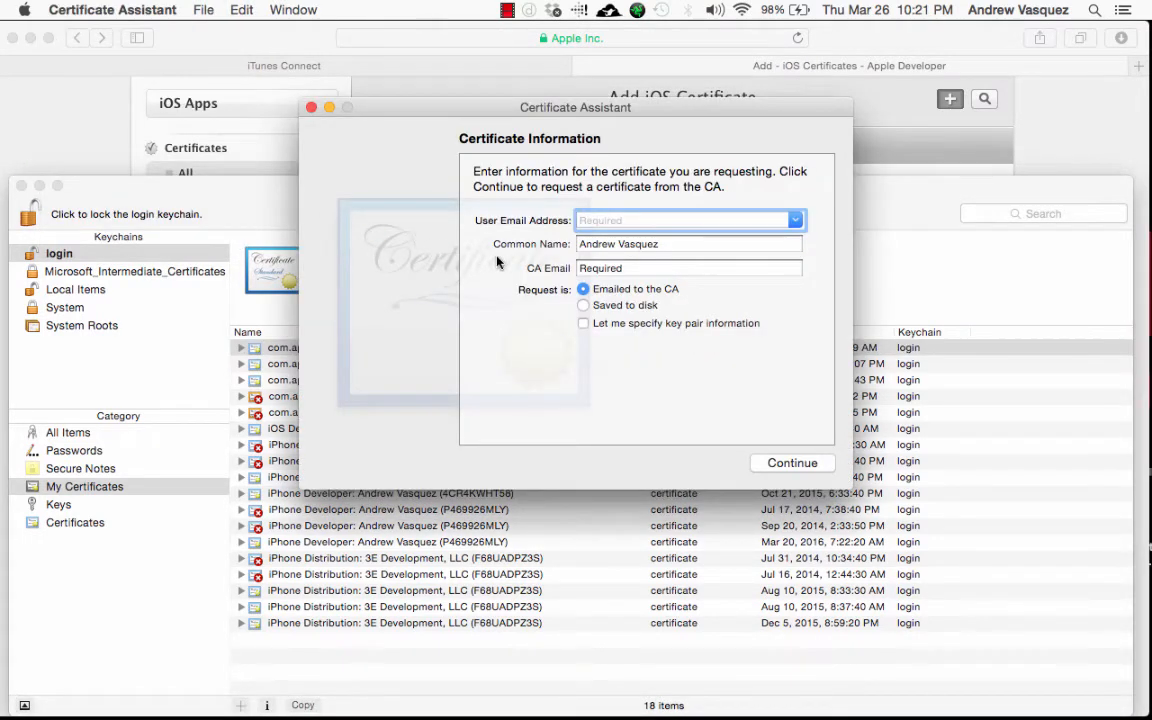
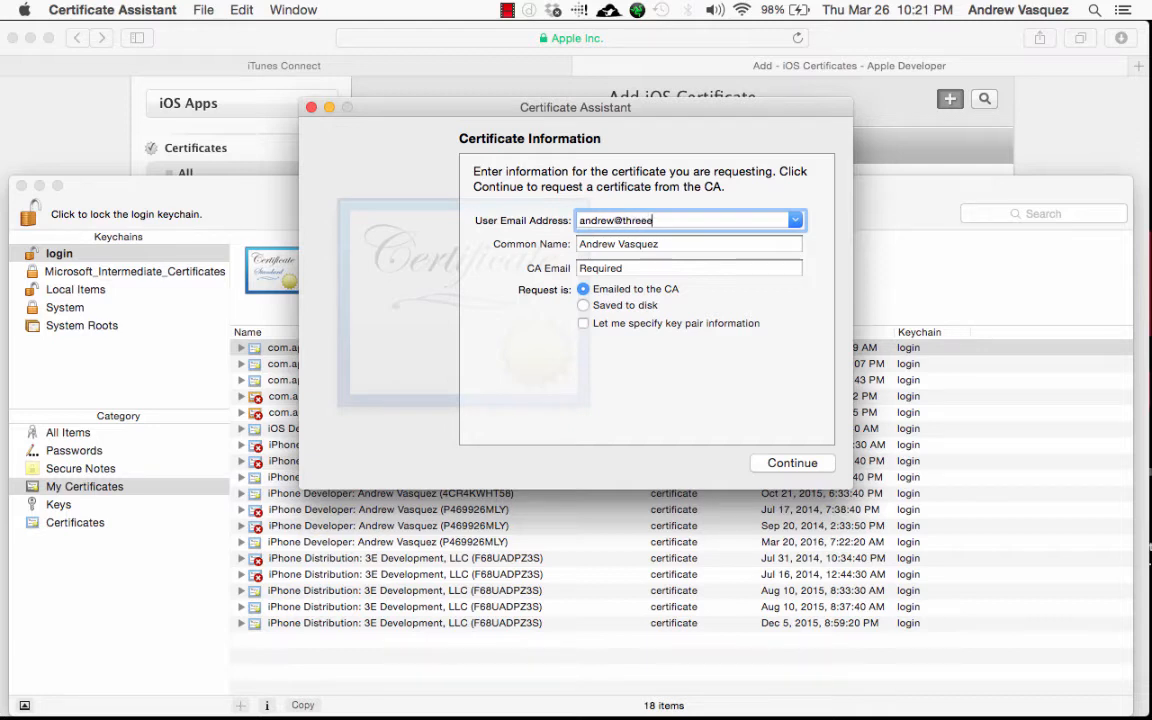
{"action": "left_click", "coordinate": [583, 308]}
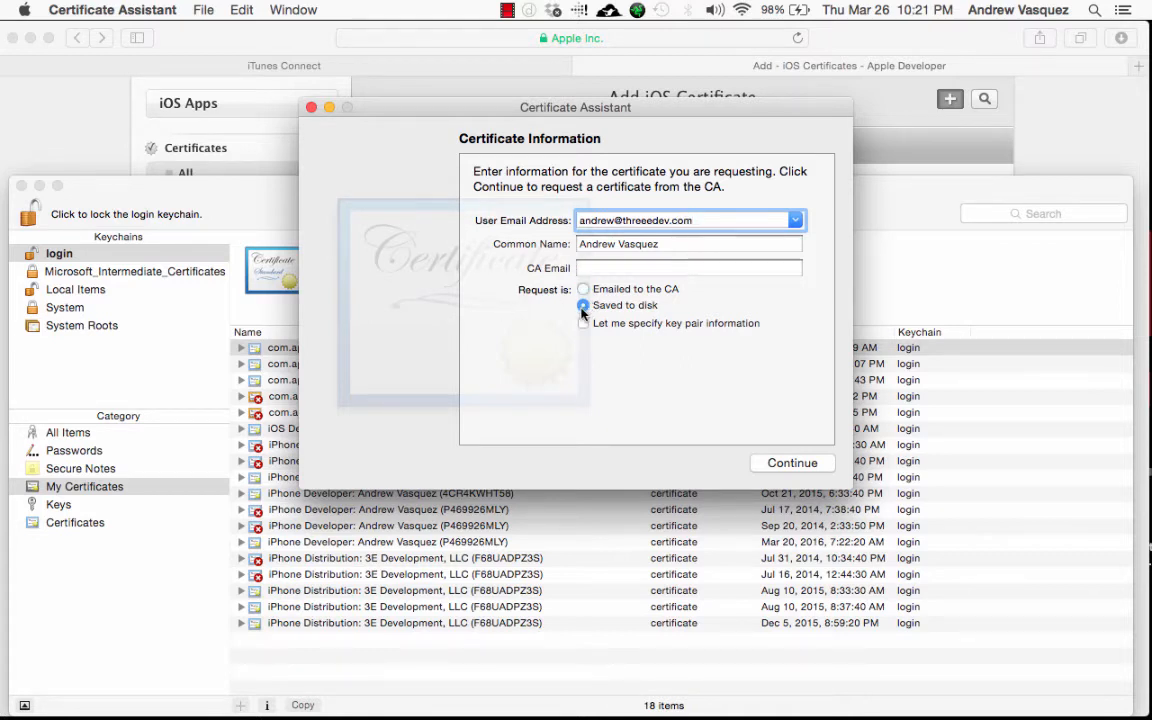
{"action": "left_click", "coordinate": [789, 461]}
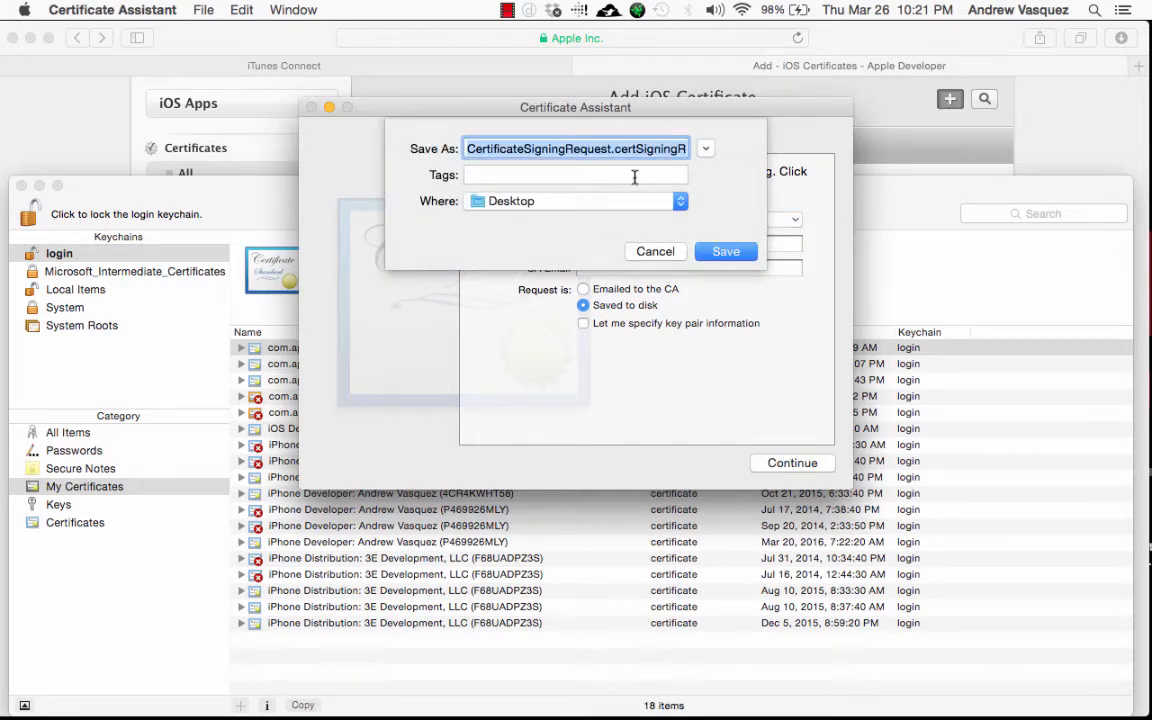
{"action": "left_click", "coordinate": [724, 252]}
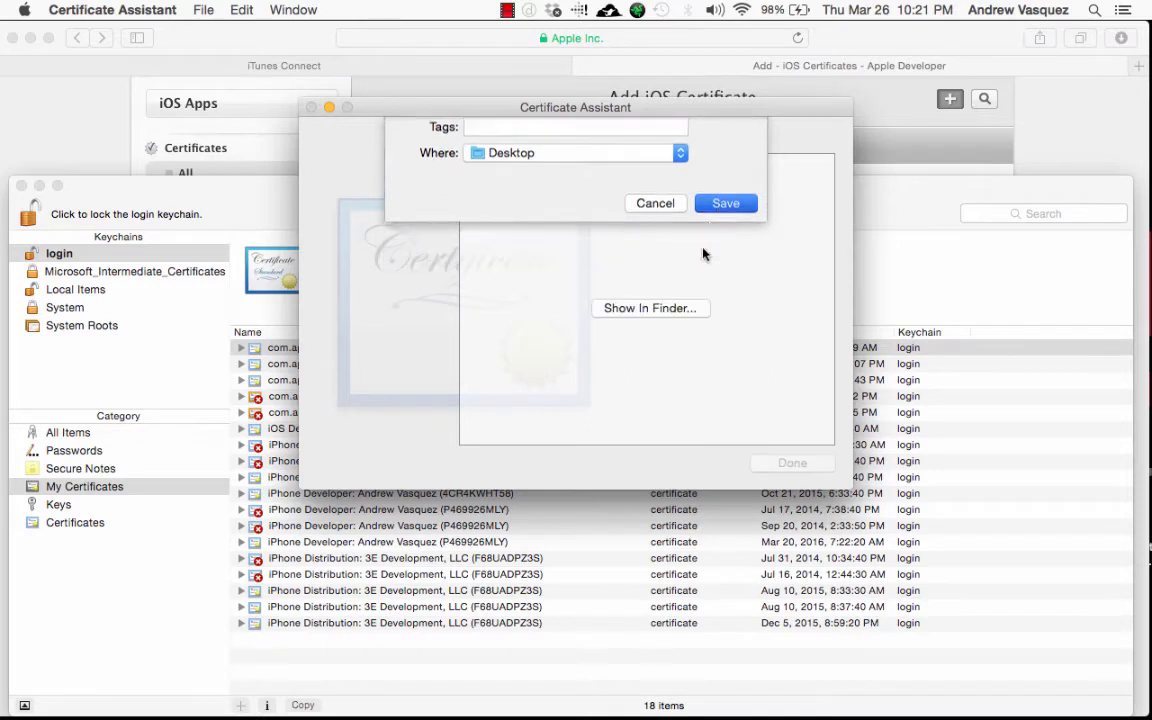
{"action": "left_click", "coordinate": [684, 313]}
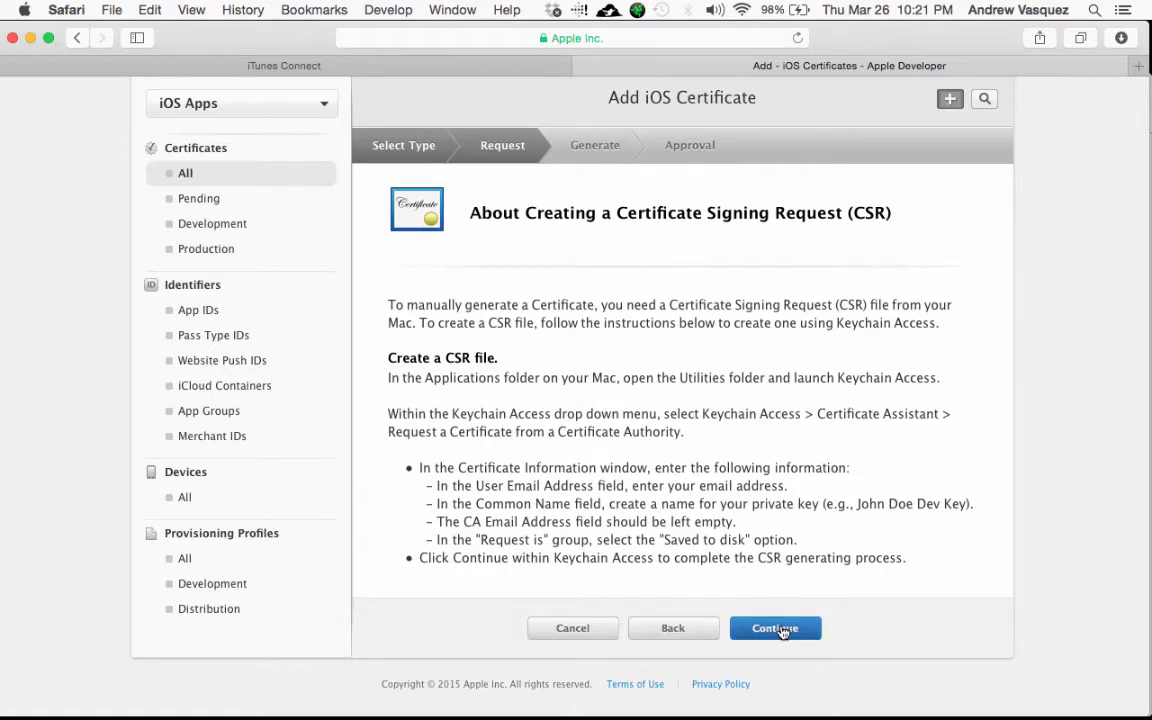
Step: Attach CertificateSigningRequest.certSigningRequest from the Desktop and generate the distribution certificate
{"action": "left_click", "coordinate": [775, 628]}
{"action": "scroll", "coordinate": [753, 337], "scroll_direction": "down", "scroll_amount": 2}
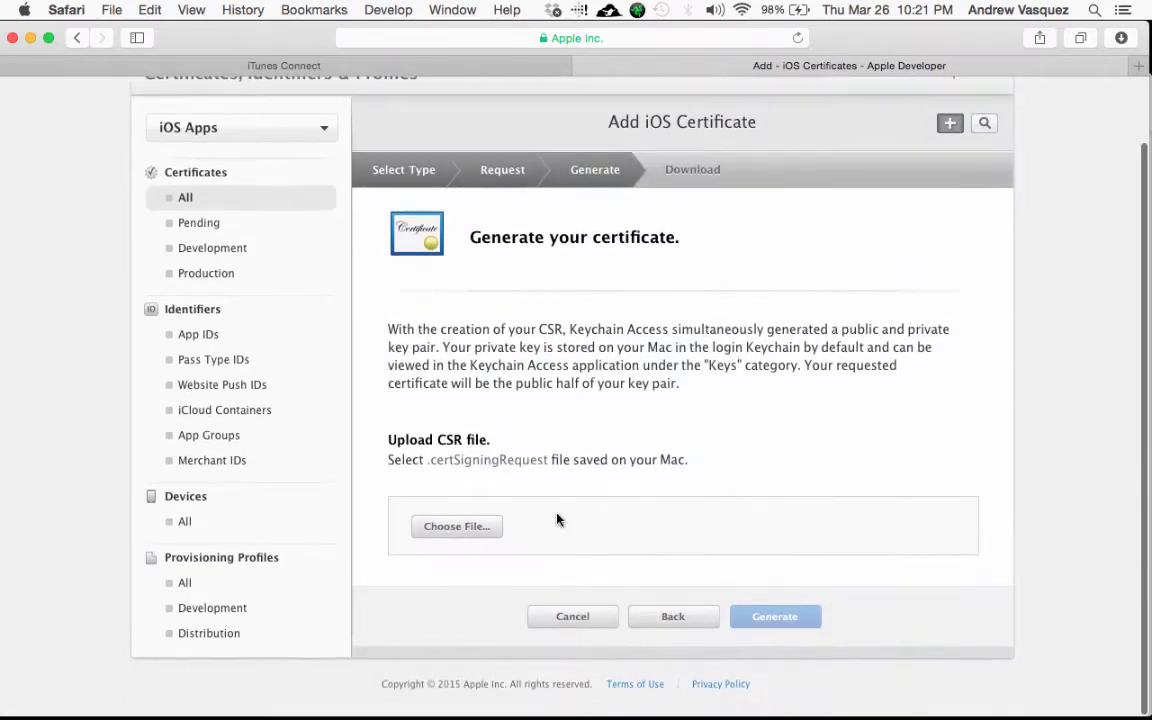
{"action": "left_click", "coordinate": [479, 527]}
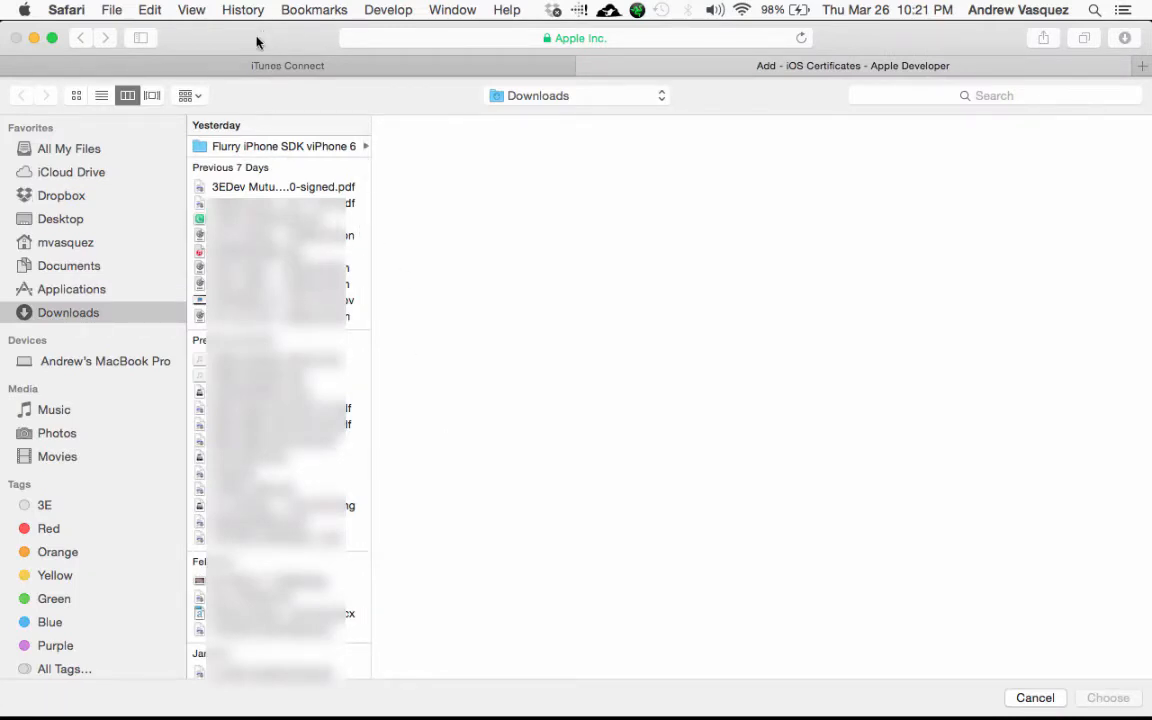
{"action": "left_click", "coordinate": [66, 219]}
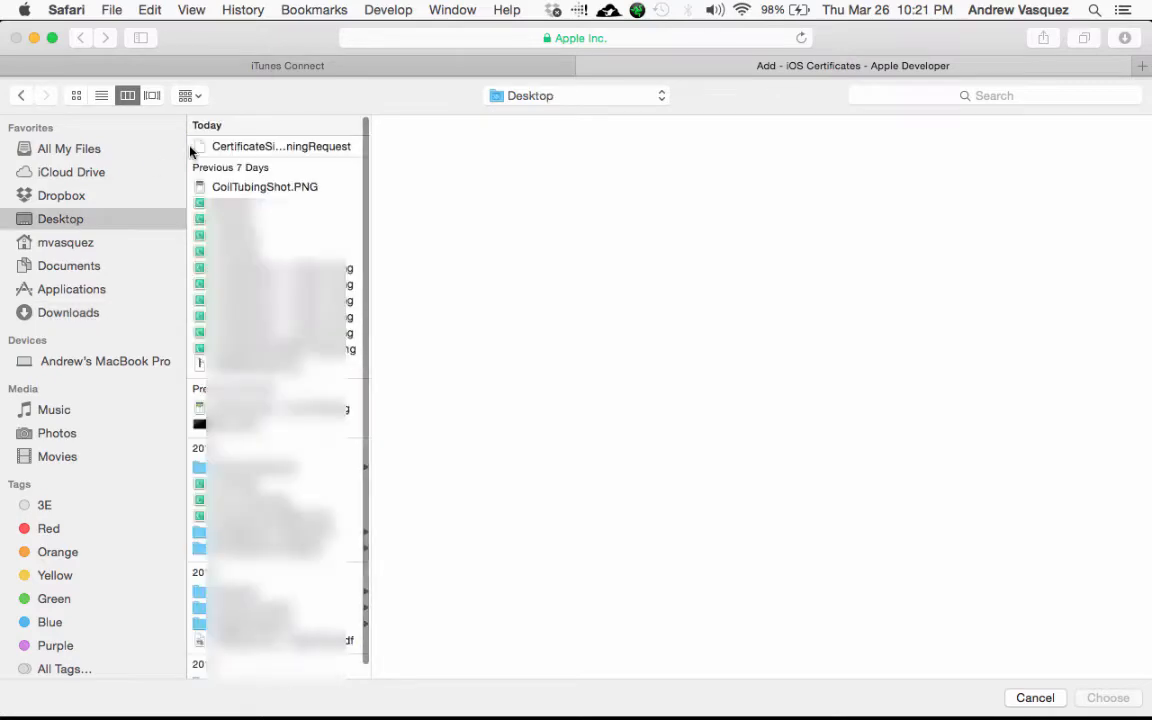
{"action": "left_click", "coordinate": [240, 148]}
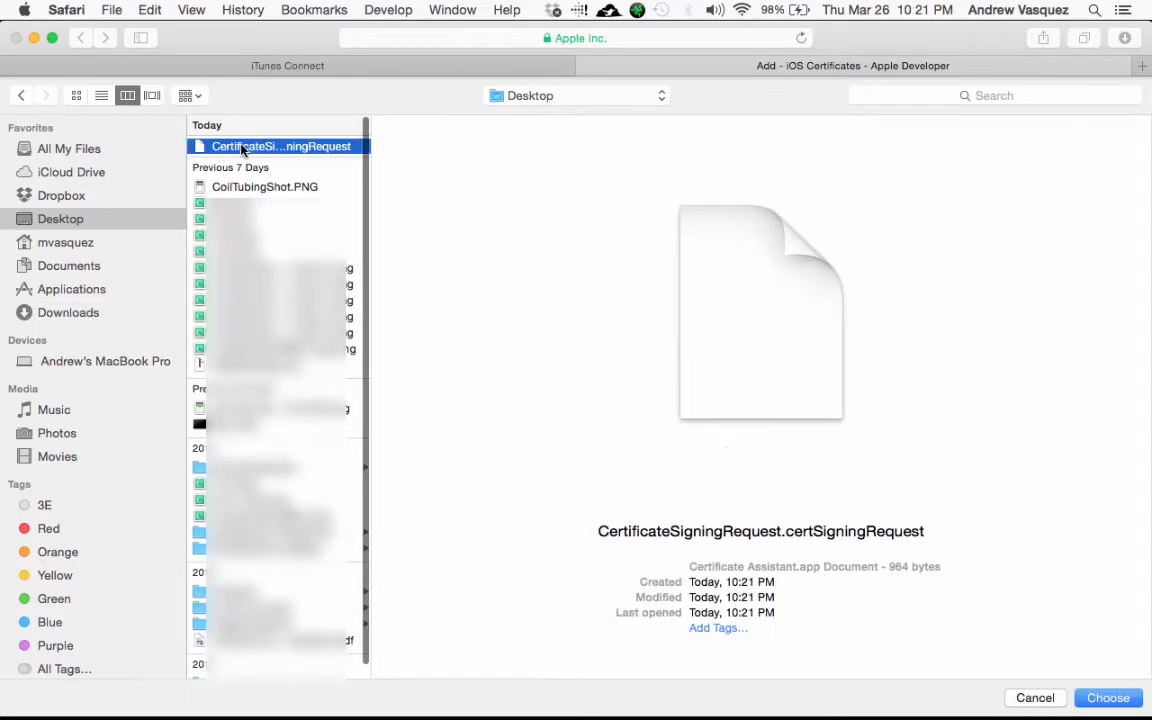
{"action": "left_click", "coordinate": [1108, 698]}
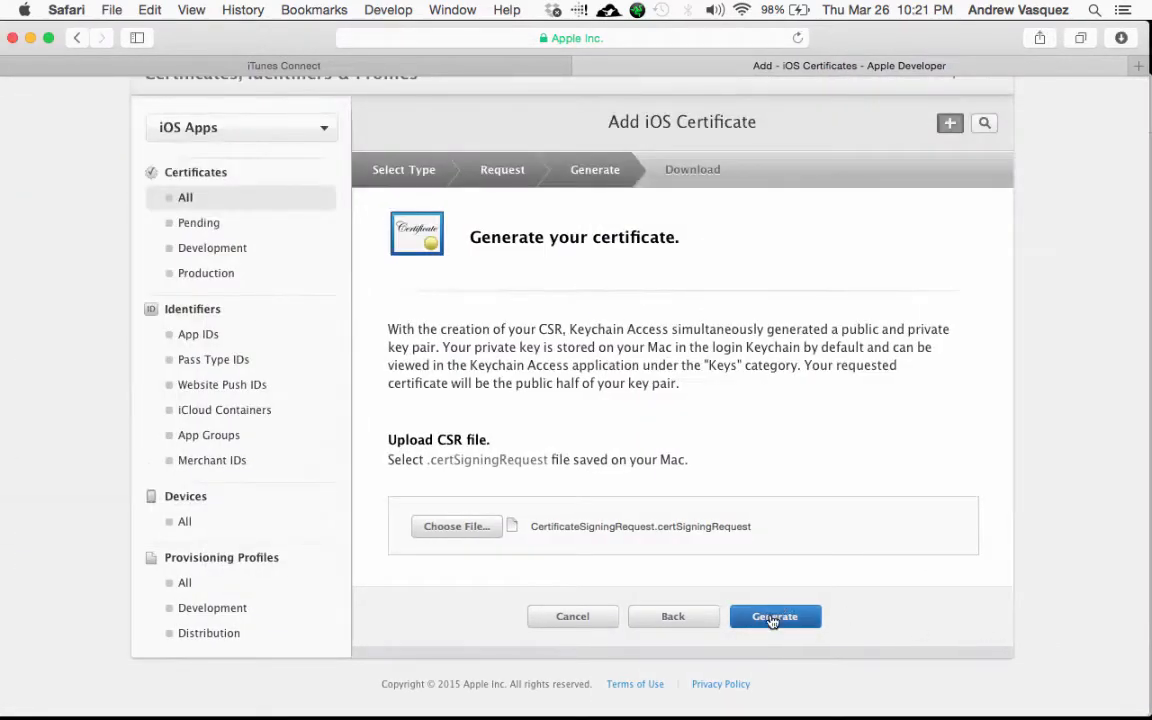
{"action": "left_click", "coordinate": [773, 617]}
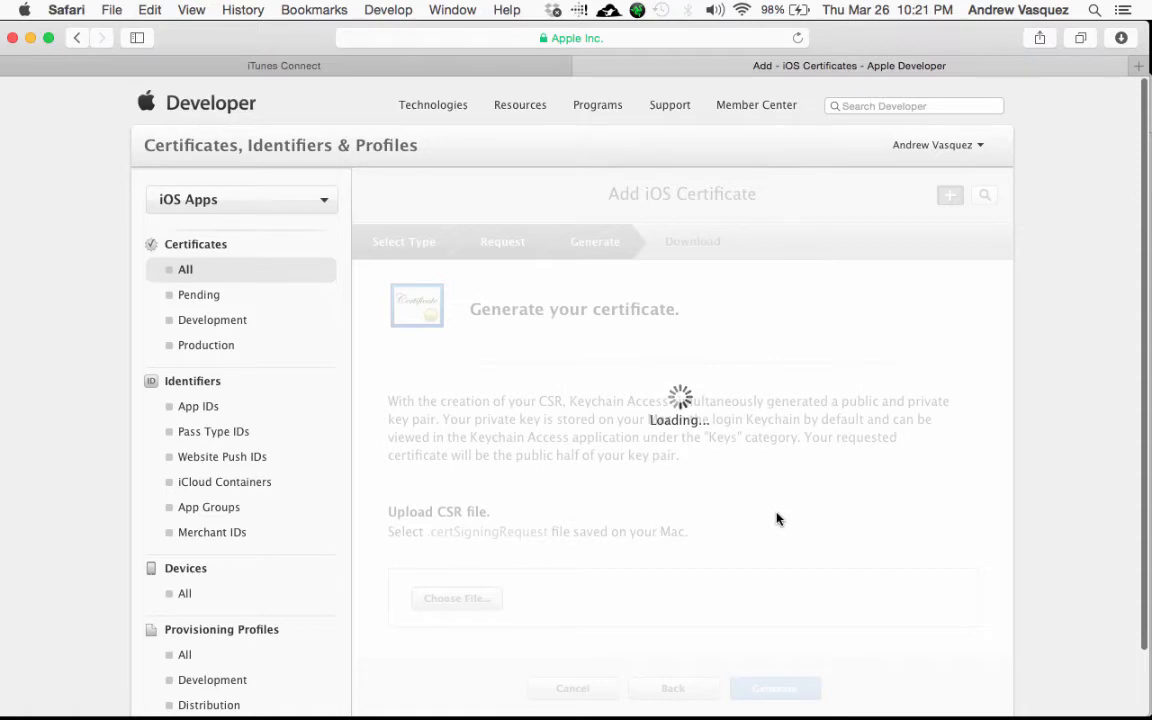
Step: Download the new iOS Distribution certificate and expand its Mar 25, 2016 entry in the list
{"action": "scroll", "coordinate": [778, 518], "scroll_direction": "down", "scroll_amount": 2}
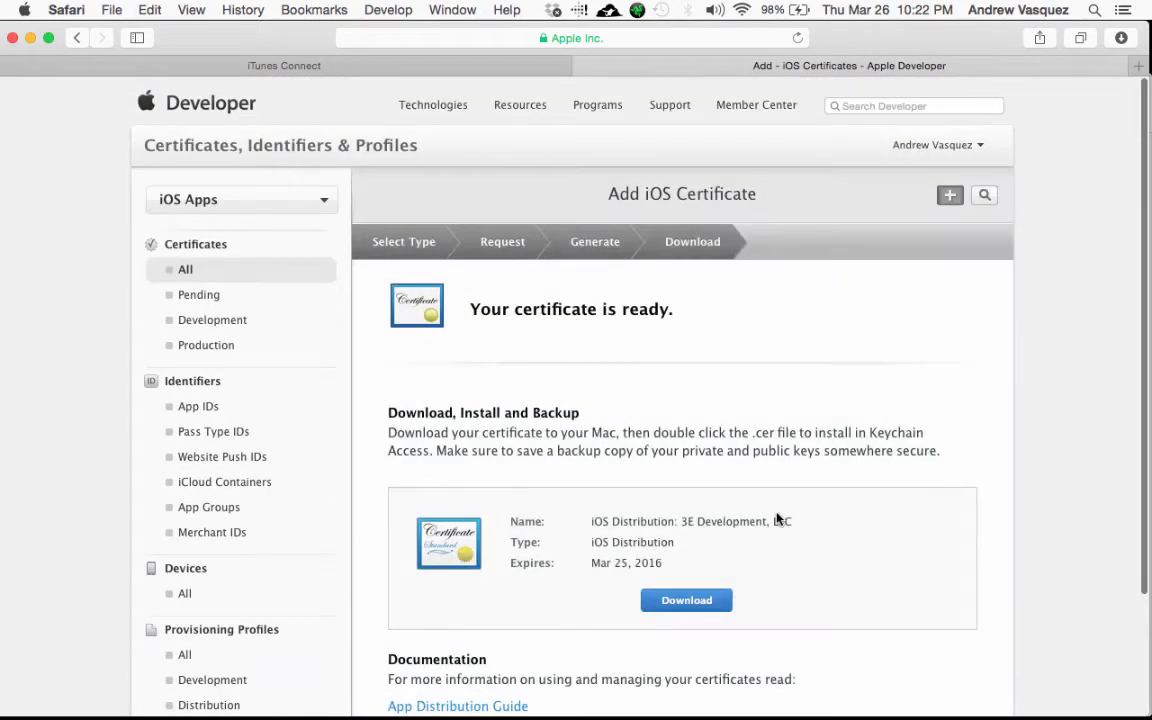
{"action": "scroll", "coordinate": [689, 421], "scroll_direction": "down", "scroll_amount": 4}
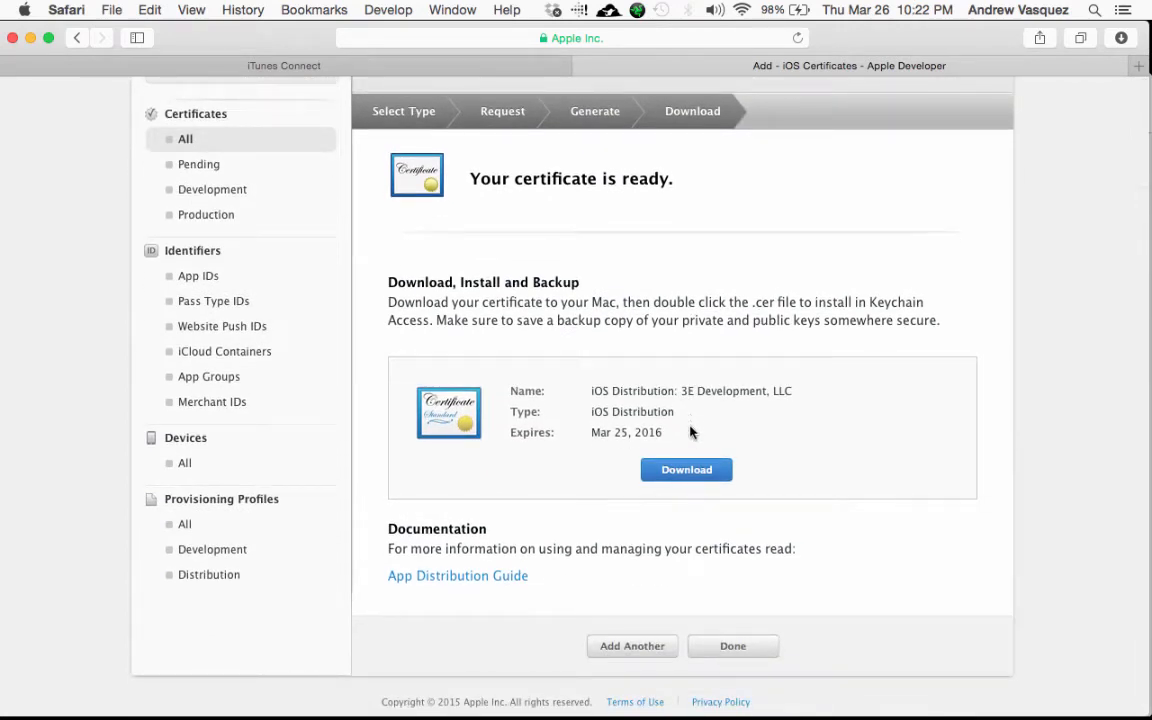
{"action": "left_click", "coordinate": [683, 477]}
{"action": "left_click", "coordinate": [722, 647]}
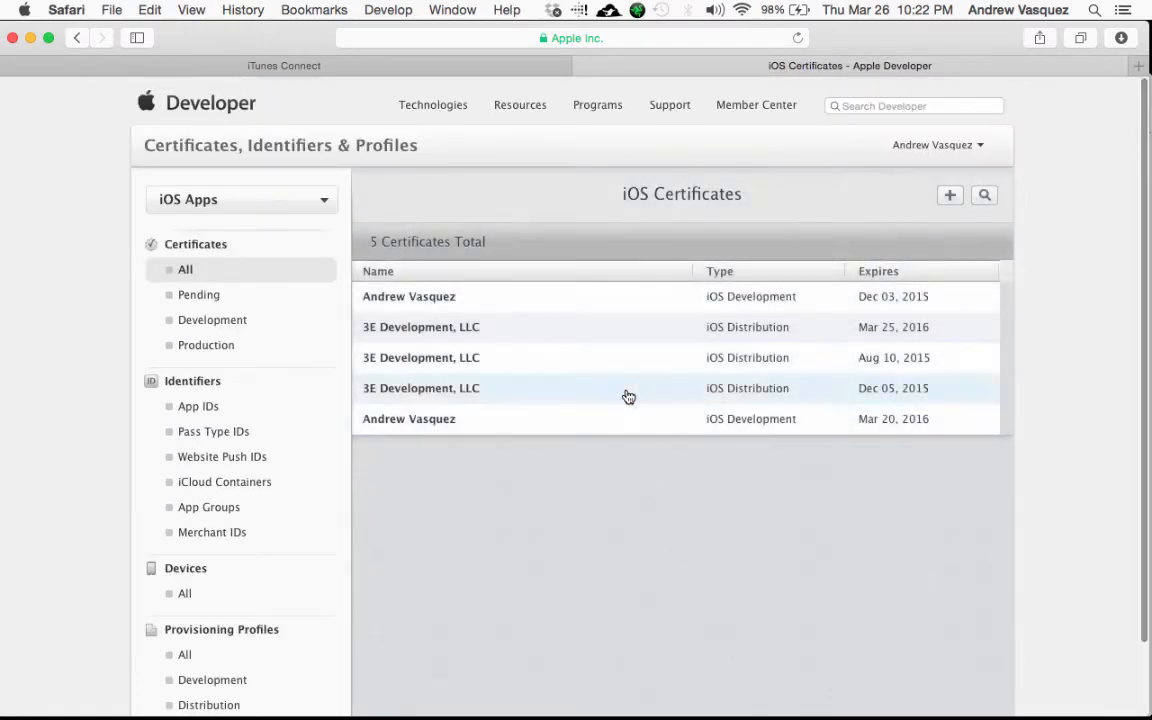
{"action": "left_click", "coordinate": [606, 328]}
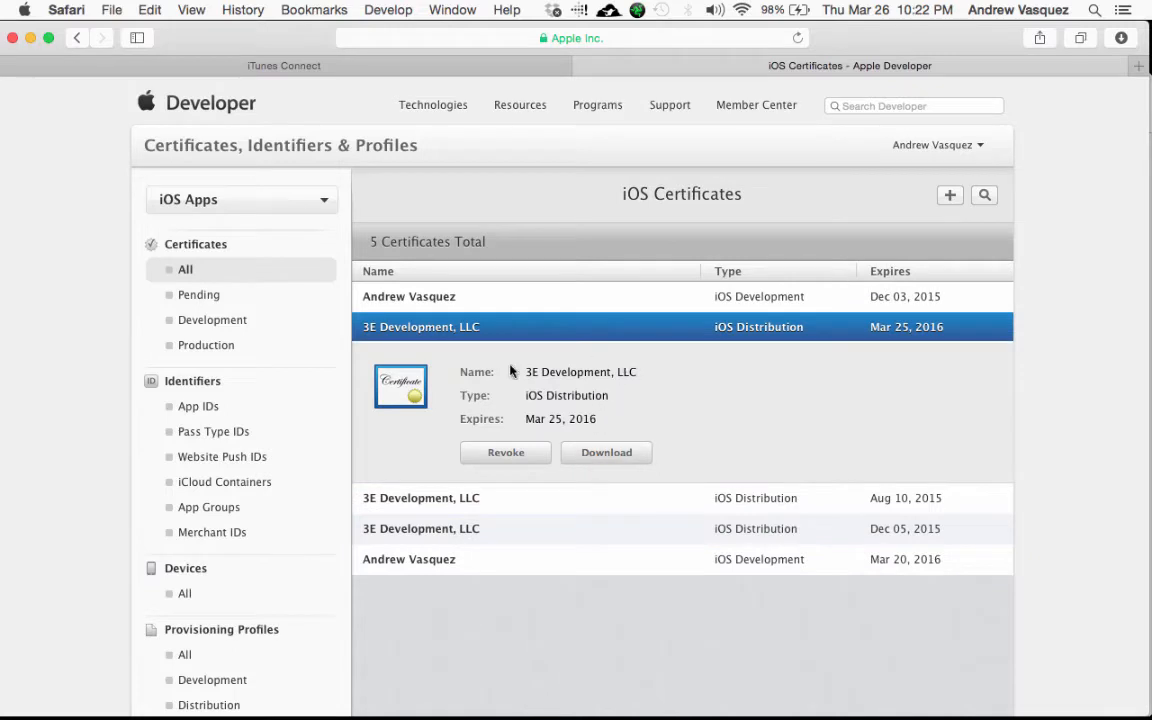
{"action": "scroll", "coordinate": [296, 365], "scroll_direction": "down", "scroll_amount": 2}
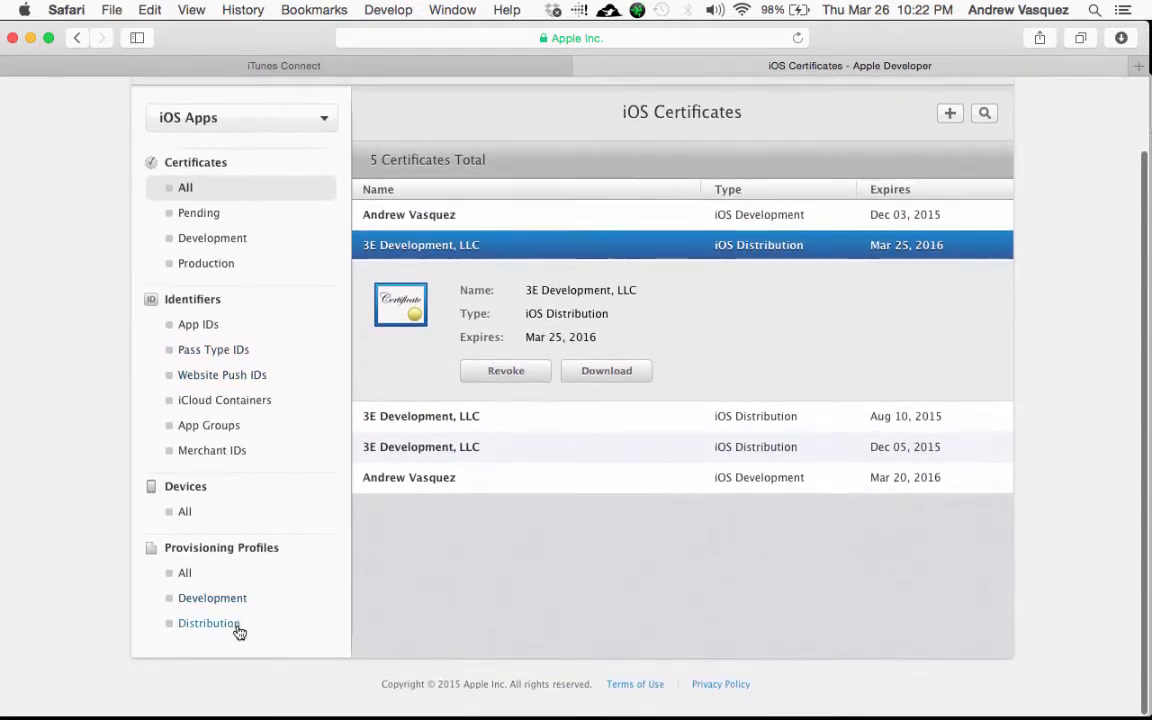
Step: Start a new Ad Hoc provisioning profile using the My New App ID
{"action": "left_click", "coordinate": [204, 576]}
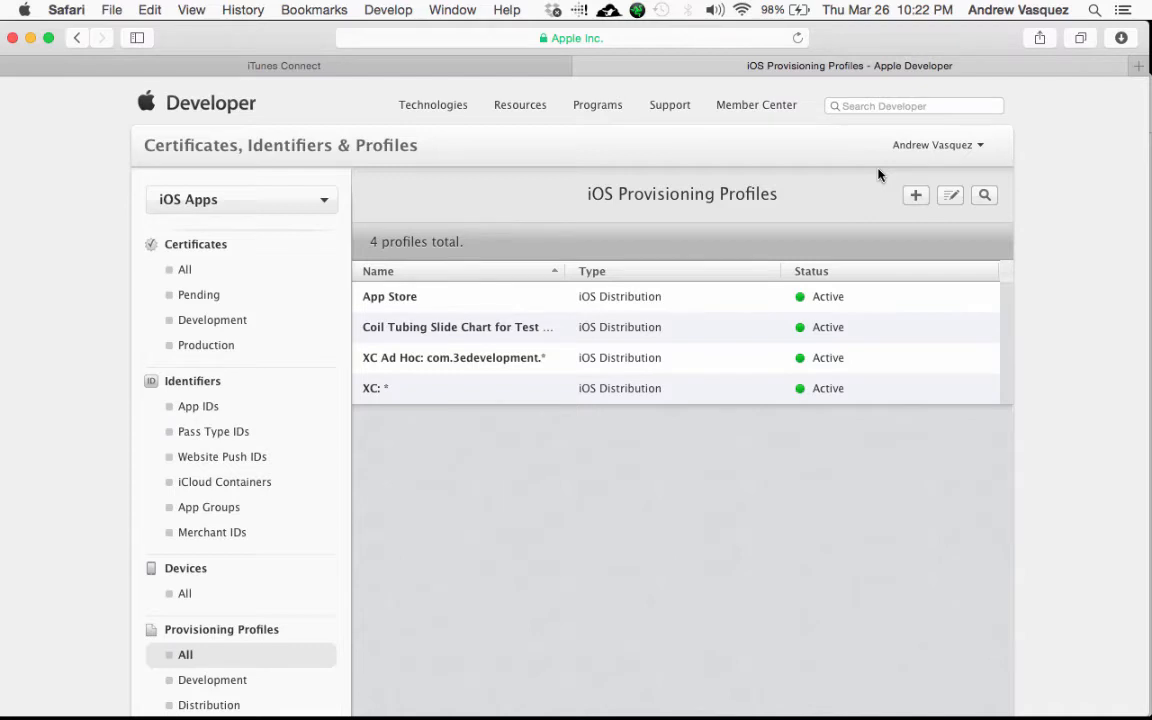
{"action": "left_click", "coordinate": [915, 195]}
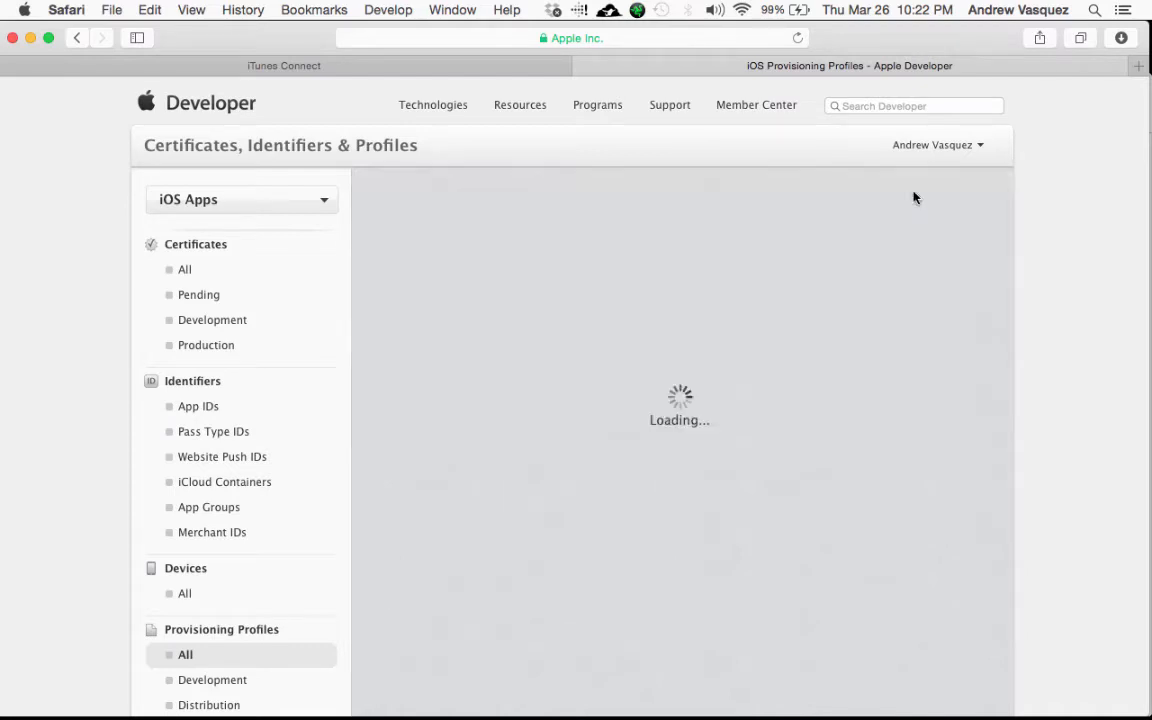
{"action": "scroll", "coordinate": [773, 271], "scroll_direction": "down", "scroll_amount": 3}
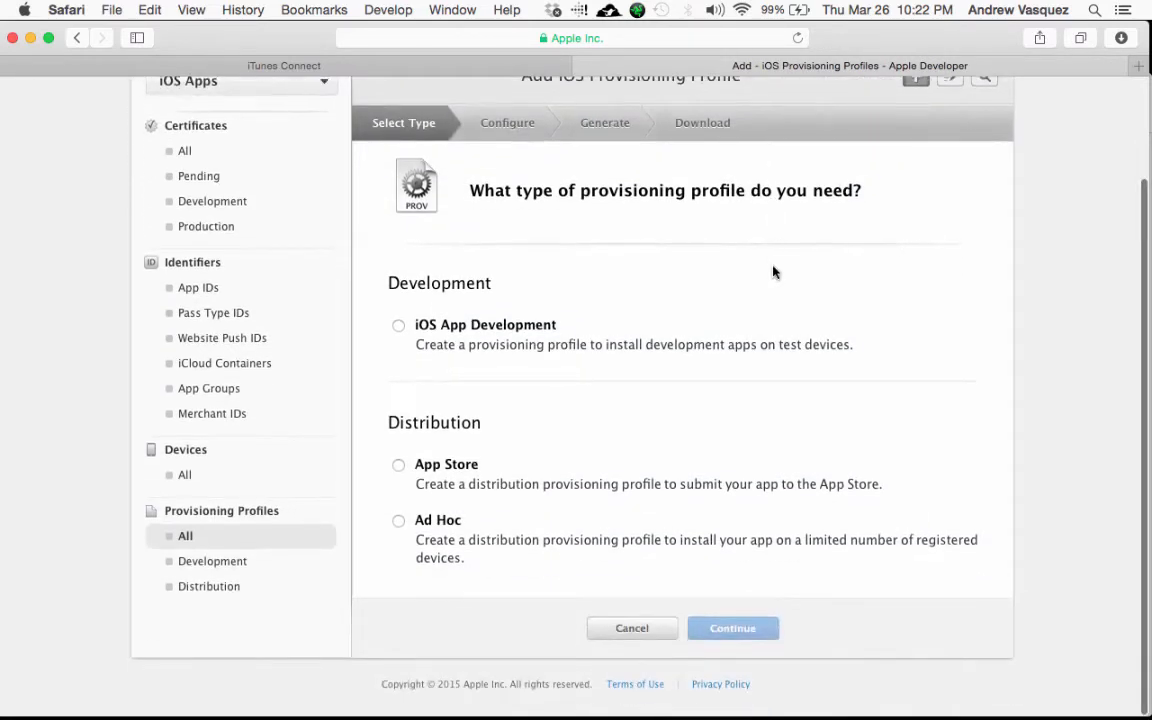
{"action": "left_click", "coordinate": [398, 520]}
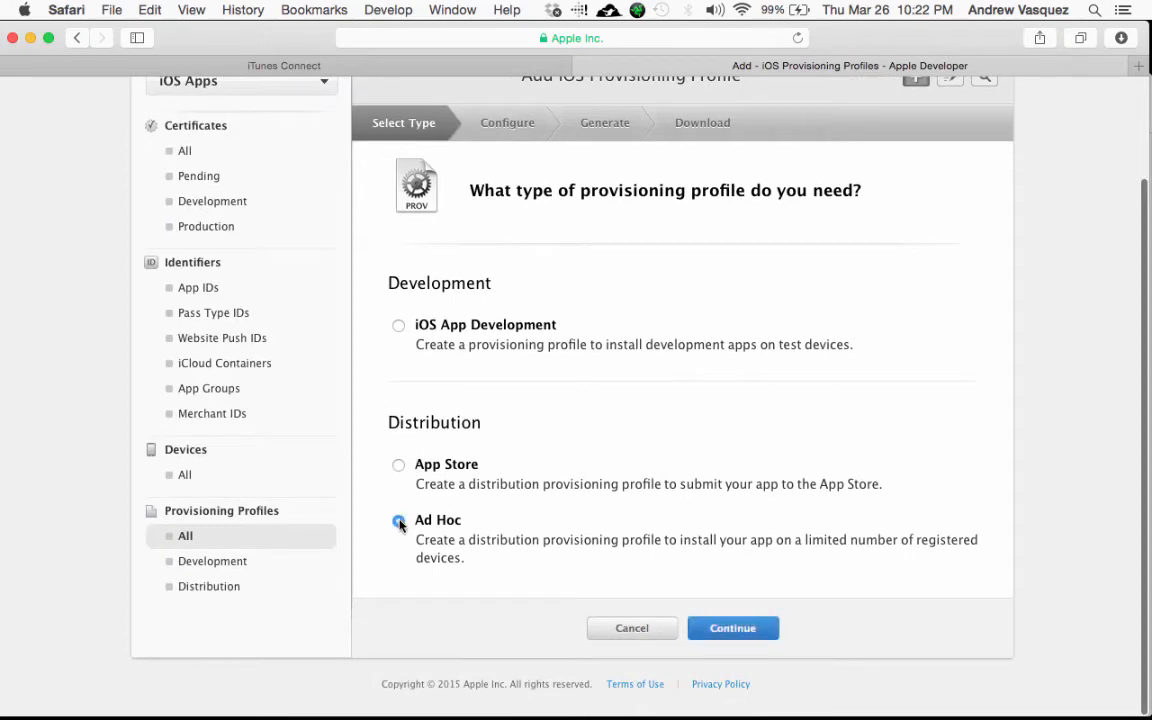
{"action": "left_click", "coordinate": [707, 631]}
{"action": "scroll", "coordinate": [700, 560], "scroll_direction": "down", "scroll_amount": 2}
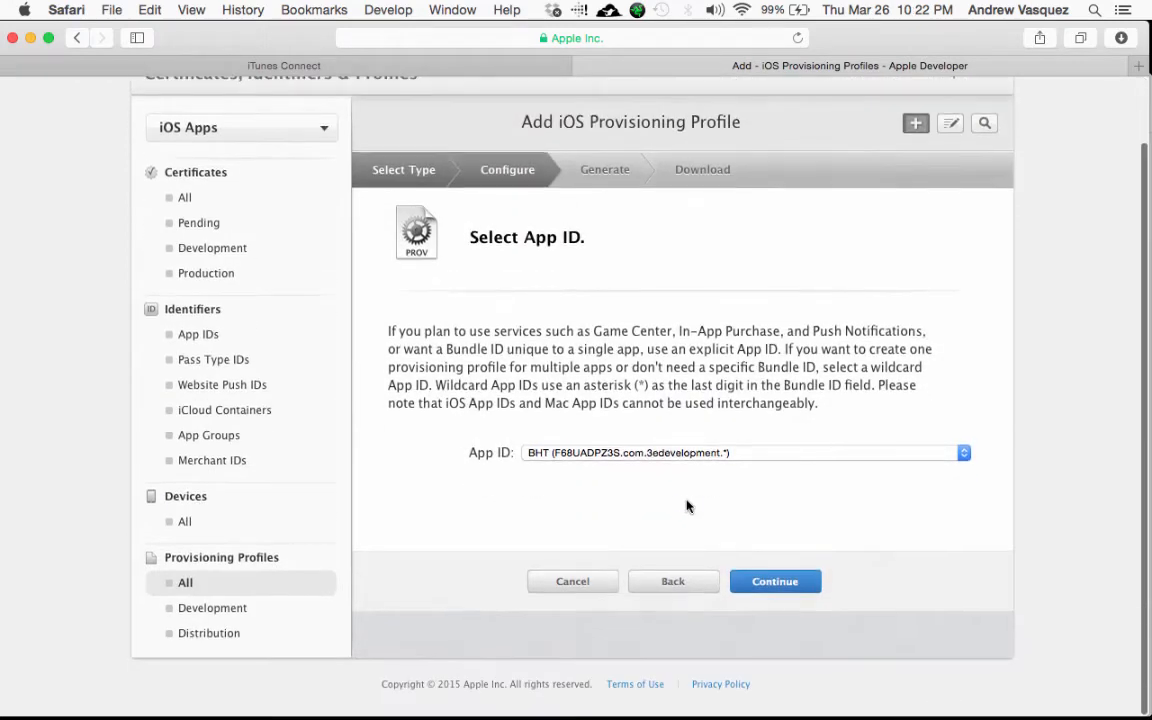
{"action": "left_click", "coordinate": [726, 453]}
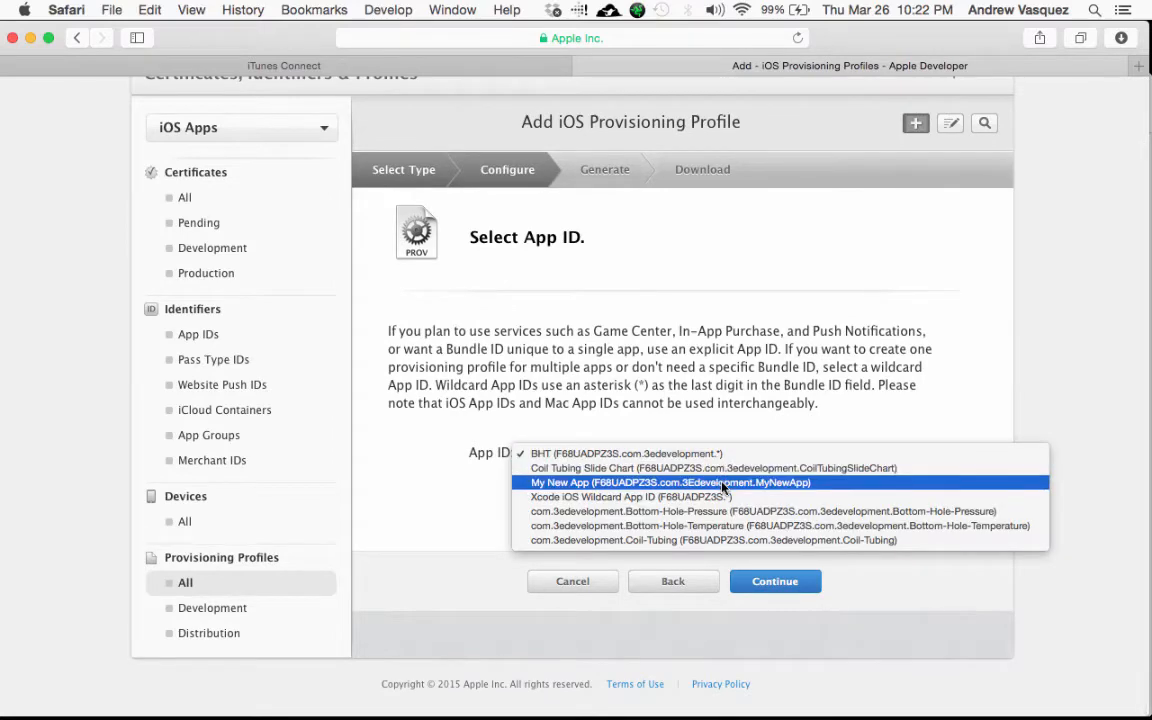
{"action": "left_click", "coordinate": [722, 484]}
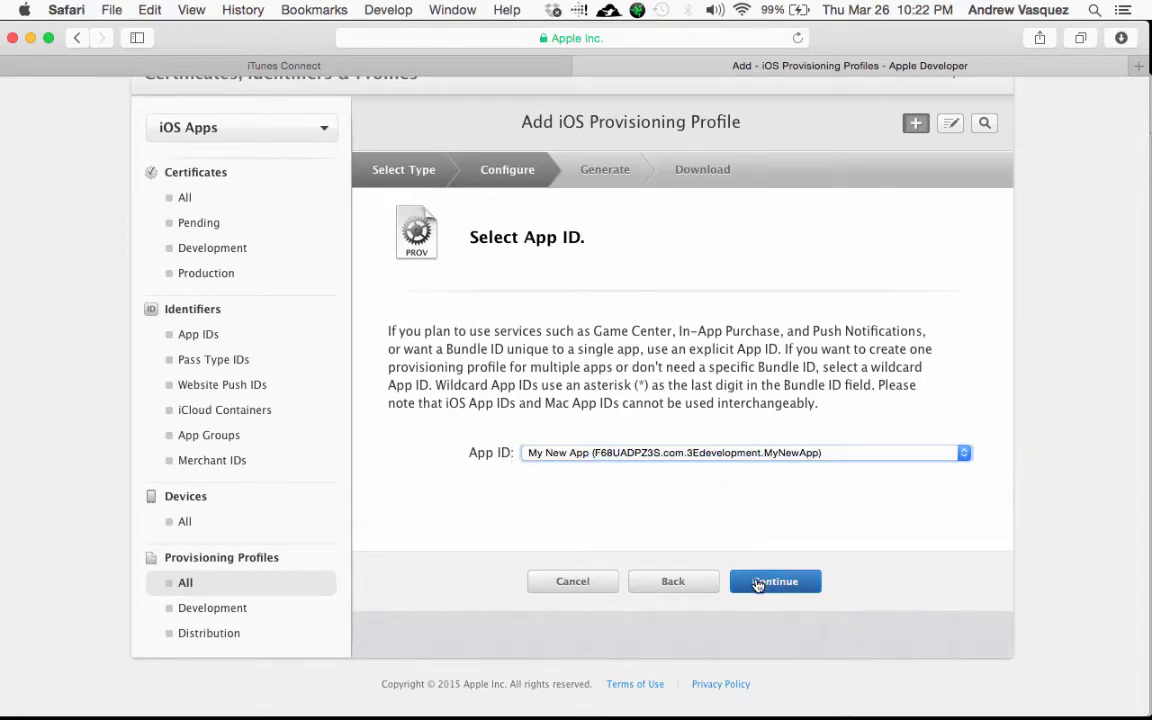
{"action": "left_click", "coordinate": [757, 582]}
Step: Include the certificate expiring Mar 25, 2016 and all 21 devices, then continue
{"action": "scroll", "coordinate": [753, 575], "scroll_direction": "down", "scroll_amount": 3}
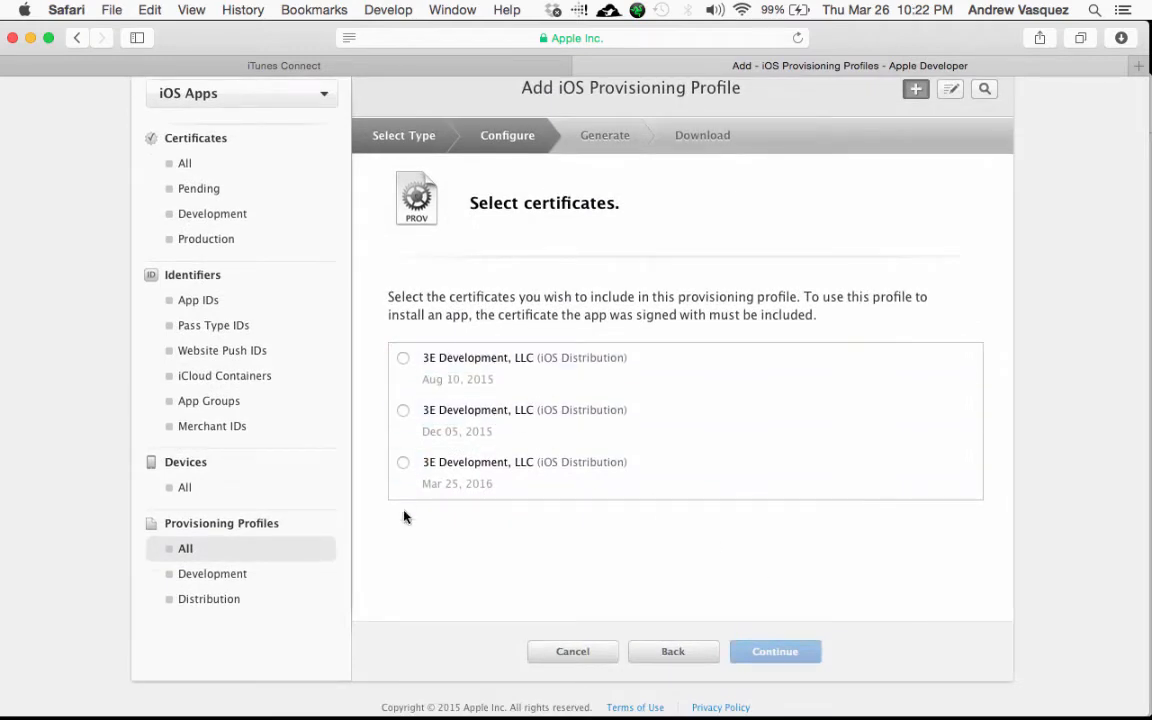
{"action": "left_click", "coordinate": [401, 464]}
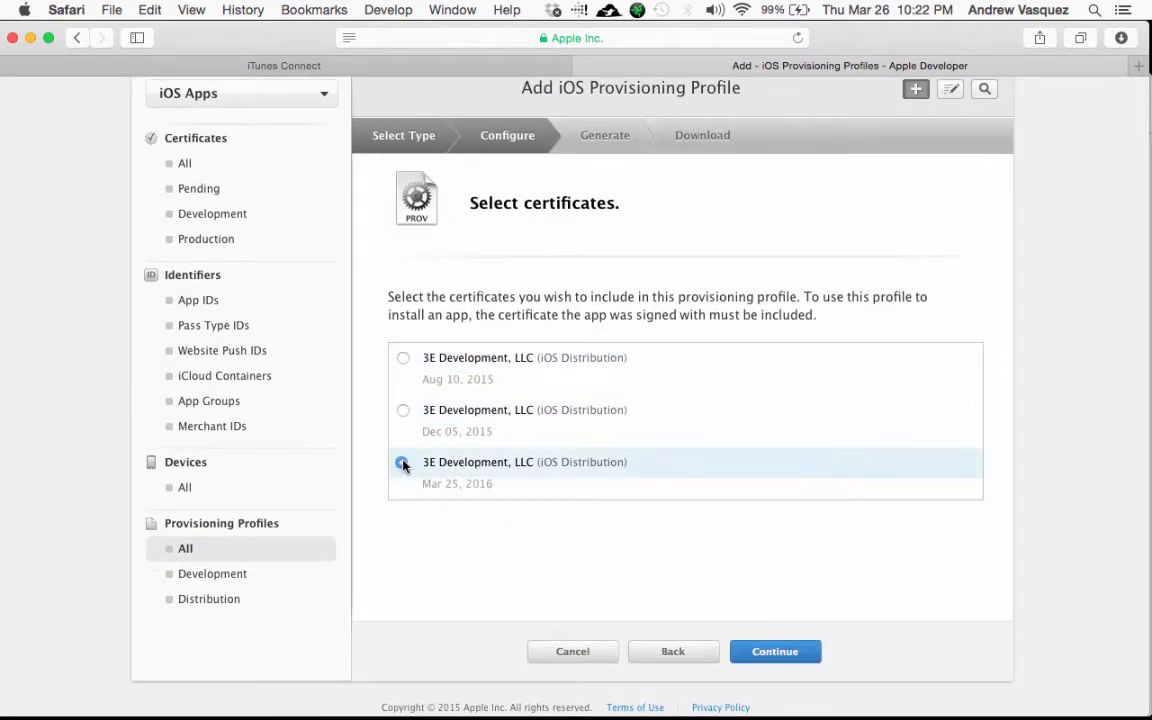
{"action": "left_click", "coordinate": [771, 652]}
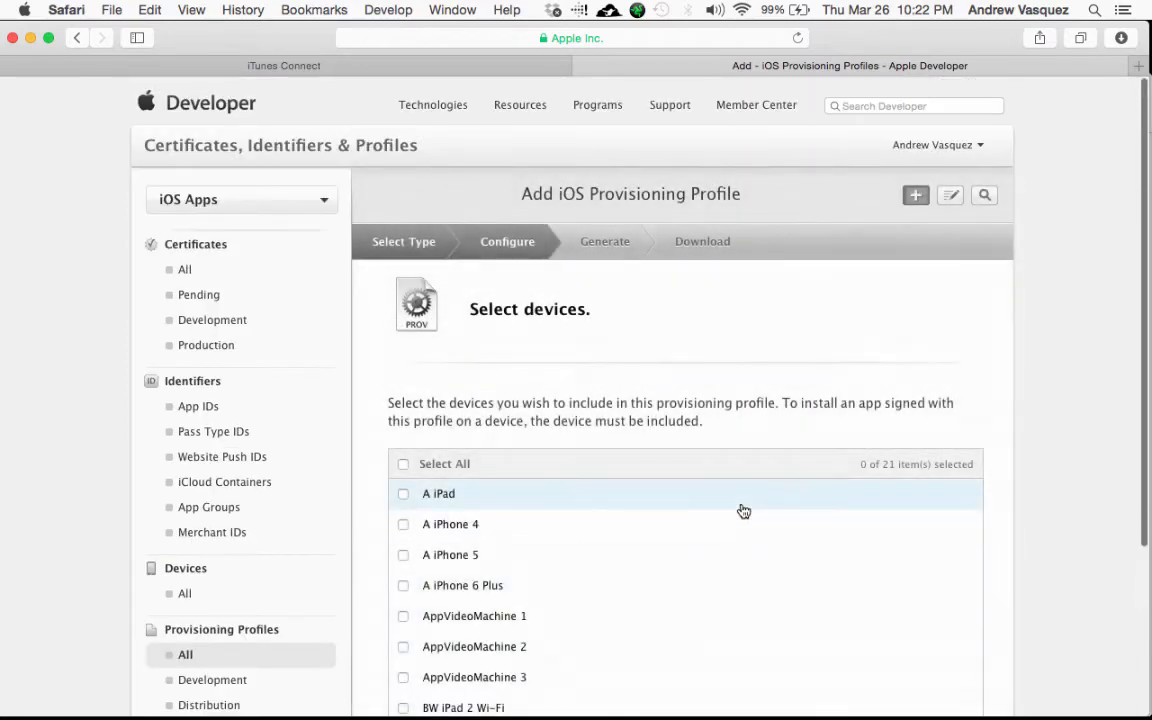
{"action": "scroll", "coordinate": [742, 510], "scroll_direction": "down", "scroll_amount": 1}
{"action": "scroll", "coordinate": [742, 510], "scroll_direction": "down", "scroll_amount": 2}
{"action": "scroll", "coordinate": [746, 373], "scroll_direction": "down", "scroll_amount": 3}
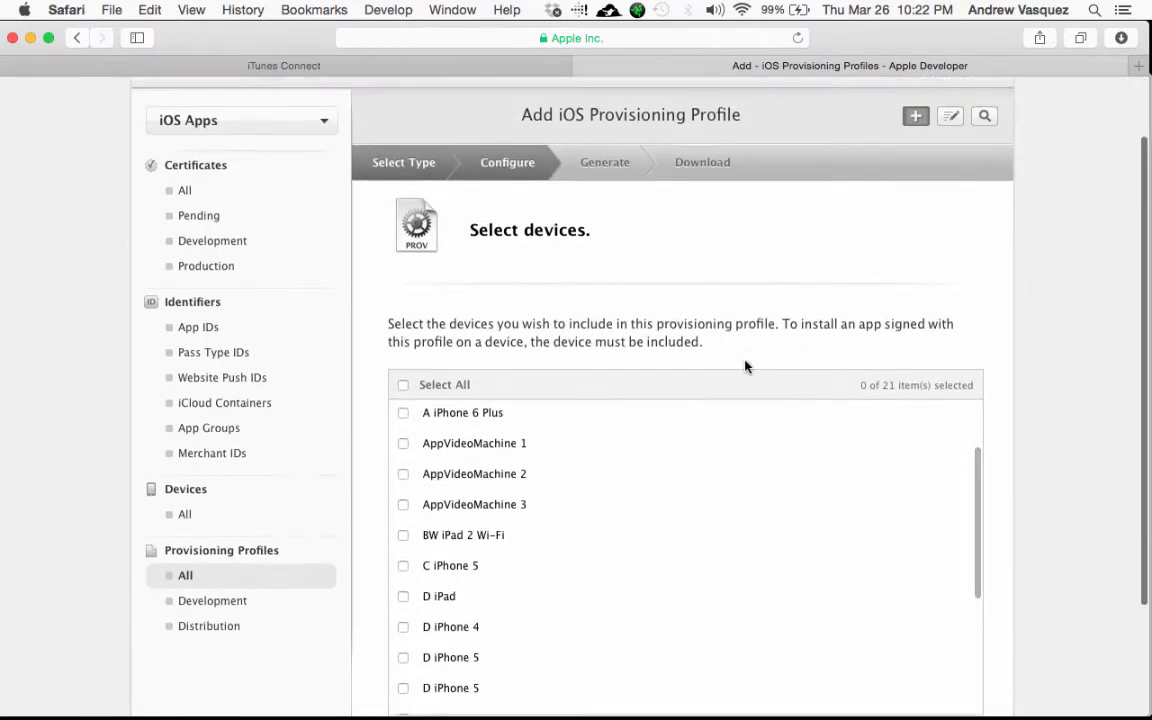
{"action": "scroll", "coordinate": [1072, 357], "scroll_direction": "down", "scroll_amount": 2}
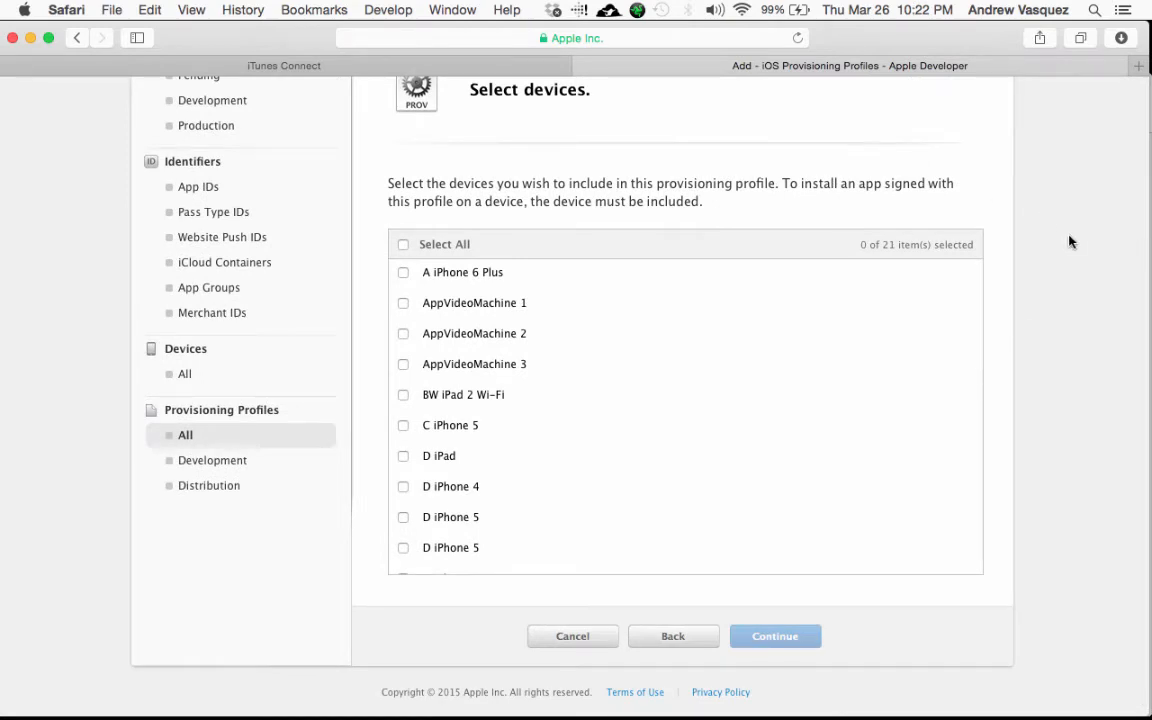
{"action": "scroll", "coordinate": [1069, 241], "scroll_direction": "up", "scroll_amount": 1}
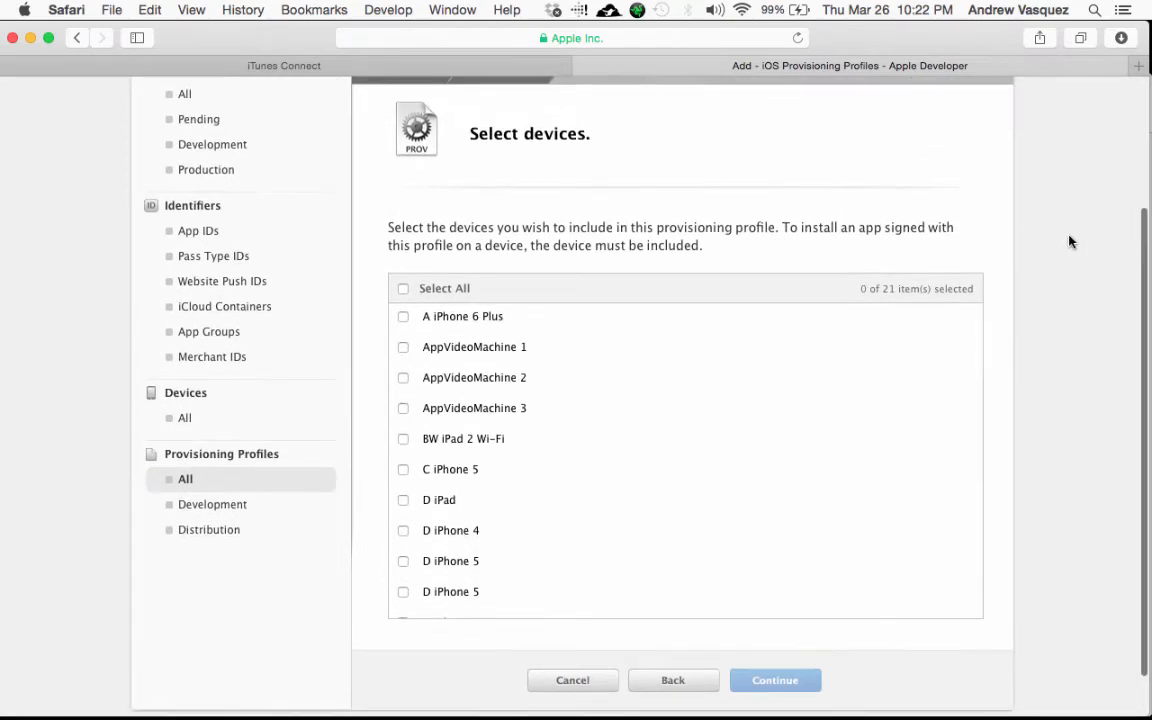
{"action": "left_click", "coordinate": [403, 289]}
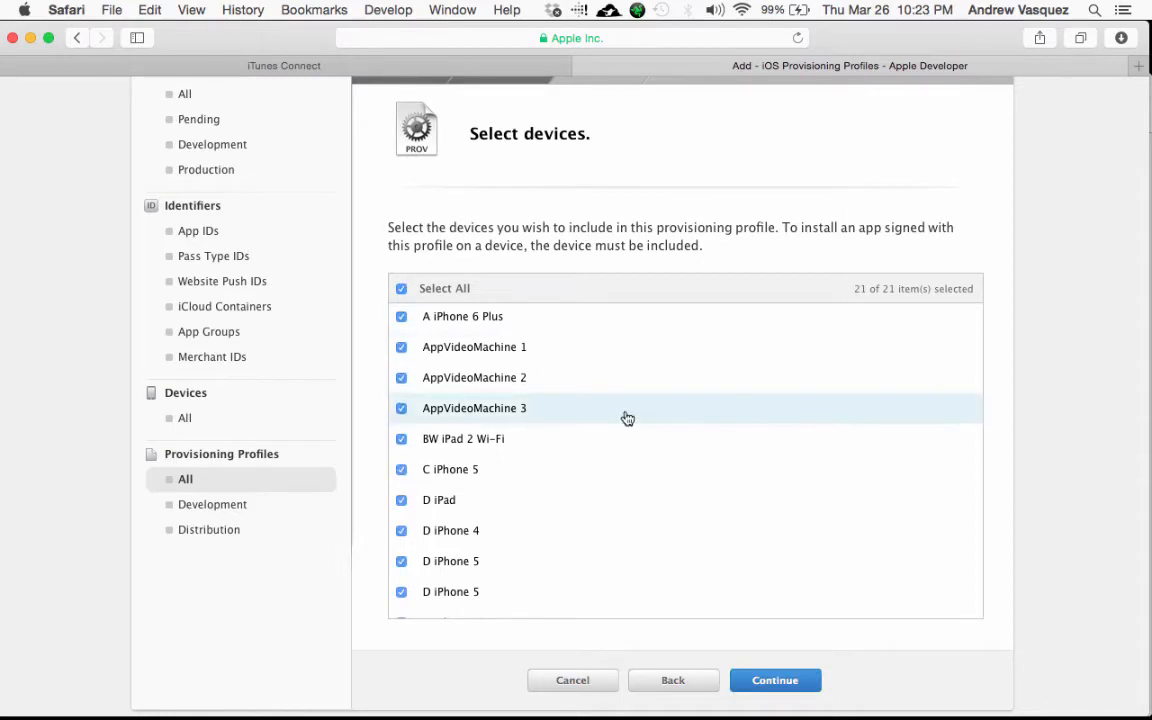
{"action": "scroll", "coordinate": [1031, 637], "scroll_direction": "down", "scroll_amount": 1}
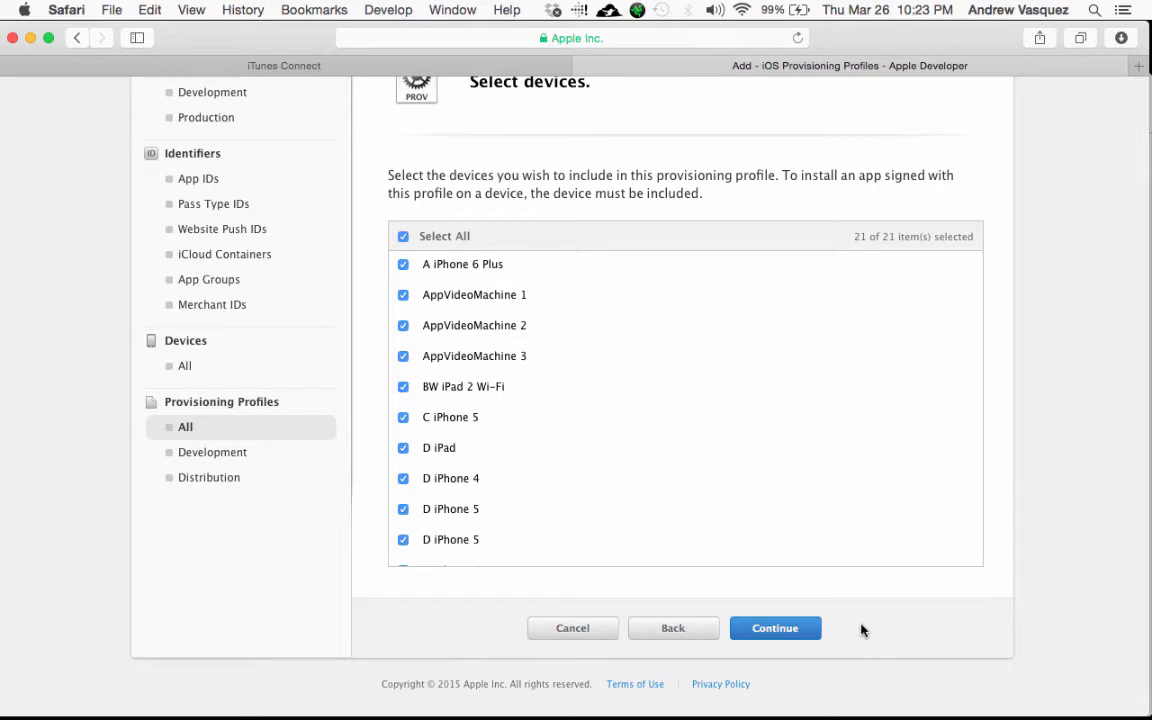
{"action": "left_click", "coordinate": [779, 628]}
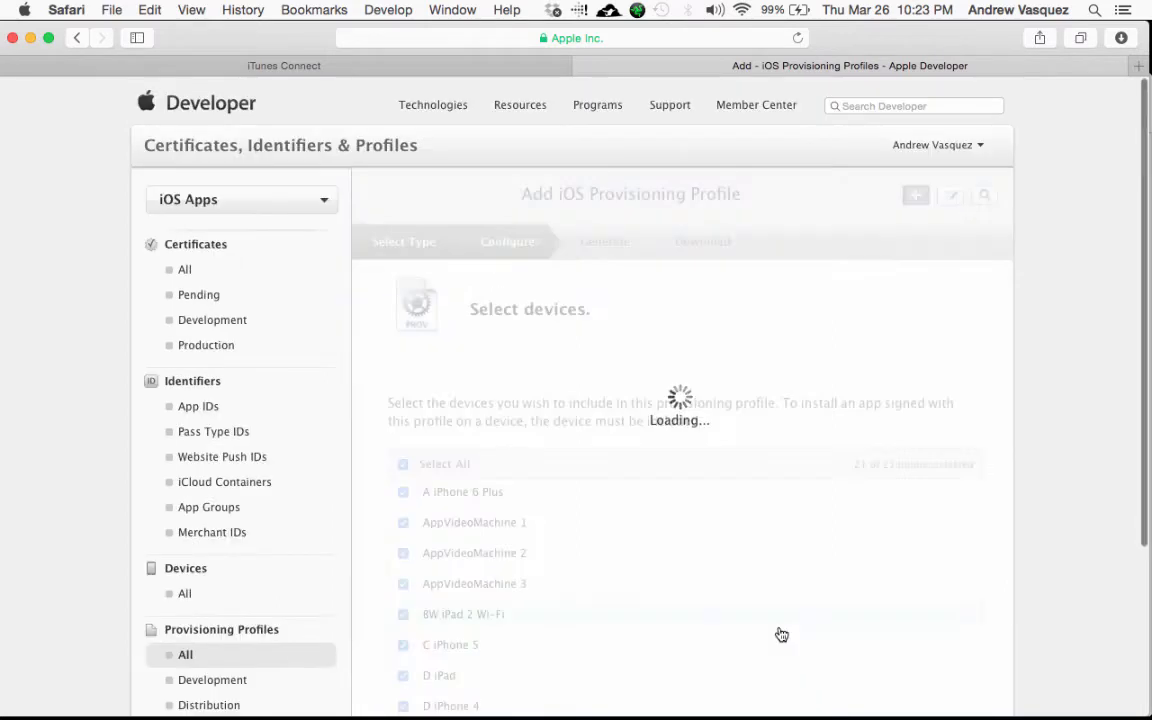
Step: Name the profile 'Ad Hoc Testing for Test Flight Profile', generate it, and download it
{"action": "scroll", "coordinate": [864, 510], "scroll_direction": "down", "scroll_amount": 3}
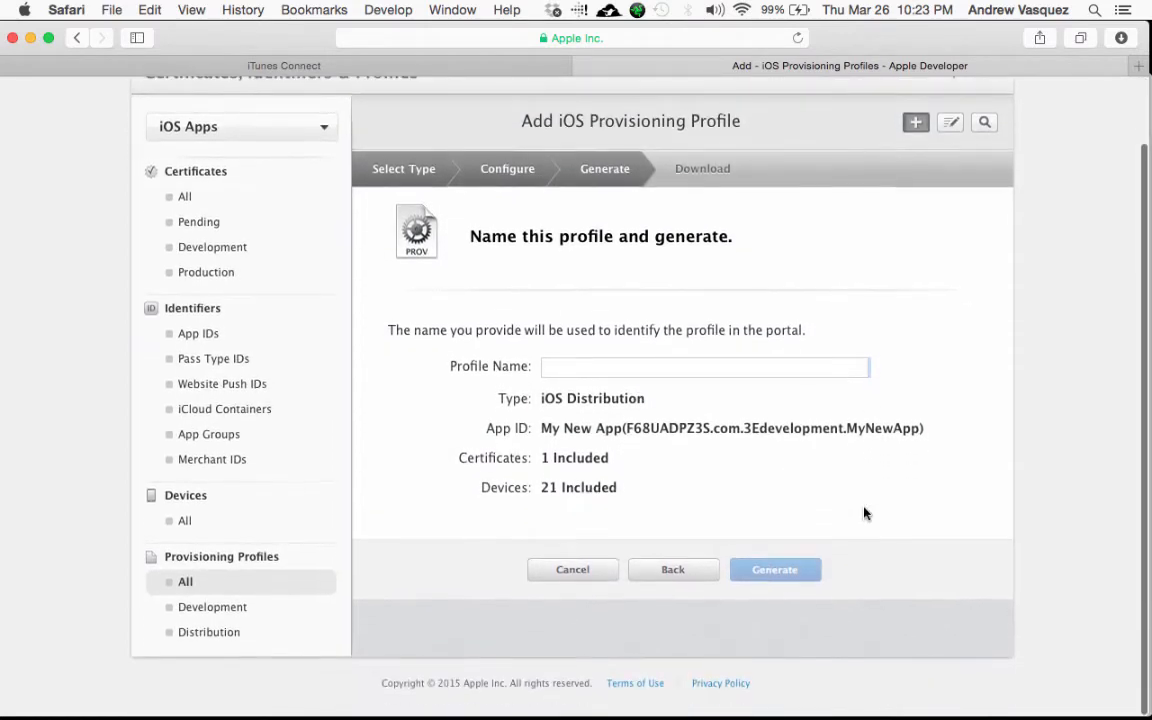
{"action": "type", "text": "Ad H"}
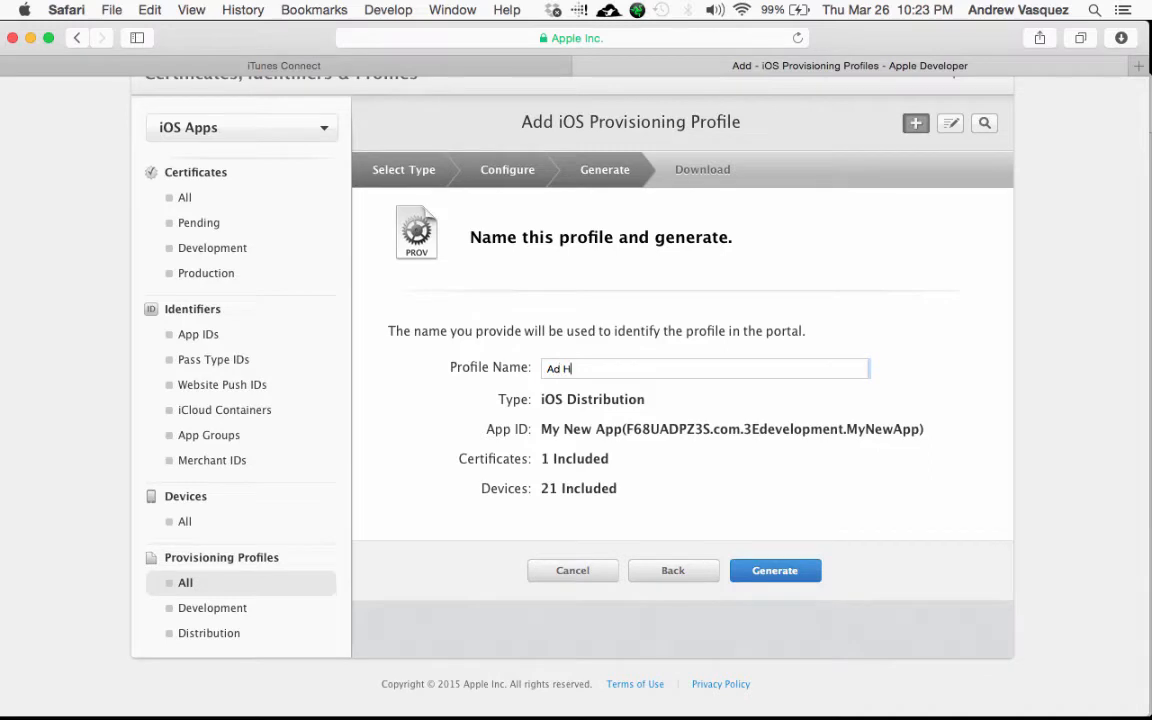
{"action": "type", "text": "oc Testing for Test Fli"}
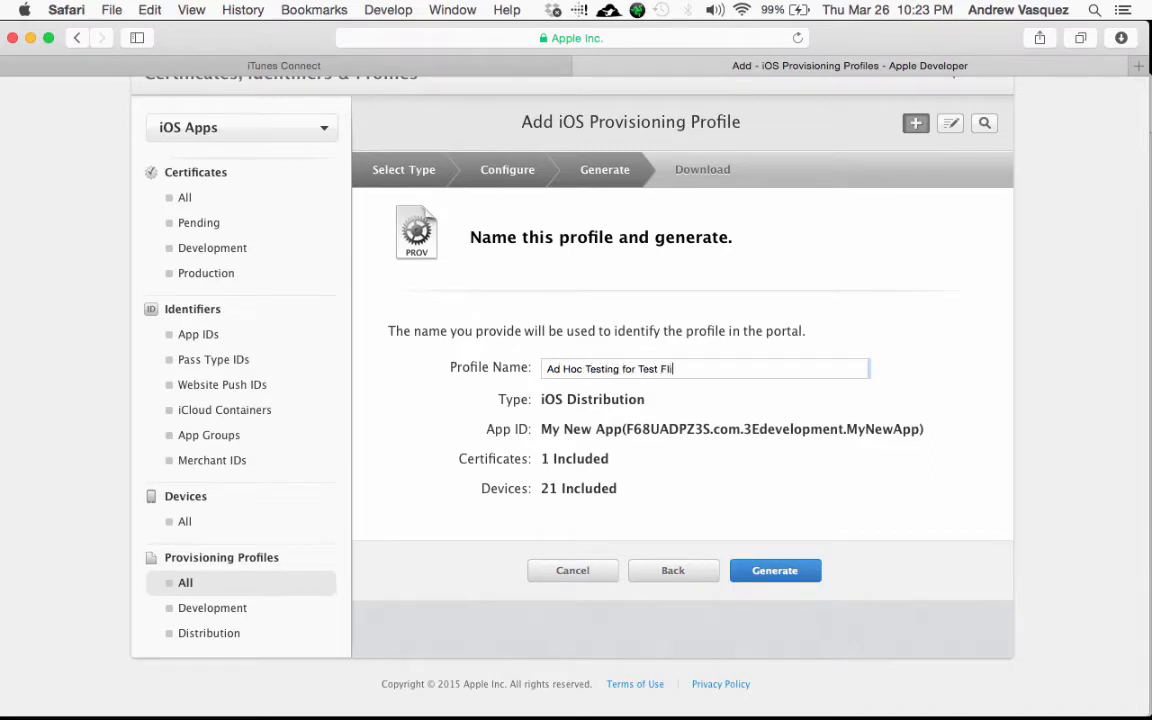
{"action": "type", "text": "ght Profile"}
{"action": "scroll", "coordinate": [781, 492], "scroll_direction": "down", "scroll_amount": 1}
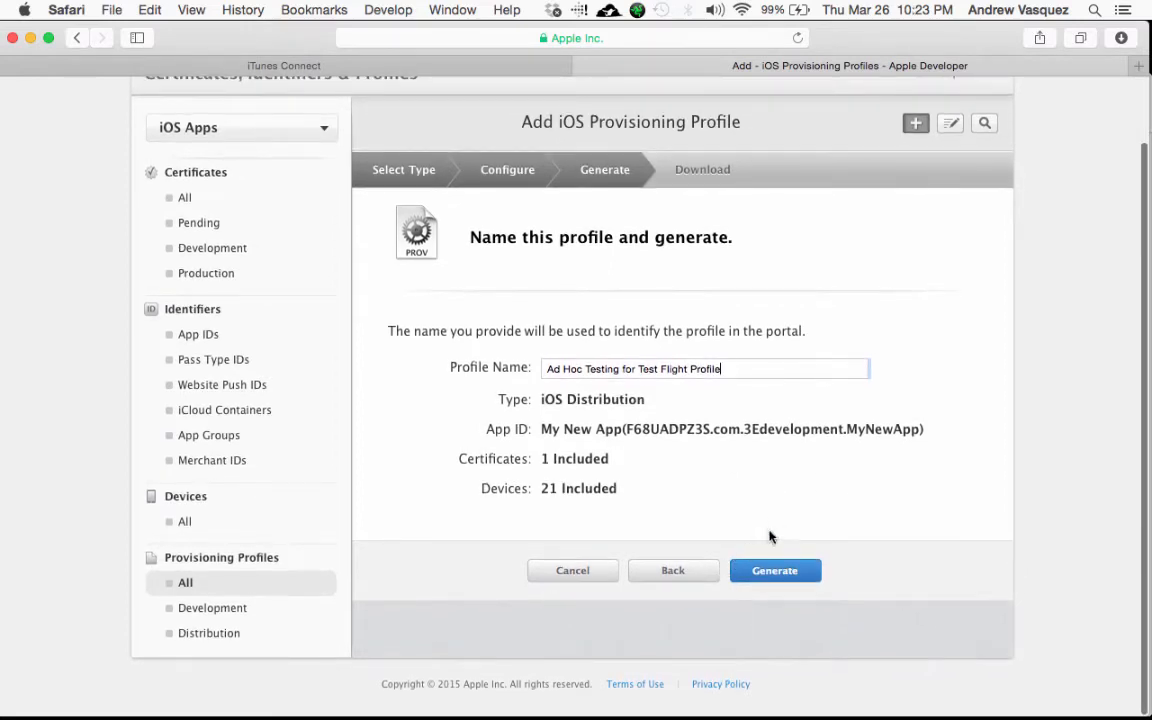
{"action": "left_click", "coordinate": [762, 577]}
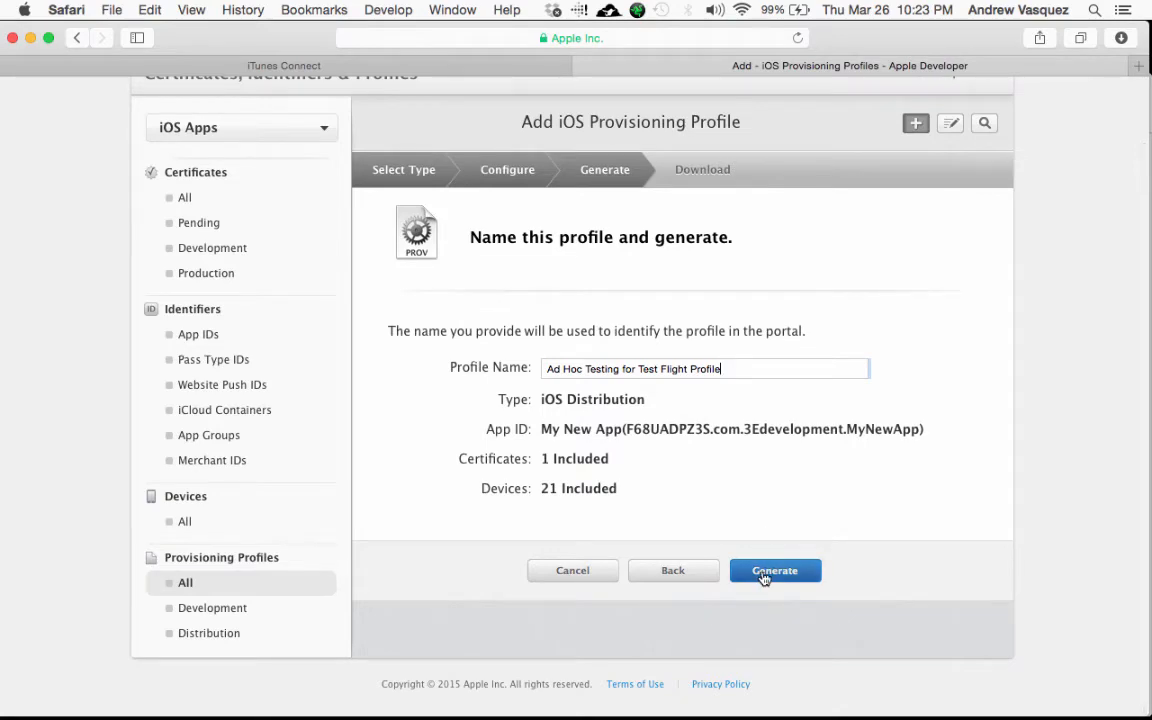
{"action": "scroll", "coordinate": [768, 500], "scroll_direction": "down", "scroll_amount": 3}
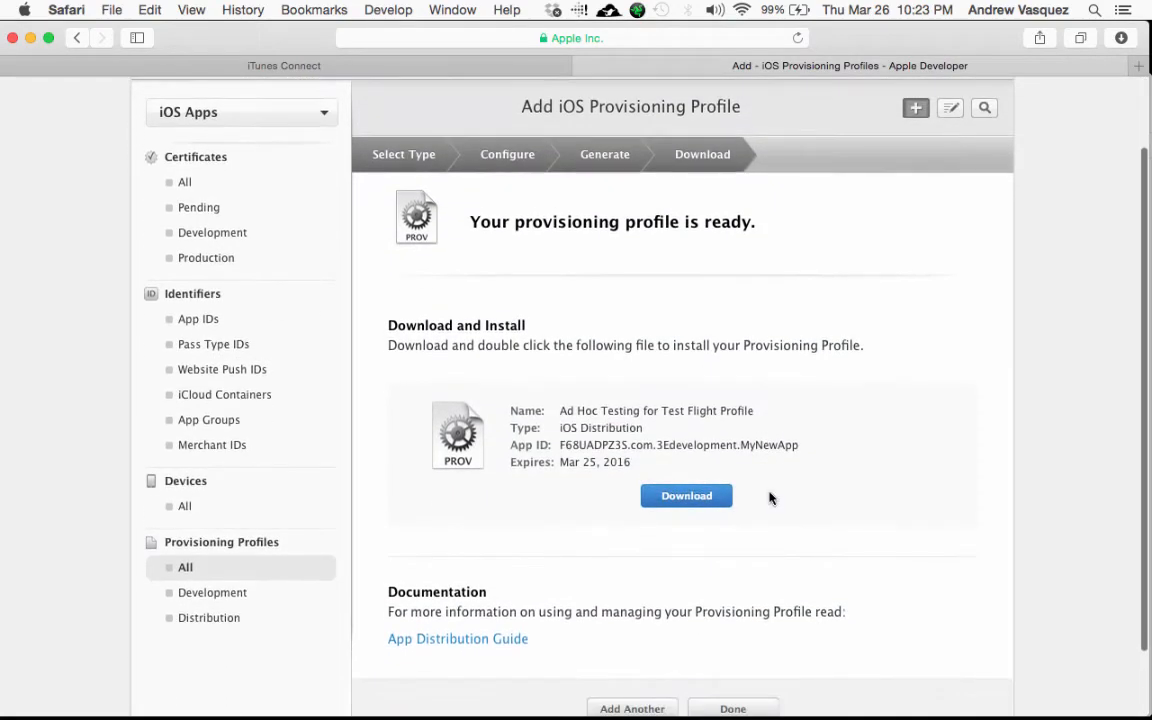
{"action": "left_click", "coordinate": [720, 495]}
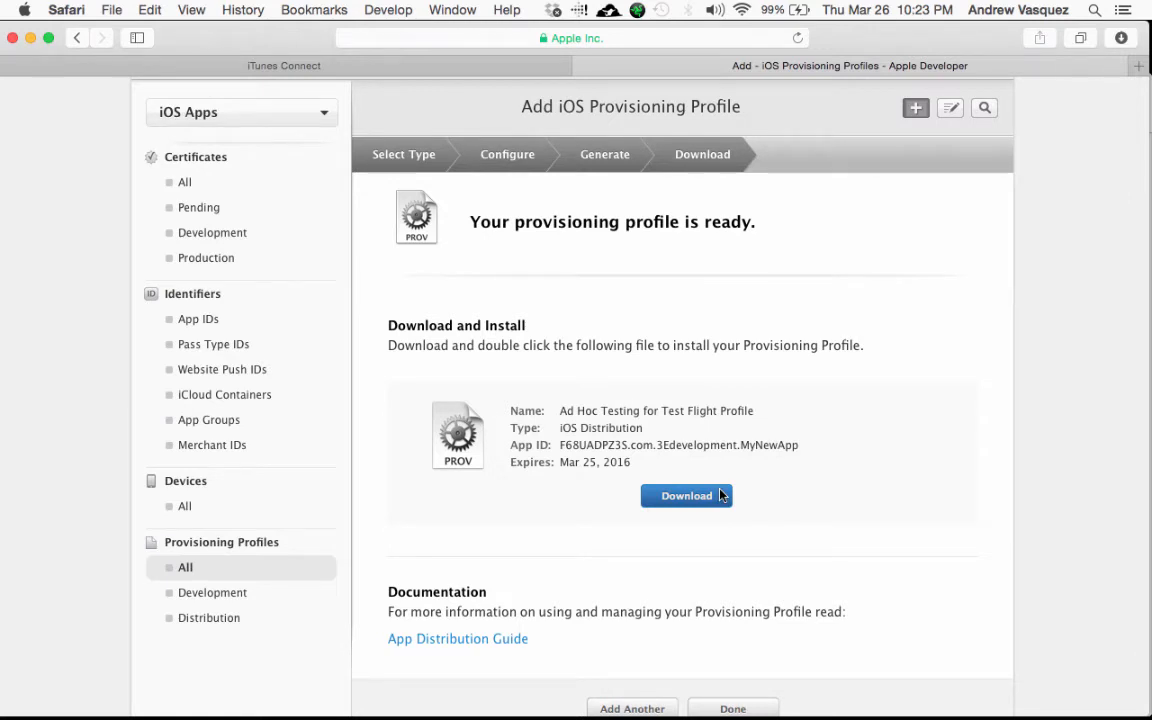
{"action": "scroll", "coordinate": [818, 470], "scroll_direction": "down", "scroll_amount": 2}
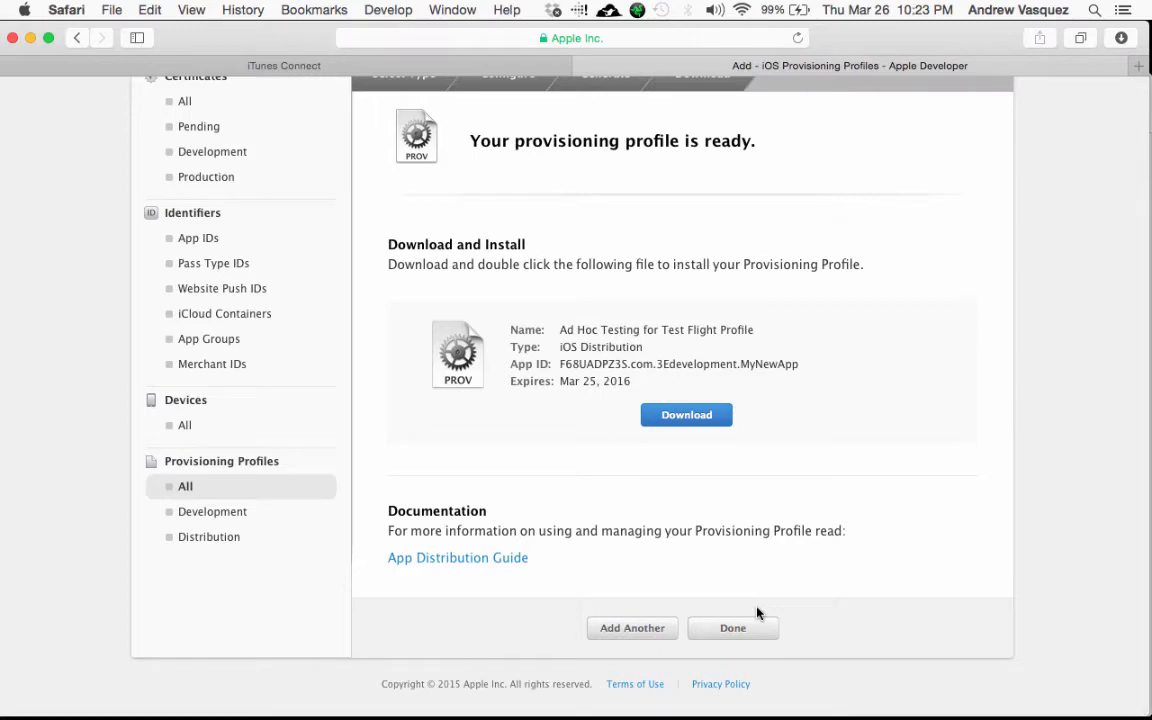
Step: Open the downloaded Ad_Hoc_Testing_for_Test_Flight_Profile.mobileprovision from Finder, then return to the profiles list
{"action": "left_click", "coordinate": [1122, 38]}
{"action": "left_click", "coordinate": [1121, 107]}
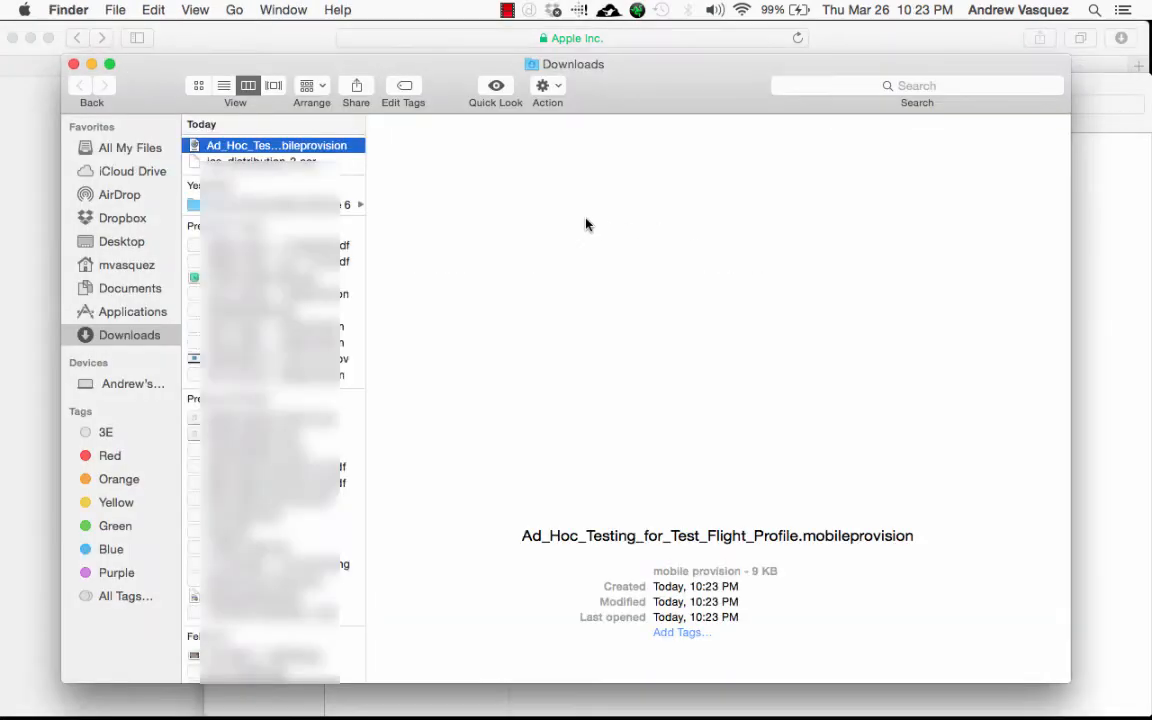
{"action": "double_click", "coordinate": [307, 152]}
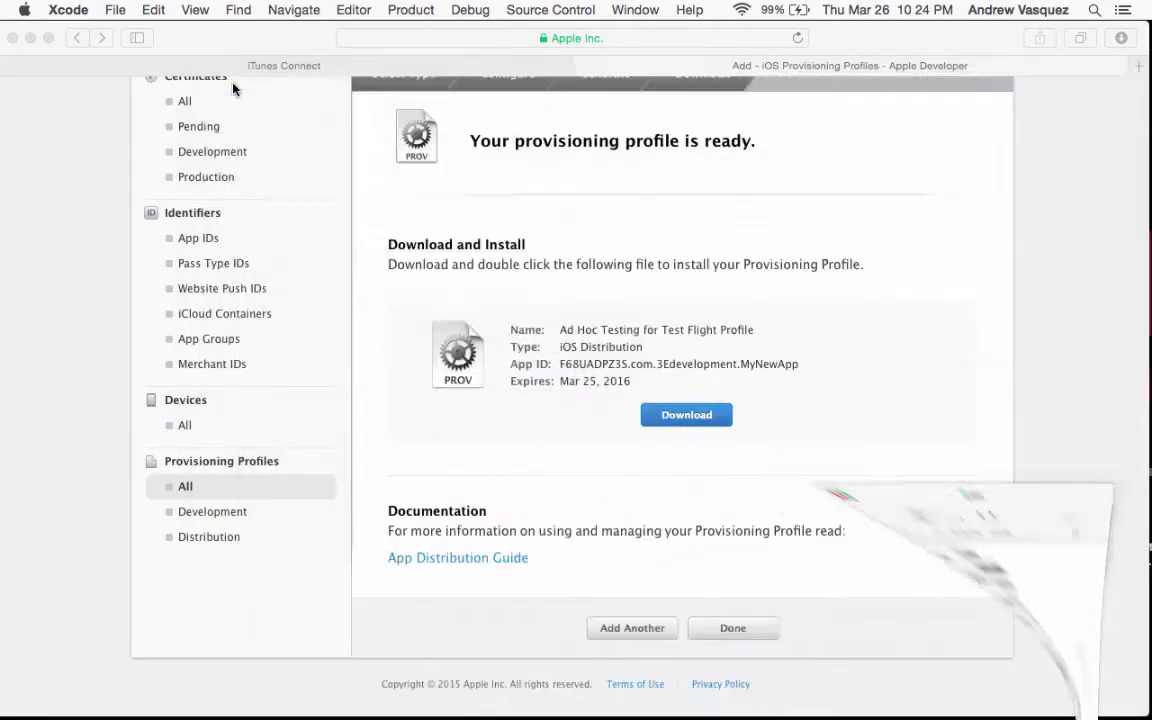
{"action": "left_click", "coordinate": [706, 634]}
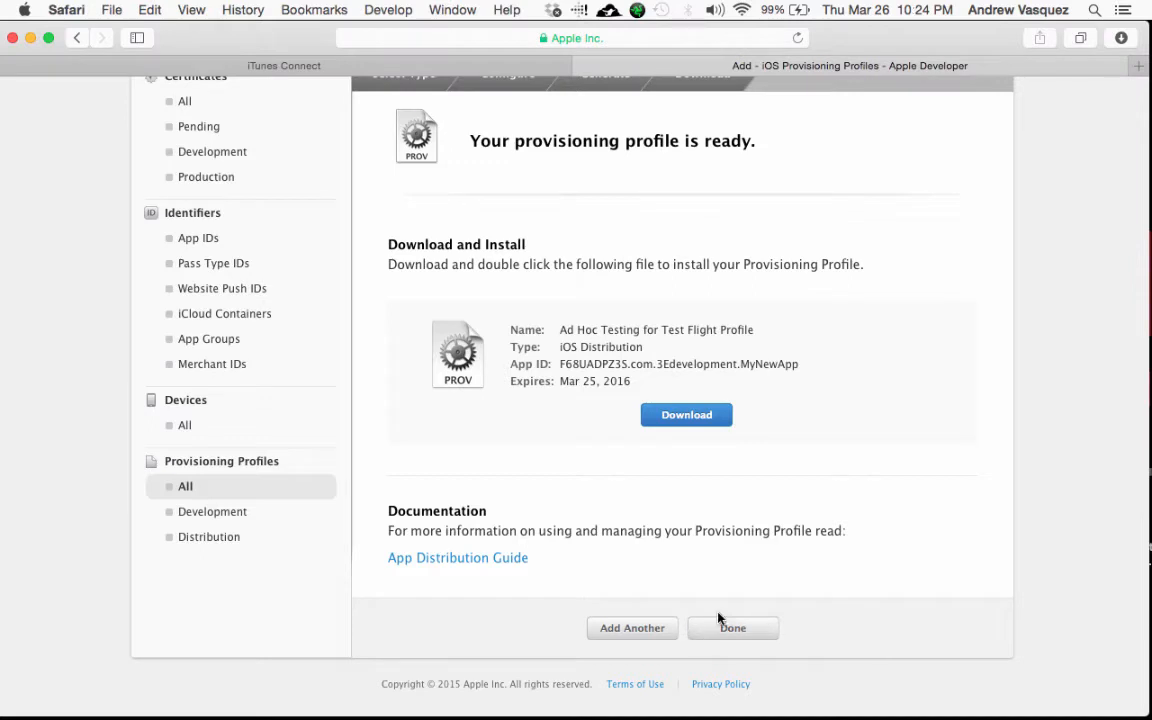
{"action": "left_click", "coordinate": [742, 628]}
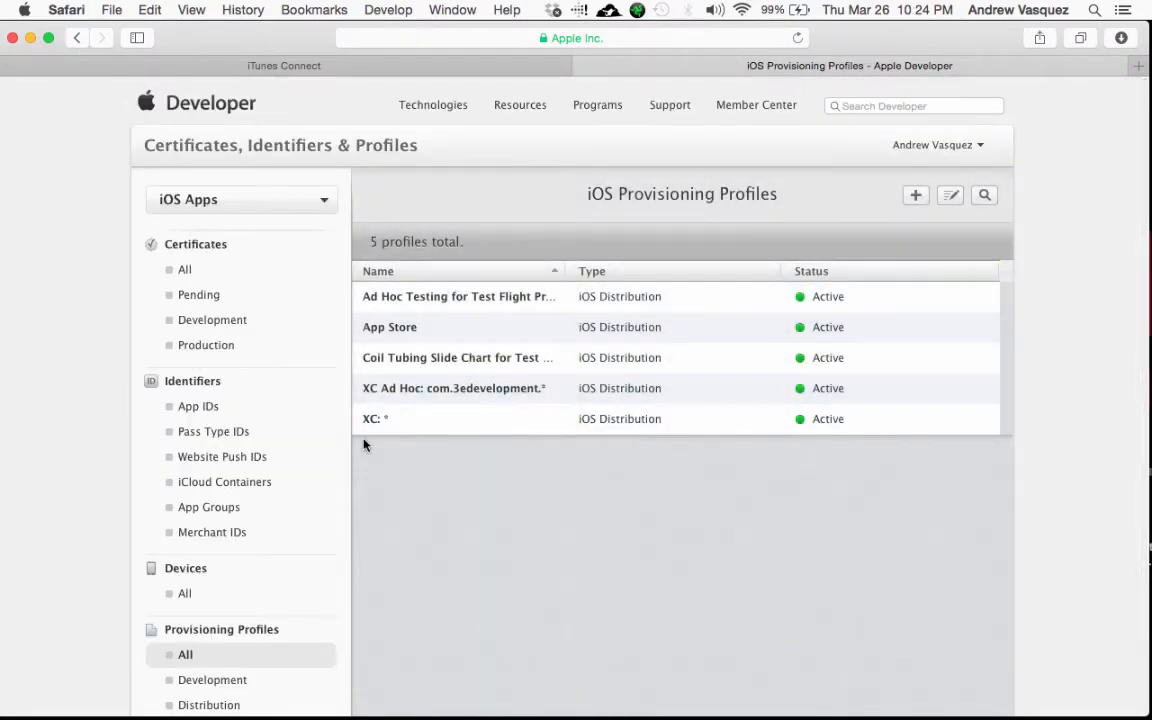
Step: Go from Xcode to Safari's iTunes Connect tab and list the four apps under My Apps
{"action": "mouse_move", "coordinate": [756, 712]}
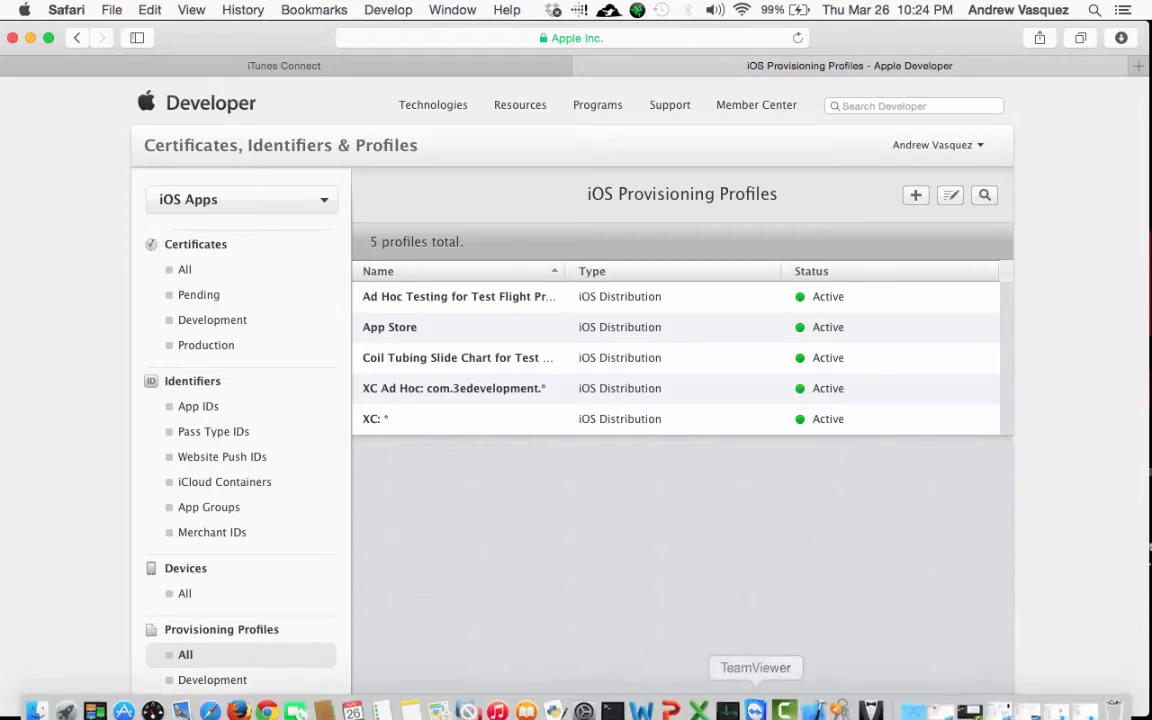
{"action": "left_click", "coordinate": [812, 706]}
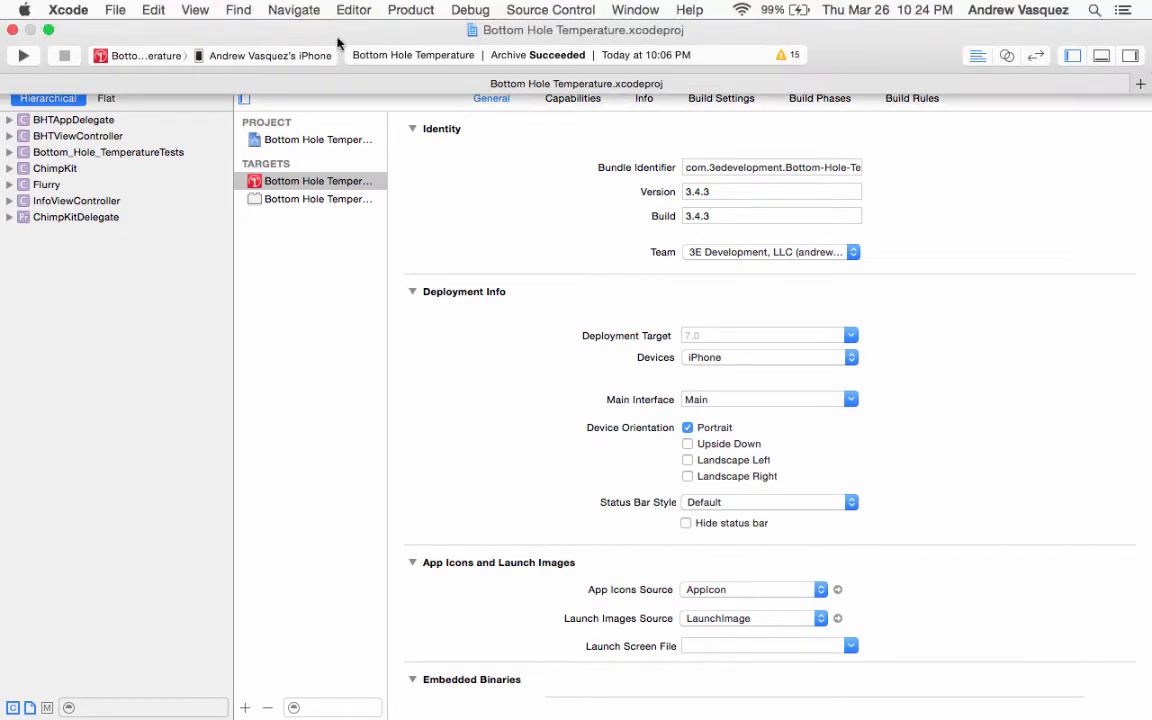
{"action": "key", "text": "ctrl+Left"}
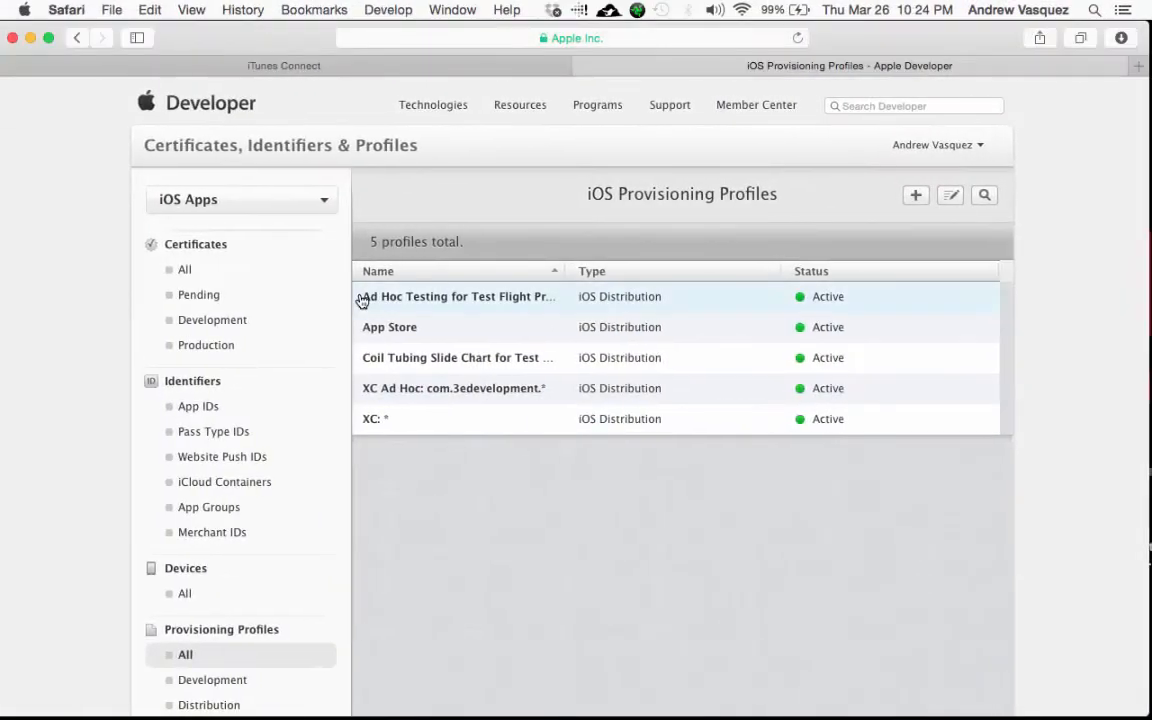
{"action": "left_click", "coordinate": [230, 63]}
{"action": "left_click", "coordinate": [168, 281]}
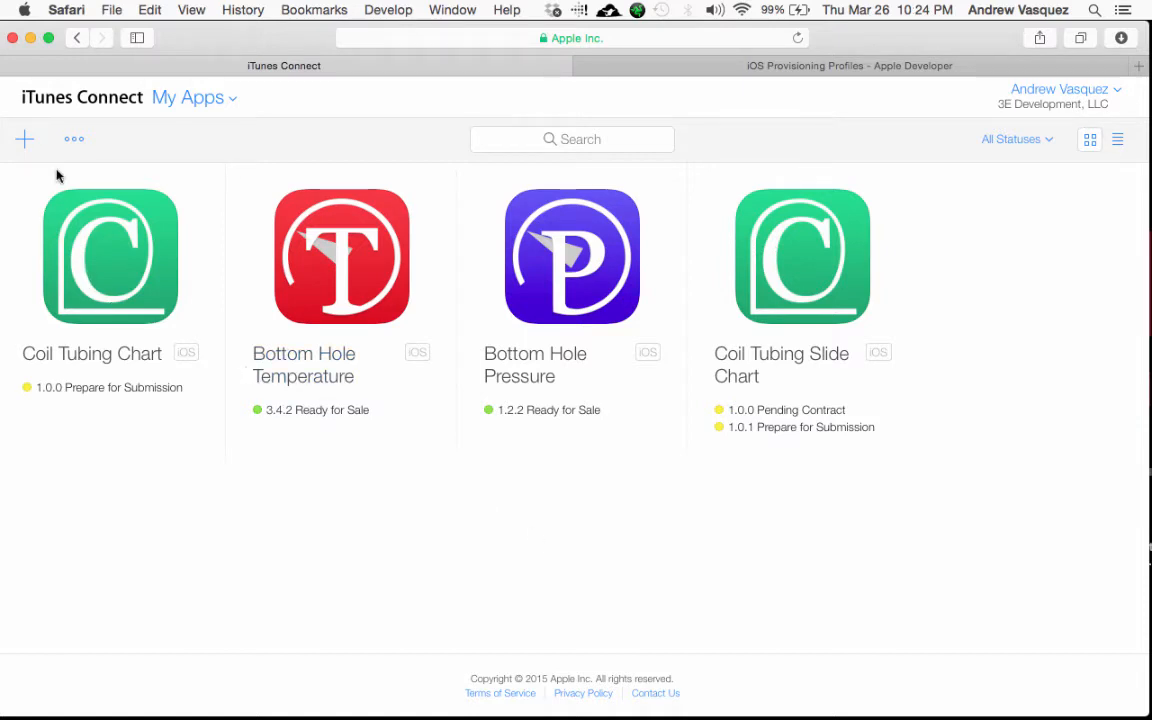
Step: Start a new iOS app named 'Name' with version 1.0.0 and English as primary language
{"action": "left_click", "coordinate": [24, 141]}
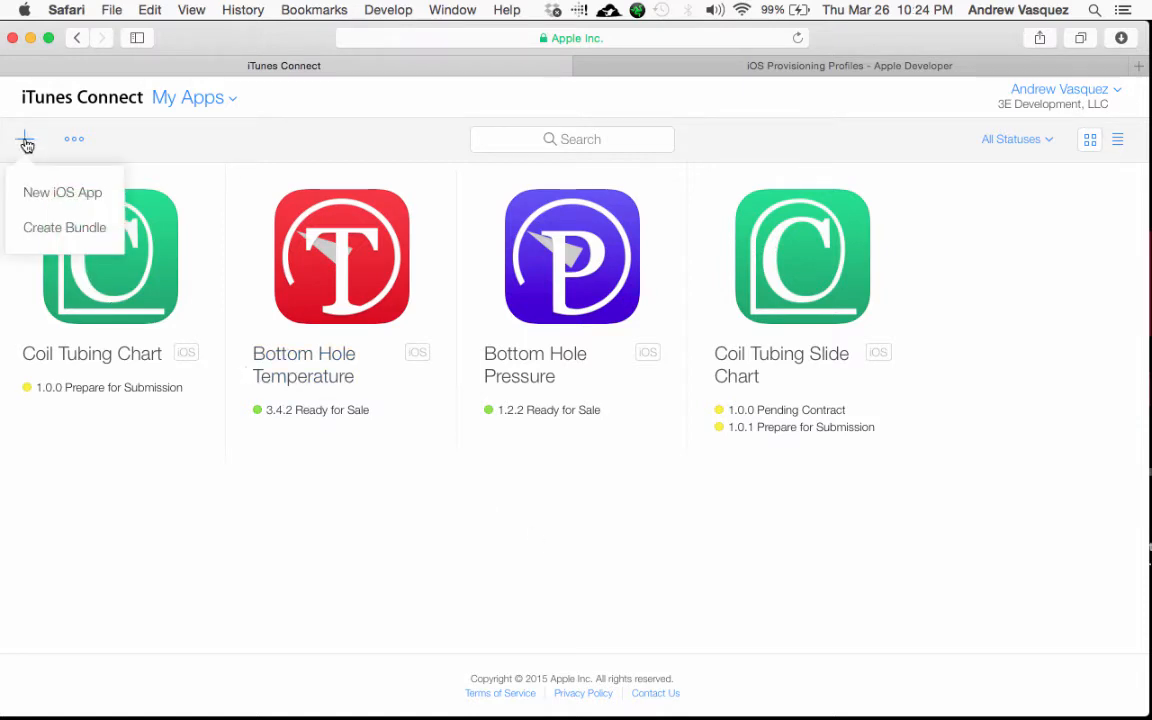
{"action": "left_click", "coordinate": [55, 198]}
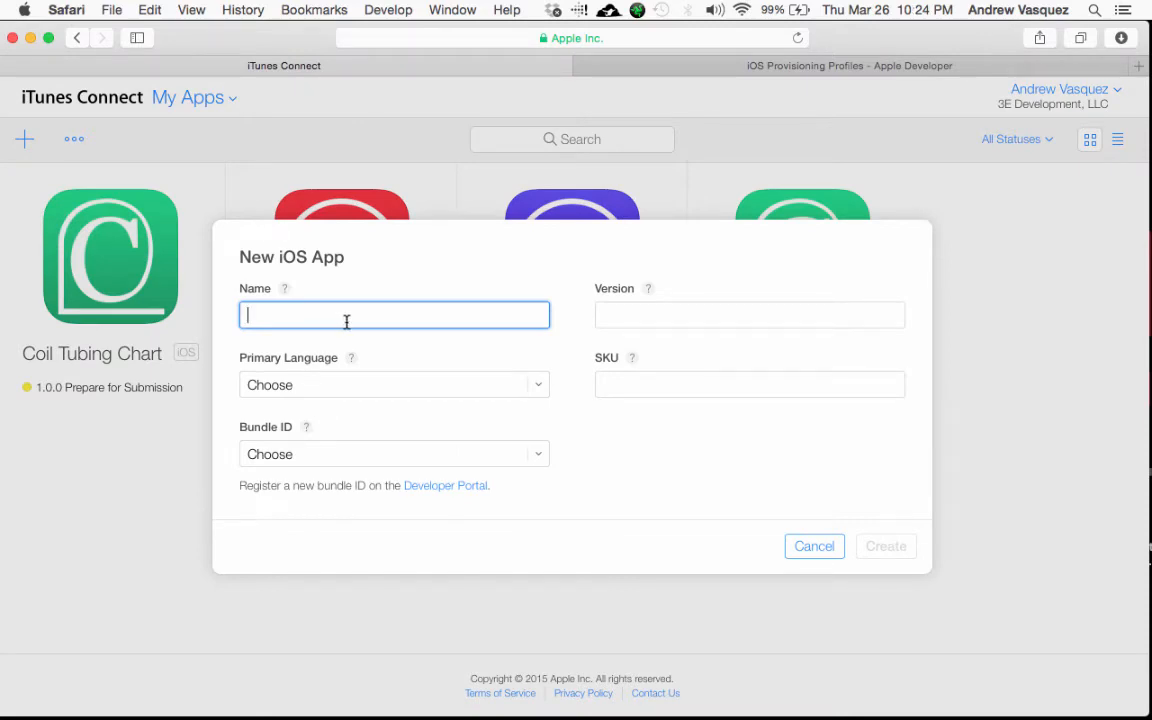
{"action": "type", "text": "Name"}
{"action": "left_click", "coordinate": [633, 313]}
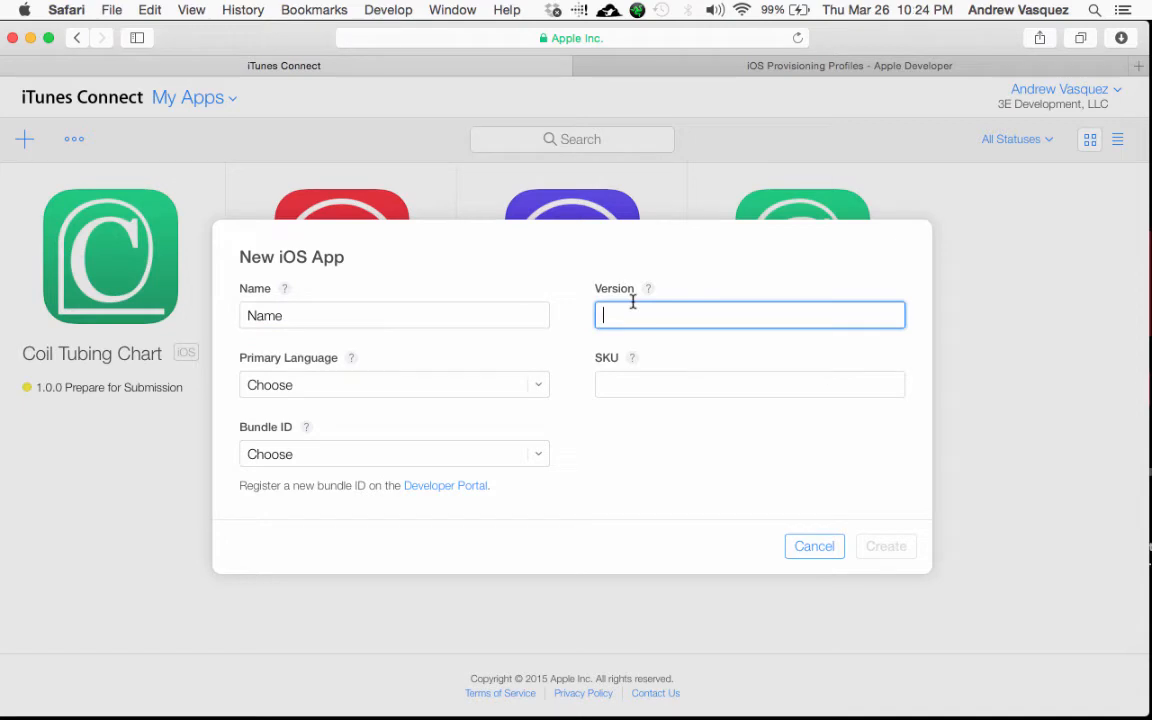
{"action": "type", "text": "1.0.0"}
{"action": "left_click", "coordinate": [540, 388]}
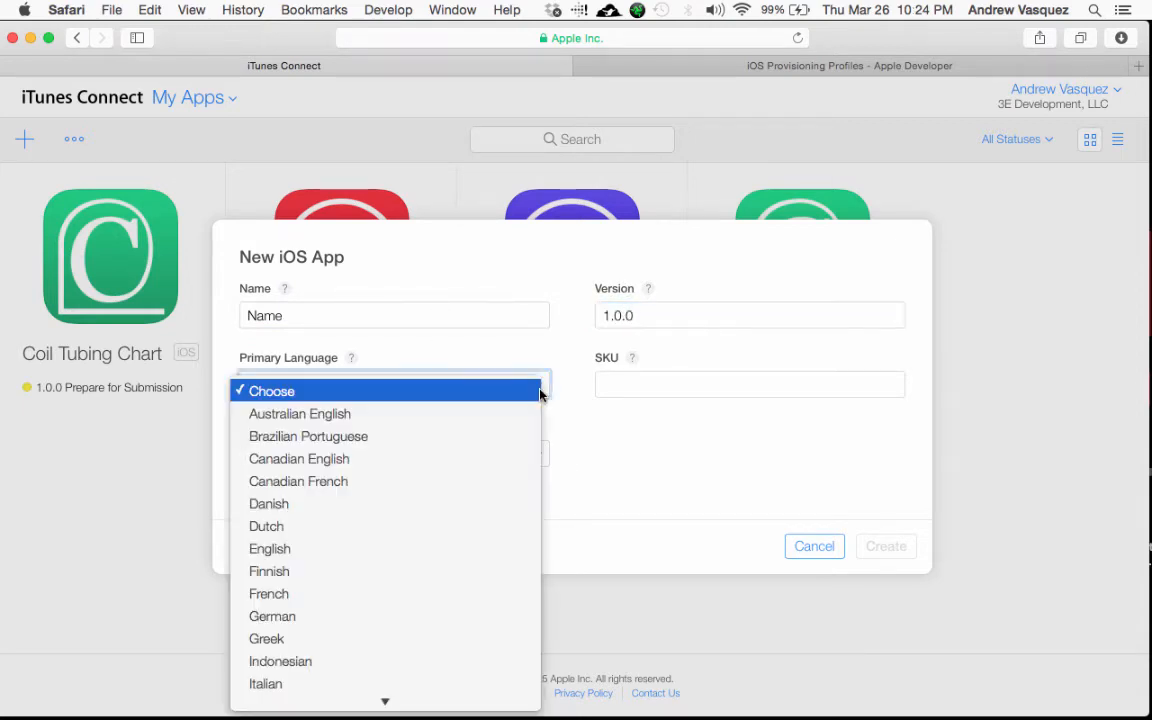
{"action": "left_click", "coordinate": [465, 551]}
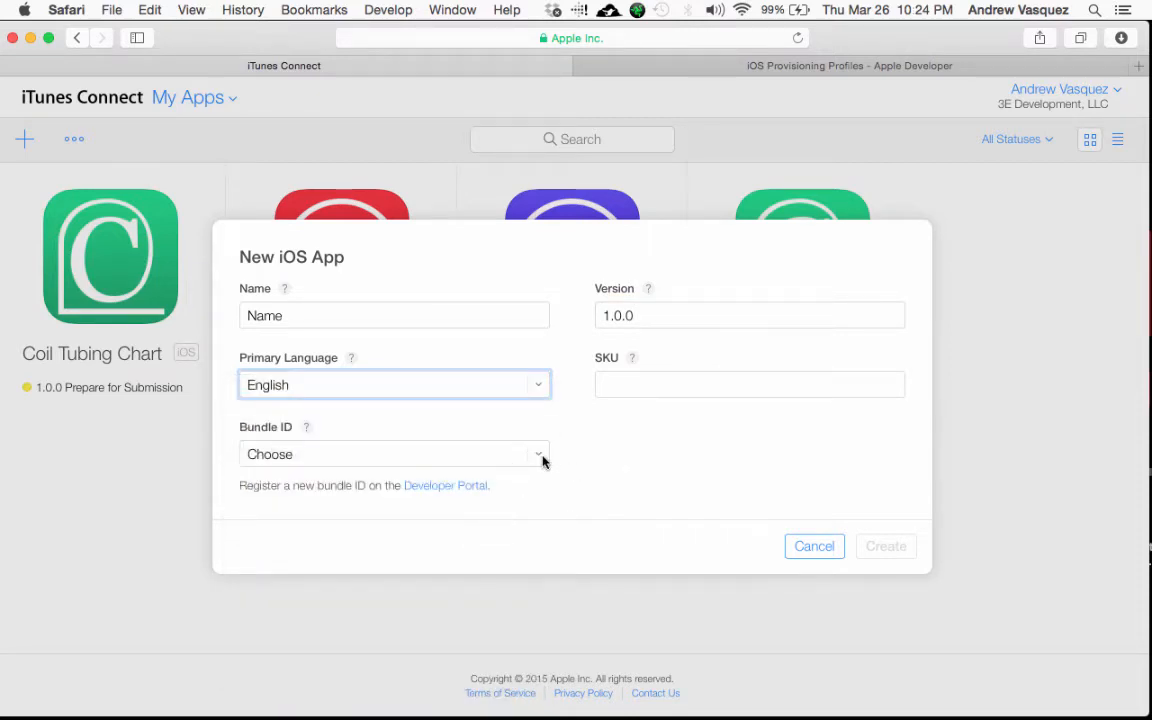
Step: Choose the My New App bundle ID, enter SKU anyIDForMyNewApp, and create the app
{"action": "left_click", "coordinate": [541, 456]}
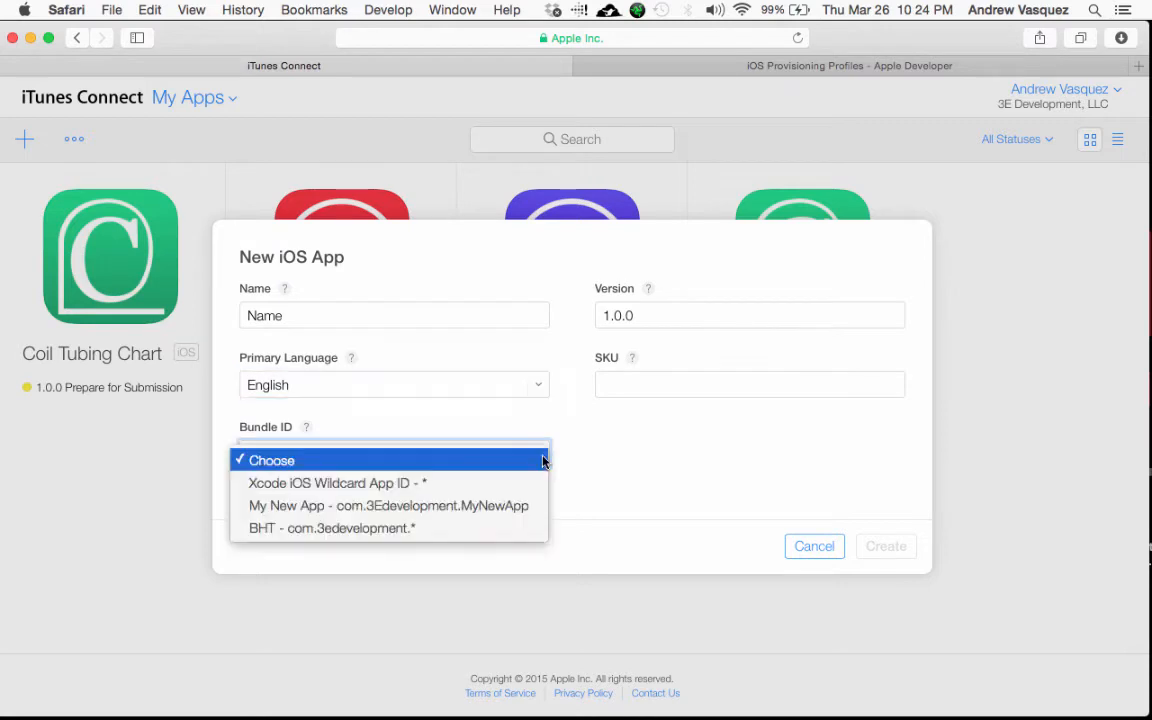
{"action": "left_click", "coordinate": [517, 506]}
{"action": "left_click", "coordinate": [615, 453]}
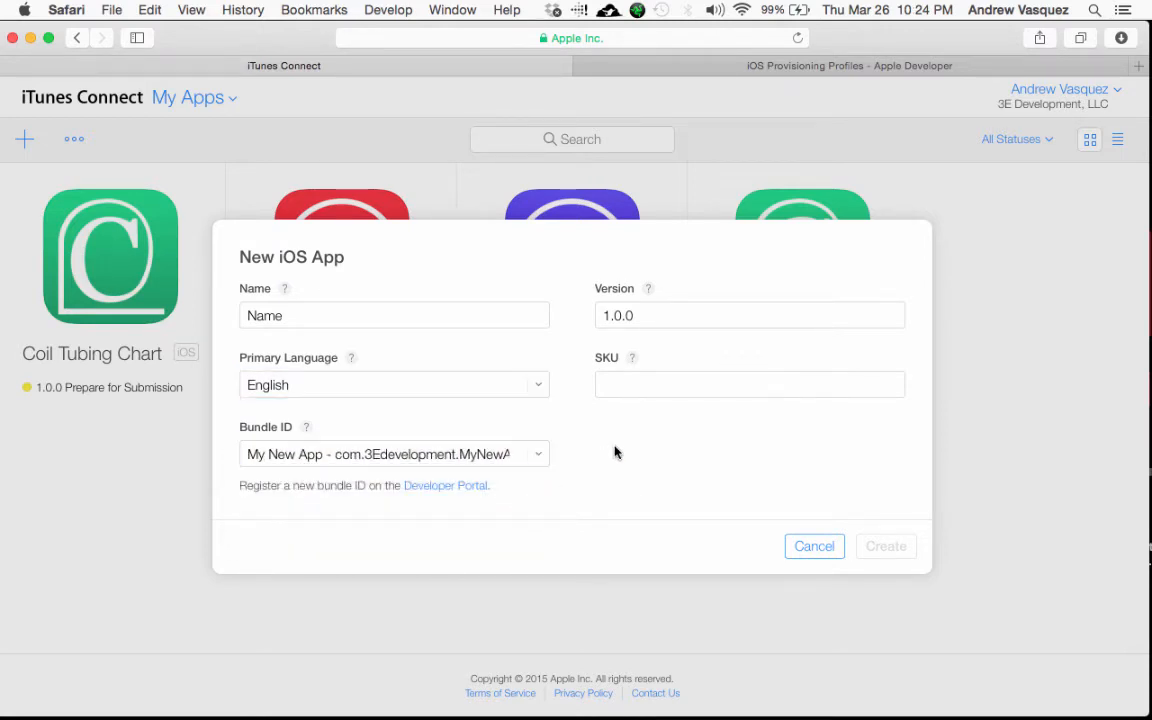
{"action": "left_click", "coordinate": [646, 389]}
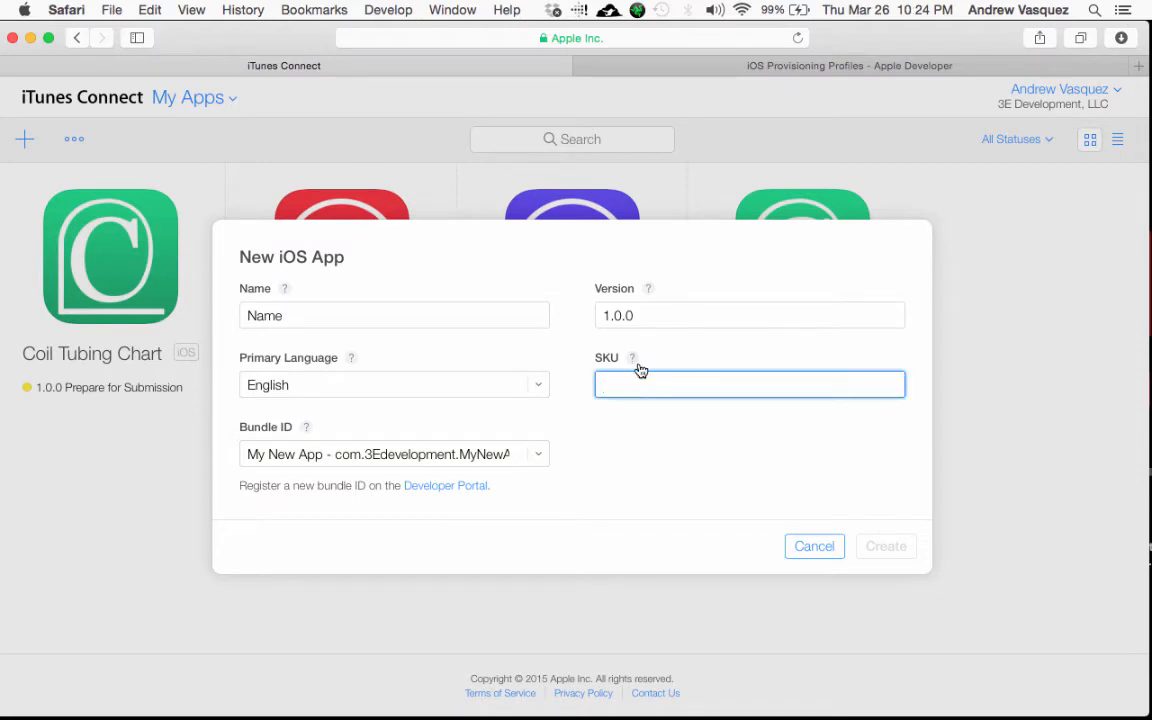
{"action": "left_click", "coordinate": [632, 359]}
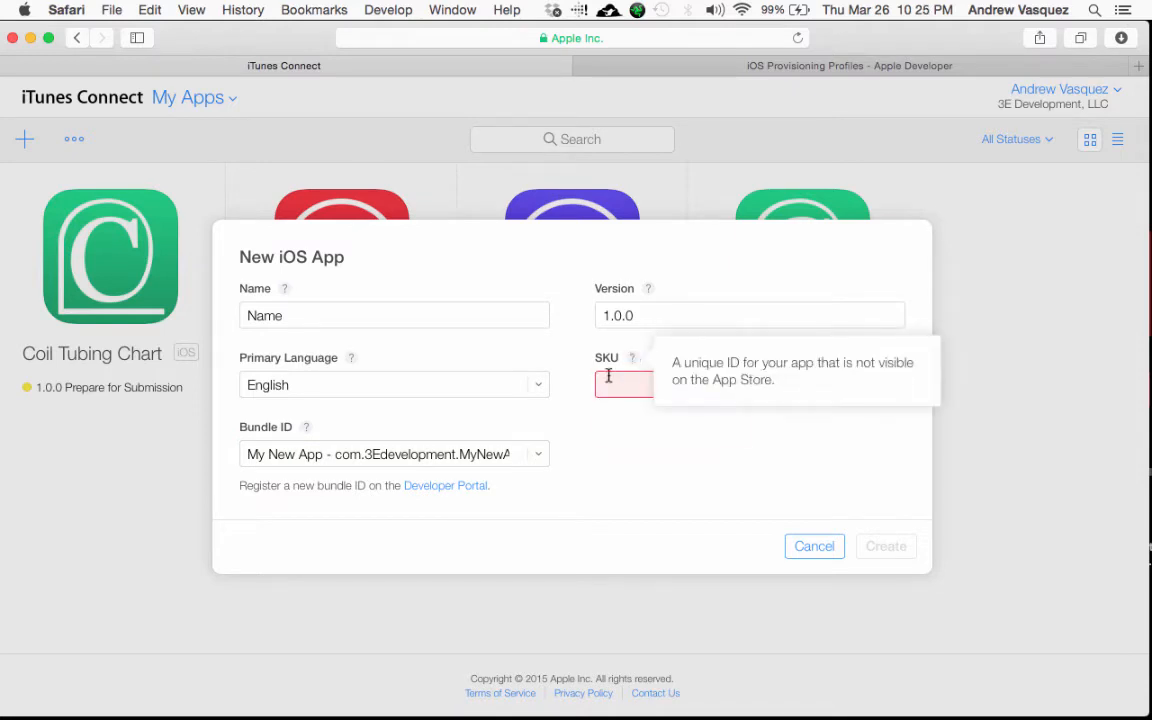
{"action": "left_click", "coordinate": [607, 383]}
{"action": "type", "text": "any"}
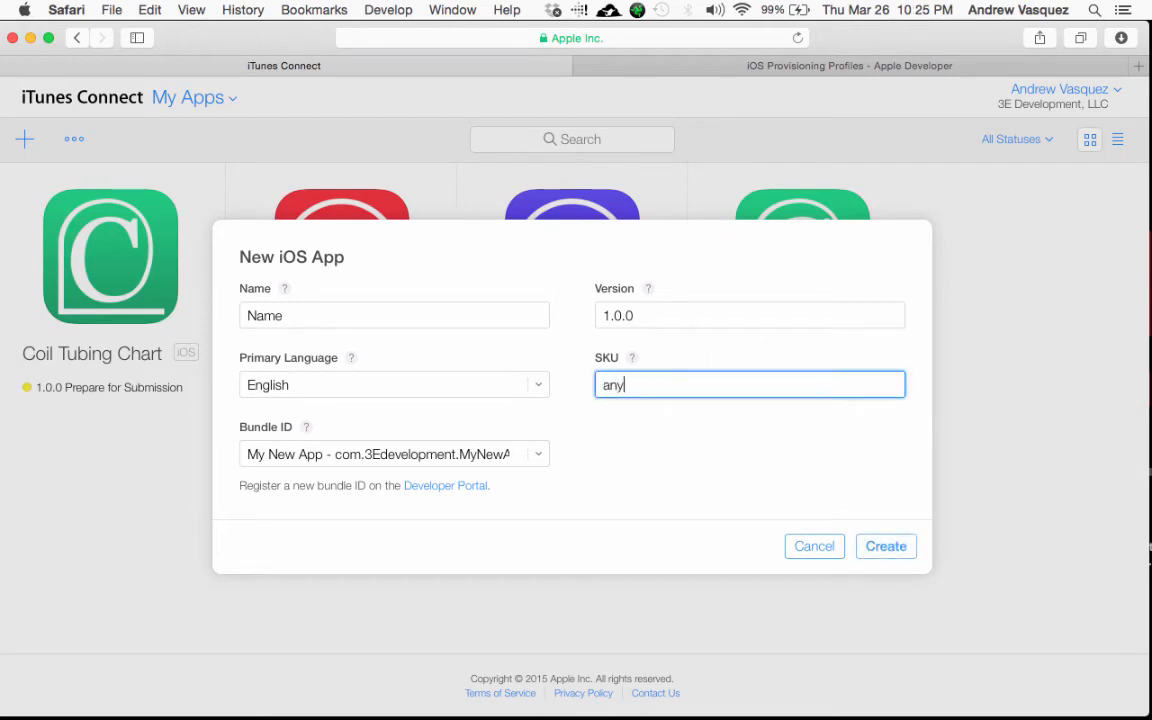
{"action": "type", "text": "IDForMyN"}
{"action": "type", "text": "ewApp"}
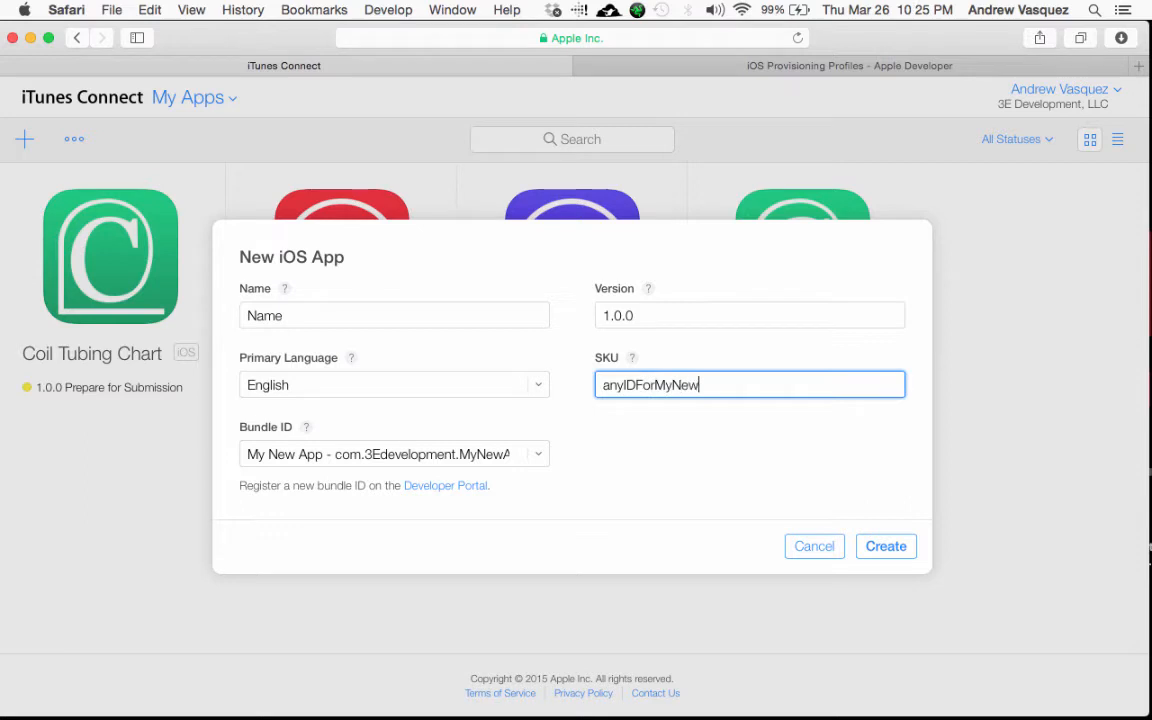
{"action": "left_click", "coordinate": [869, 547]}
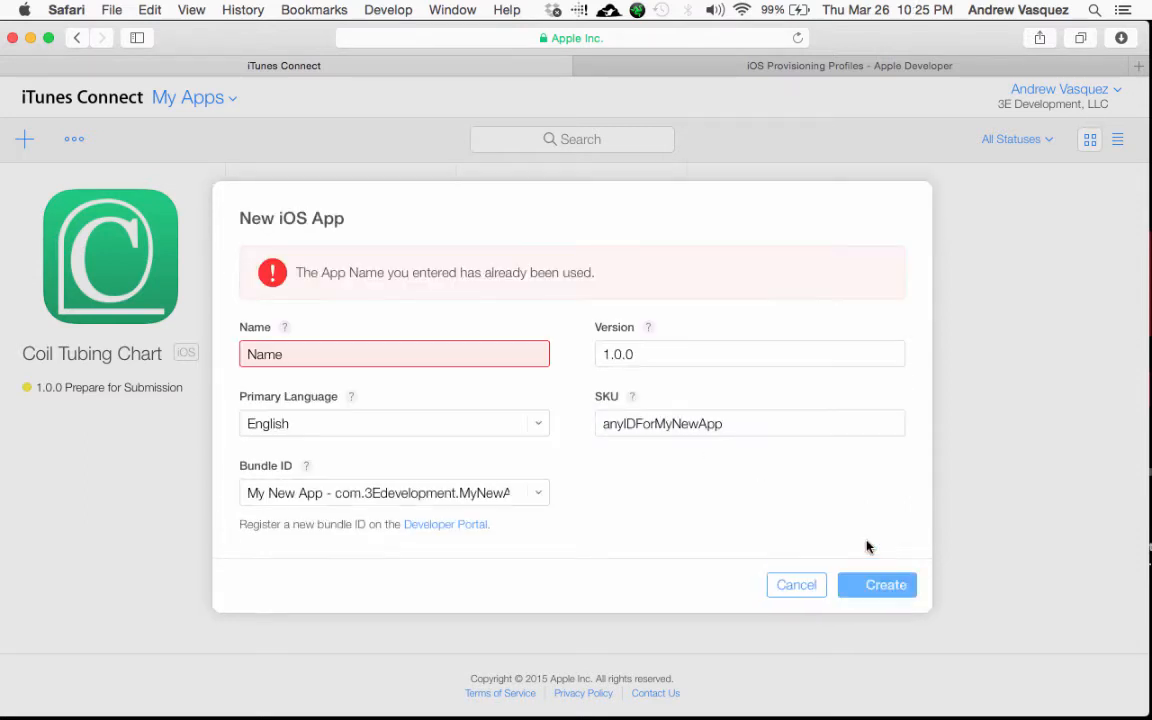
Step: Change the taken app name to uniqueName123 and create the app record
{"action": "left_click", "coordinate": [455, 352]}
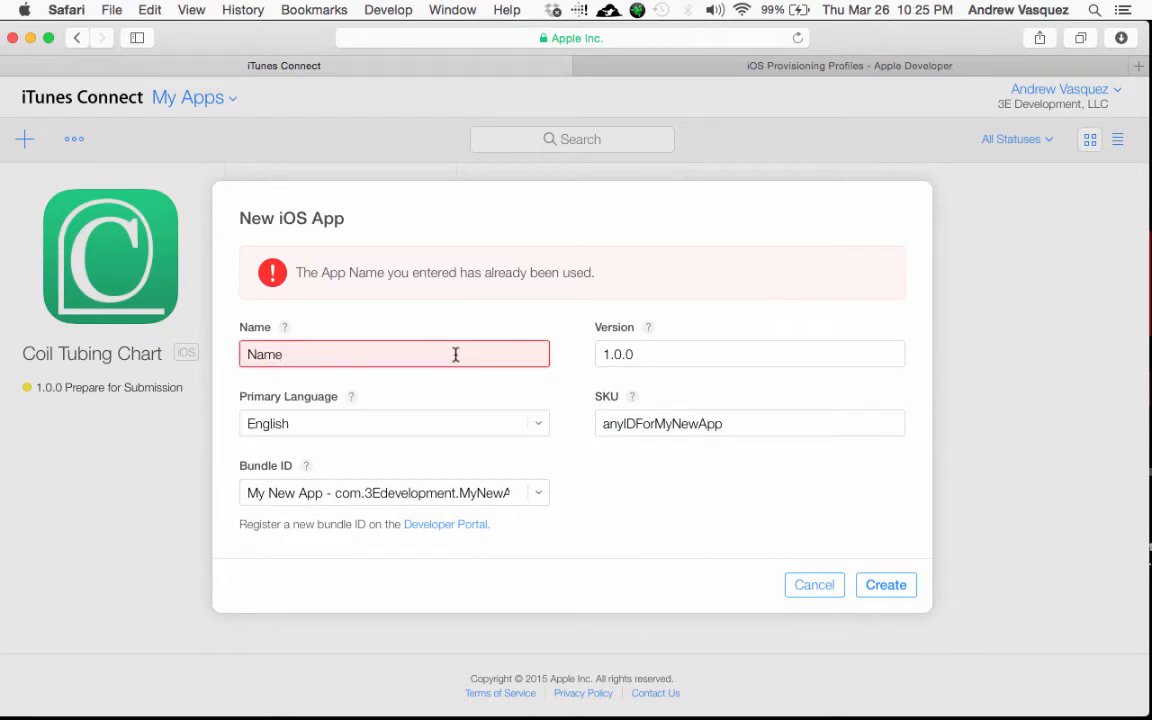
{"action": "key", "text": "Left"}
{"action": "key", "text": "Left"}
{"action": "key", "text": "Left"}
{"action": "key", "text": "Left"}
{"action": "type", "text": "unique"}
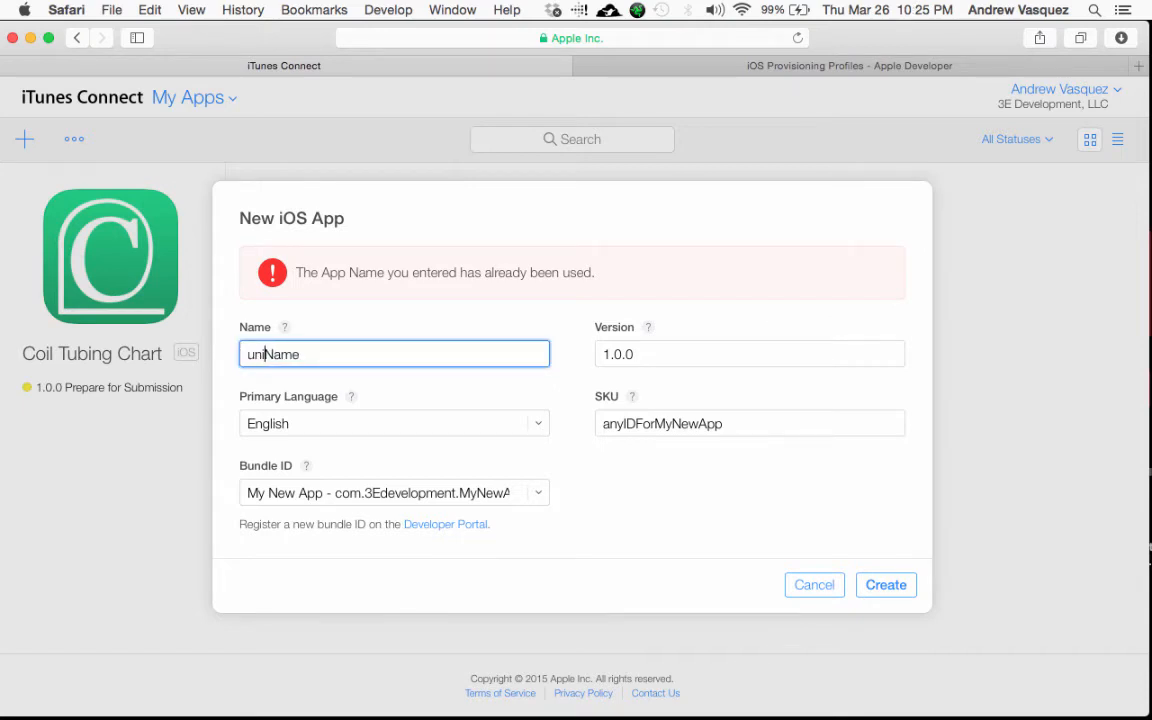
{"action": "left_click", "coordinate": [882, 586]}
{"action": "left_click", "coordinate": [446, 356]}
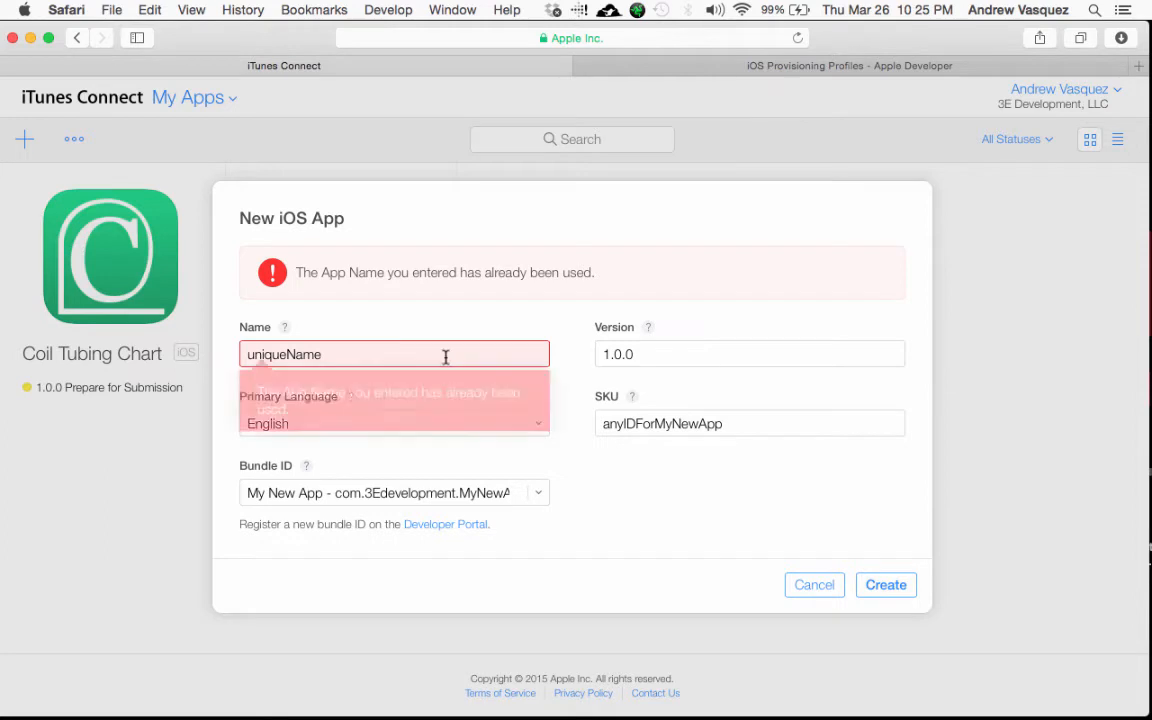
{"action": "type", "text": "123"}
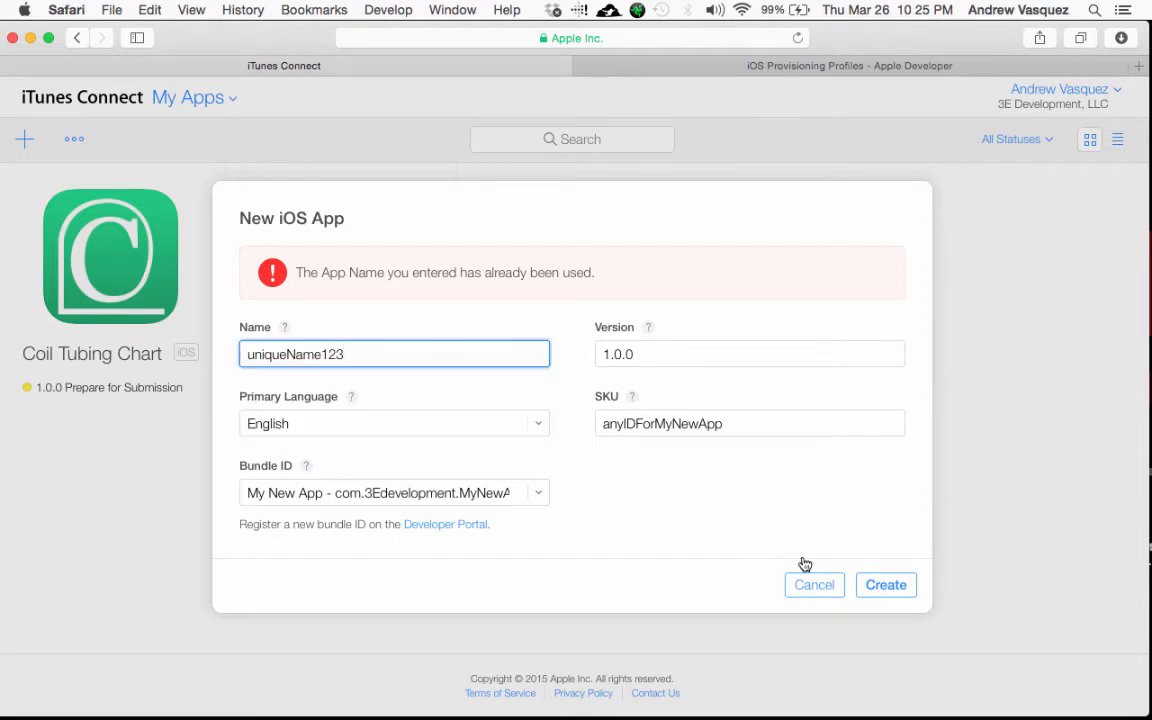
{"action": "left_click", "coordinate": [882, 586]}
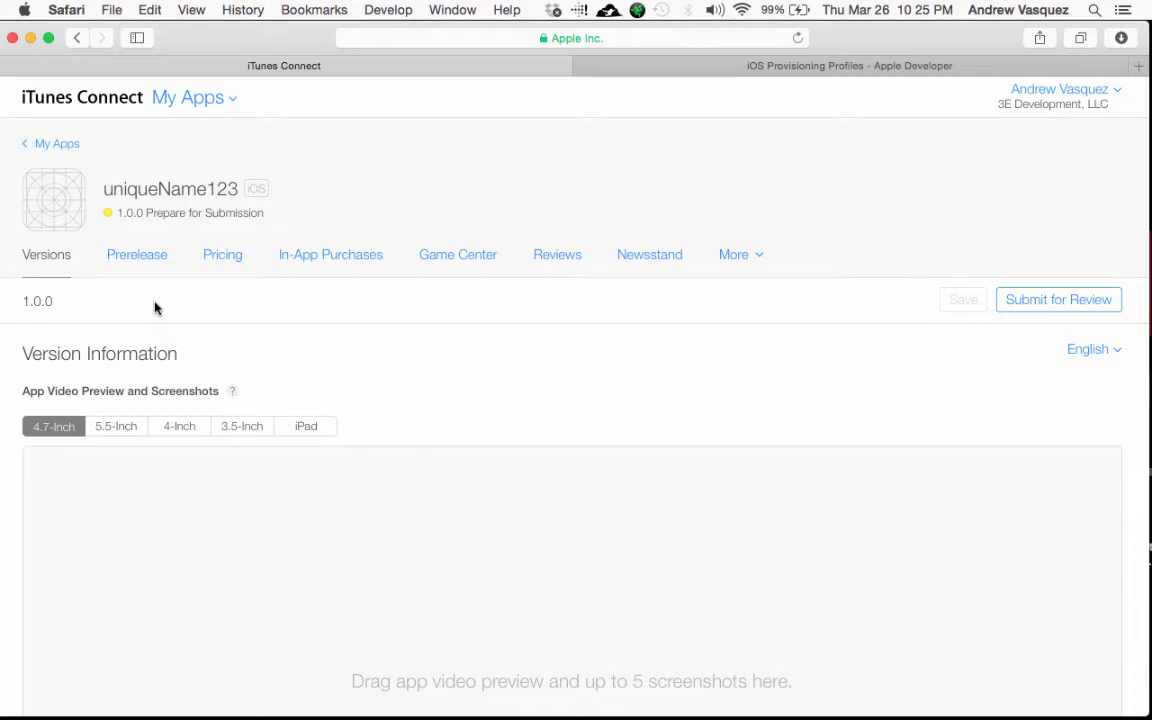
Step: Run Product > Archive on the Bottom Hole Temperature project, then select its Bundle Identifier field
{"action": "key", "text": "ctrl+Right"}
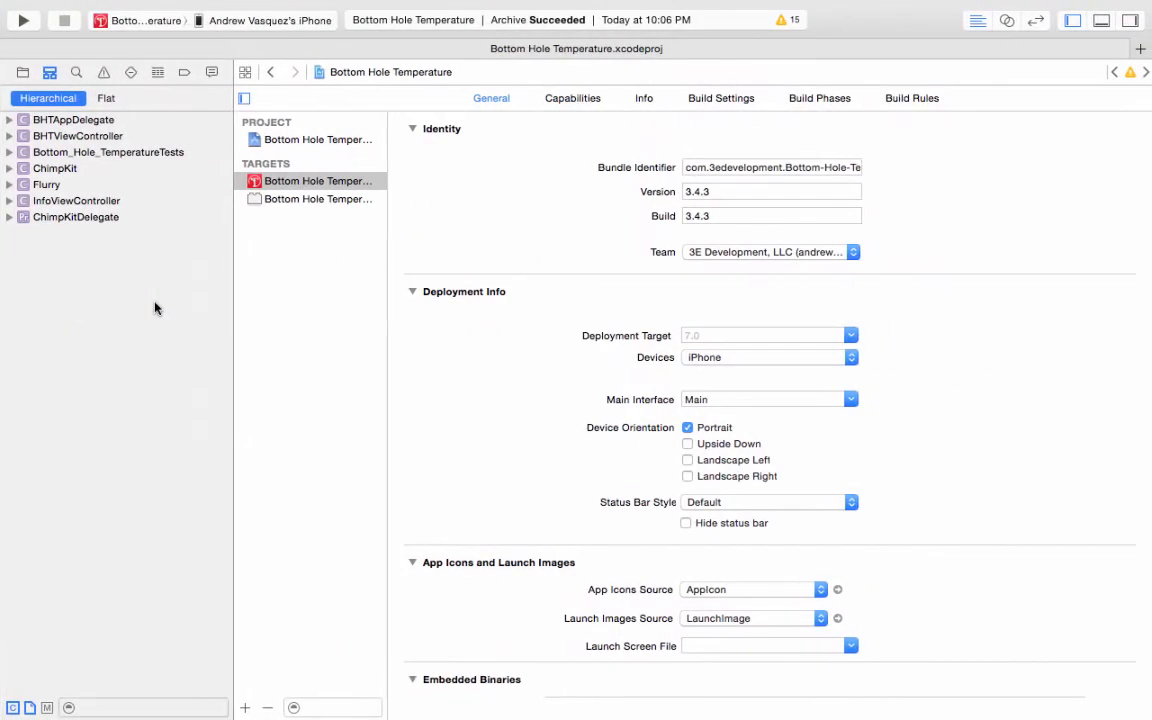
{"action": "mouse_move", "coordinate": [118, 2]}
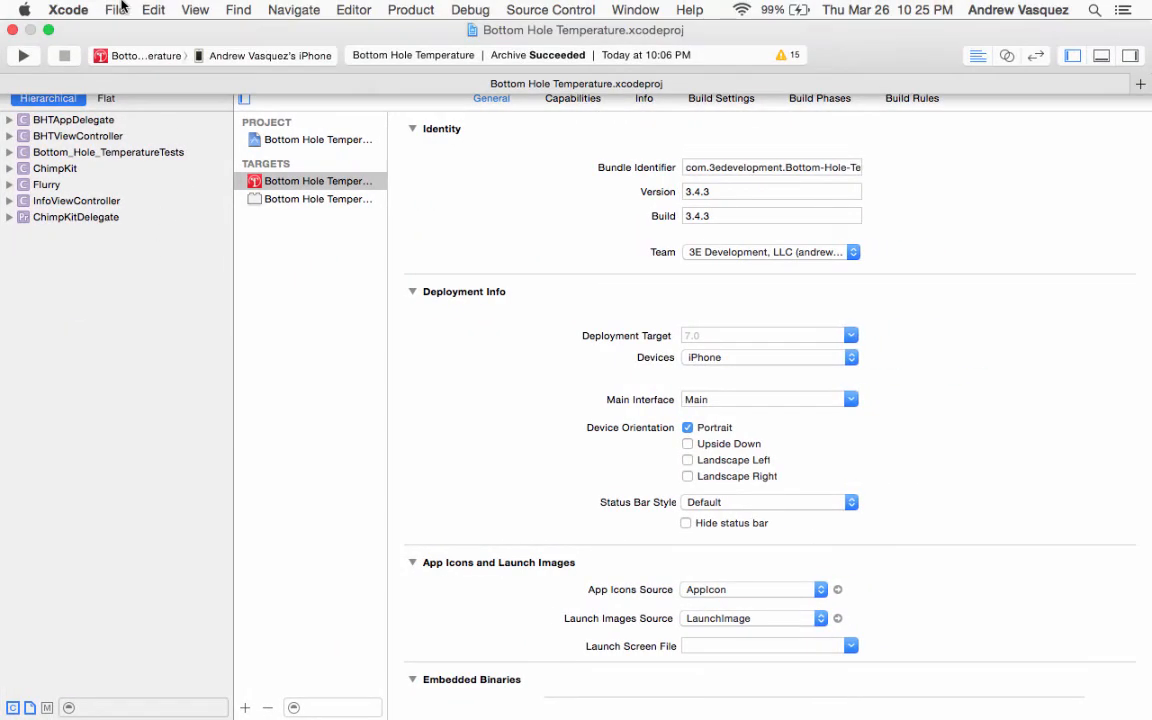
{"action": "left_click", "coordinate": [413, 14]}
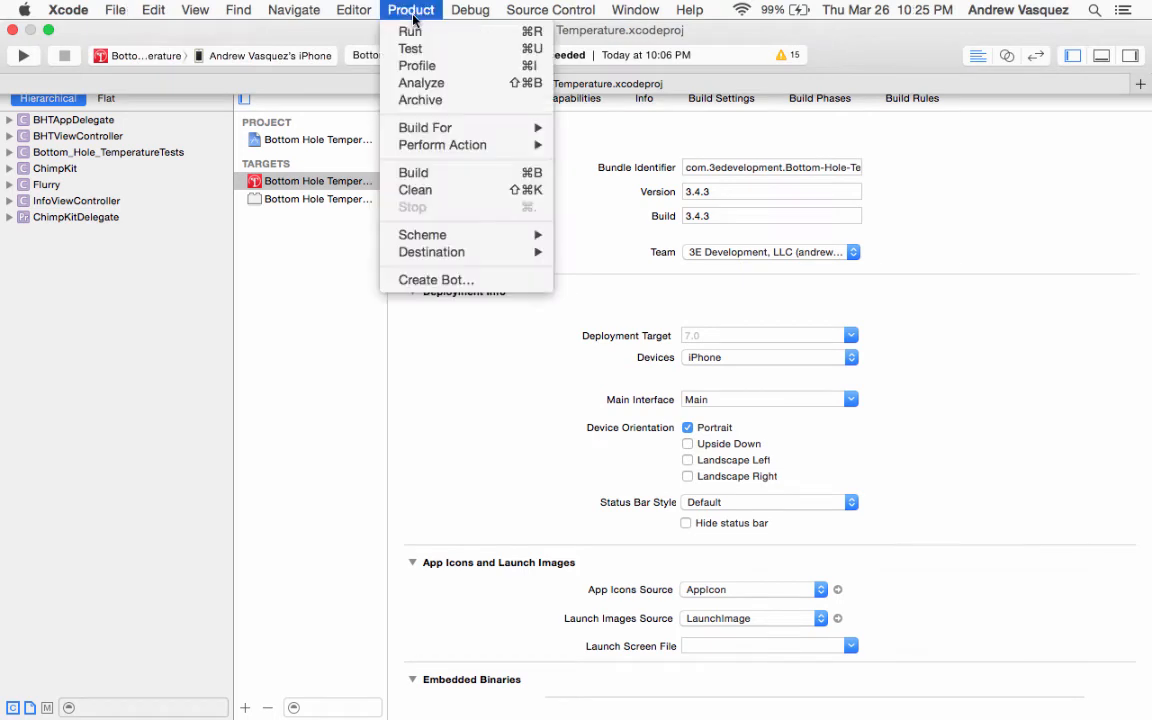
{"action": "left_click", "coordinate": [433, 99]}
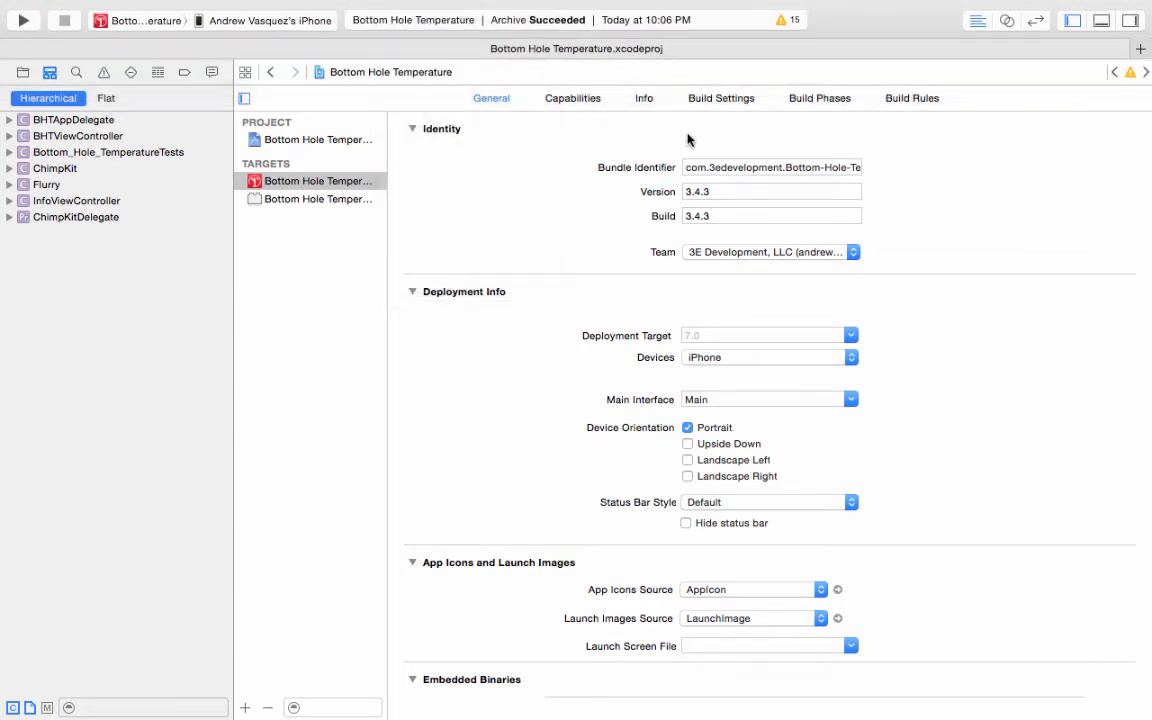
{"action": "key", "text": "ctrl+Left"}
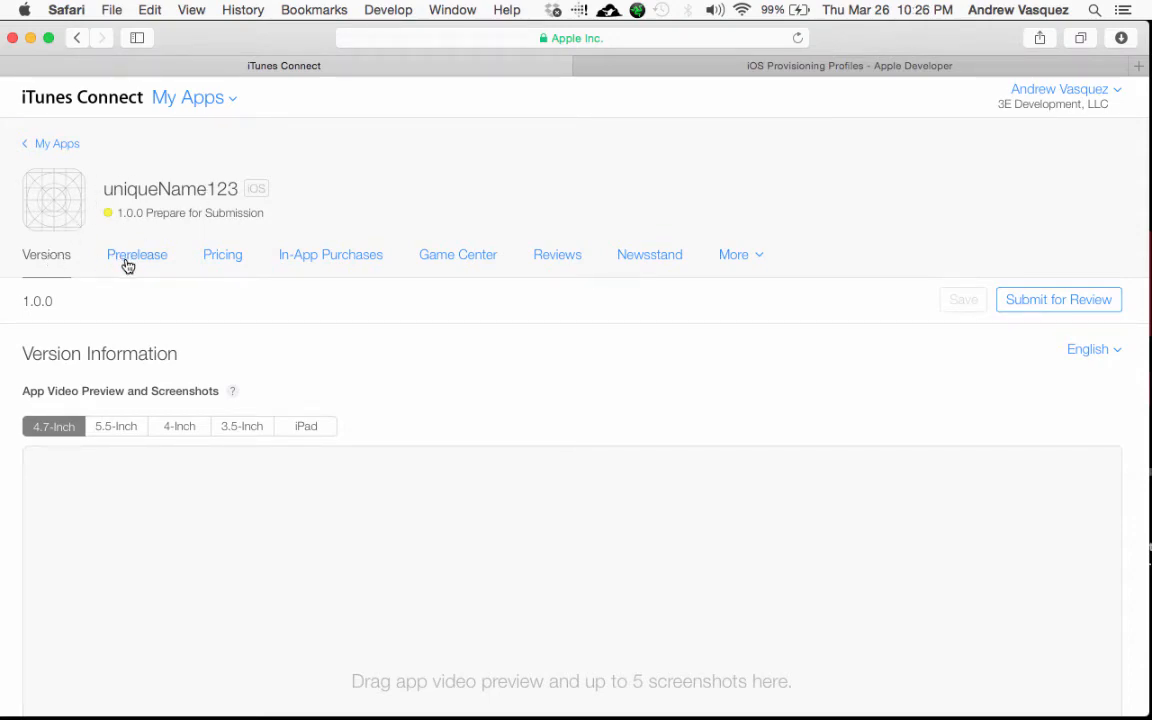
{"action": "key", "text": "ctrl+Right"}
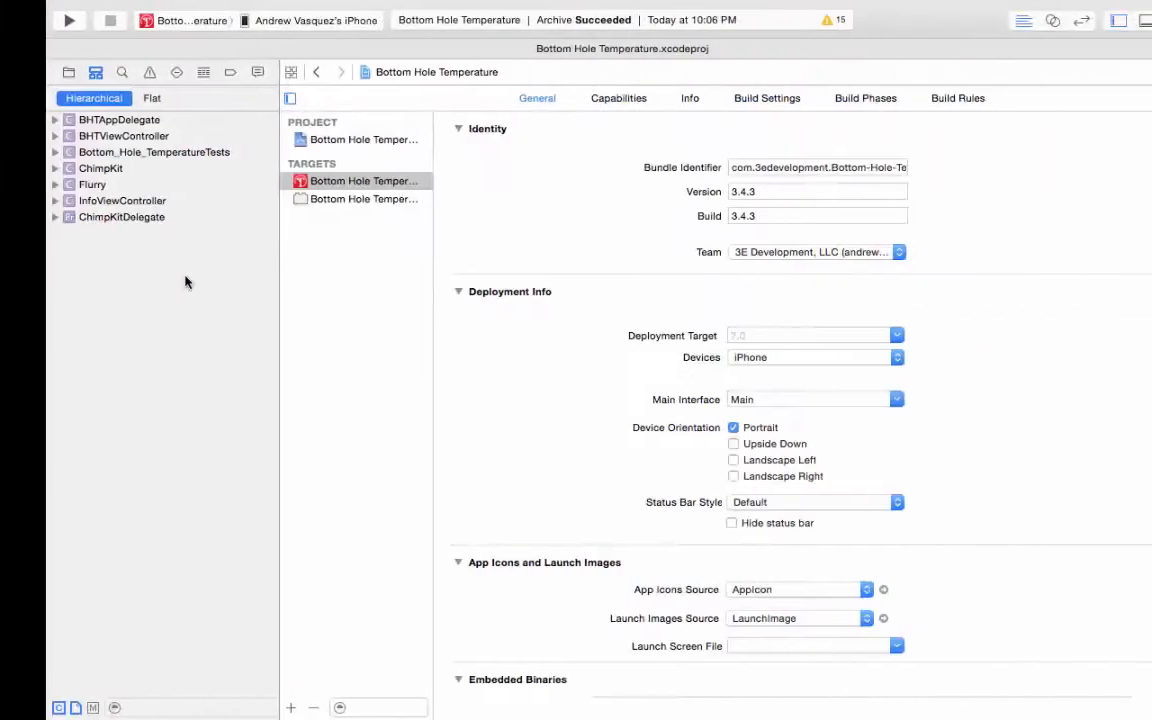
{"action": "left_click", "coordinate": [773, 170]}
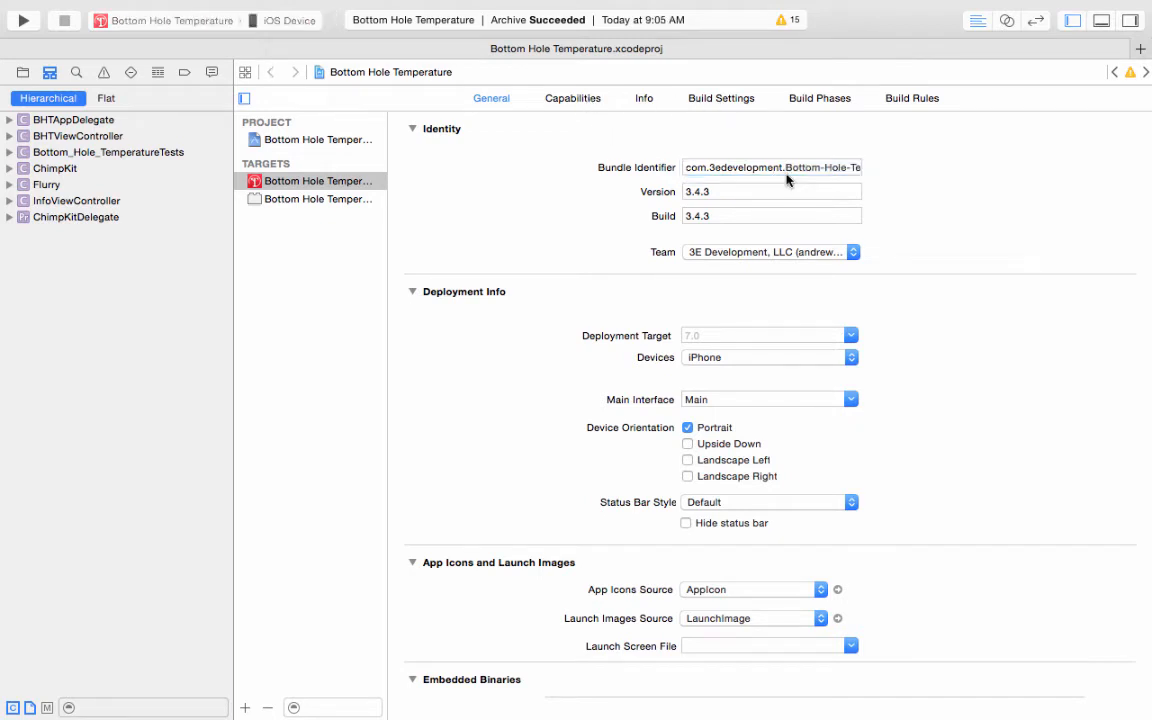
Step: Rename the app target to MyNewApp so its bundle identifier becomes com.3edevelopment.MyNewApp
{"action": "left_click", "coordinate": [298, 192]}
{"action": "left_click", "coordinate": [298, 190]}
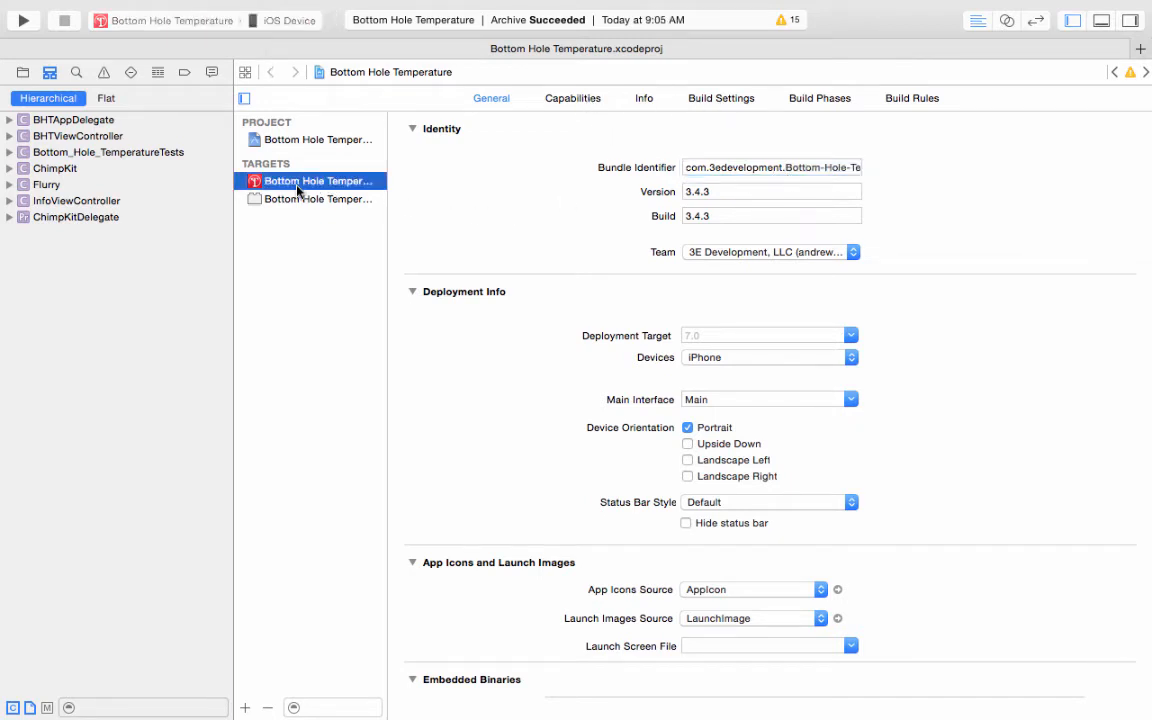
{"action": "left_click", "coordinate": [297, 190]}
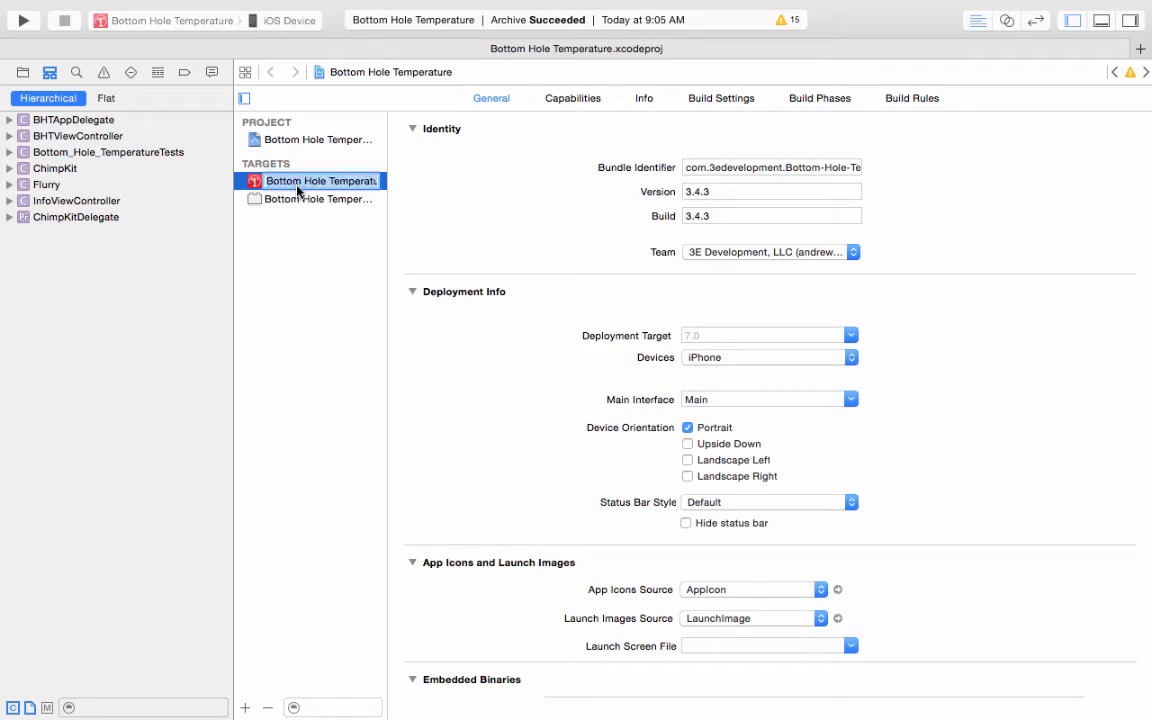
{"action": "type", "text": "MyNewApp"}
{"action": "key", "text": "Return"}
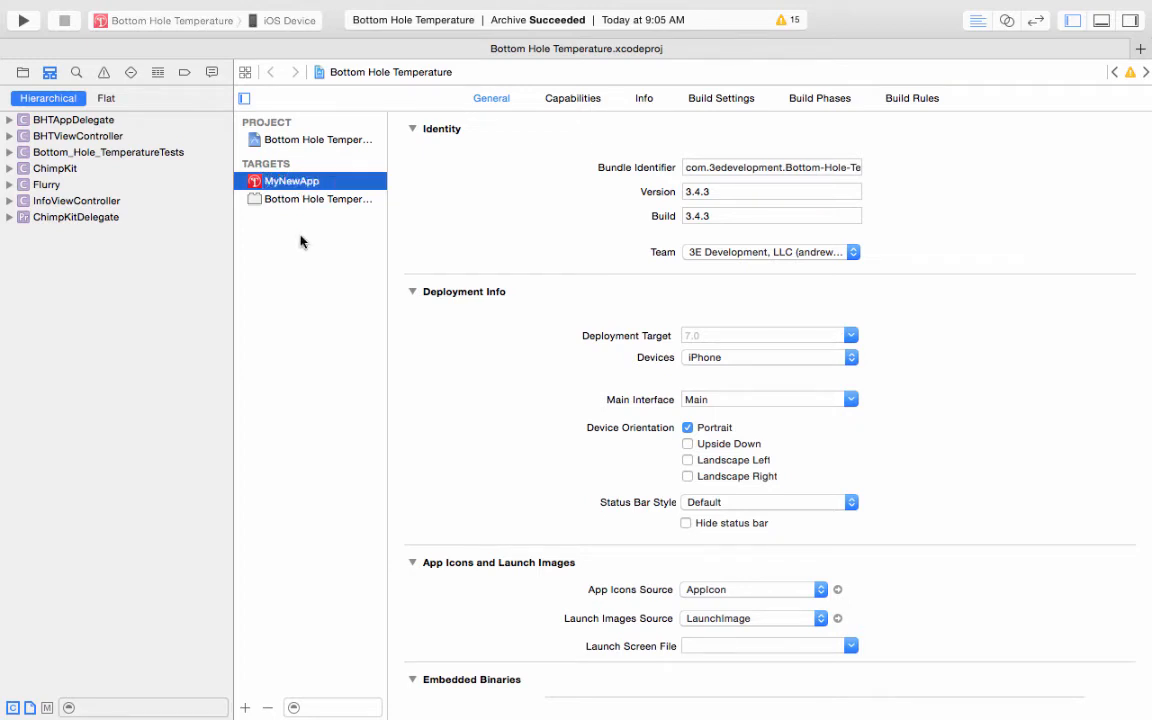
{"action": "left_click", "coordinate": [560, 100]}
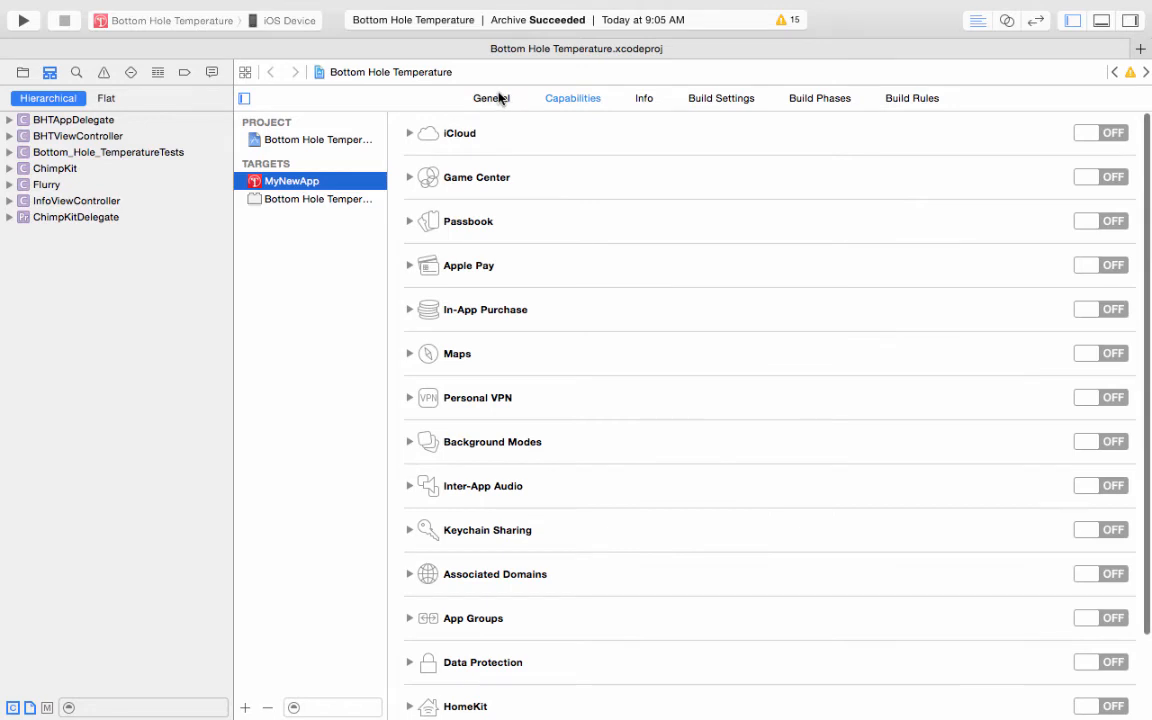
{"action": "left_click", "coordinate": [500, 98]}
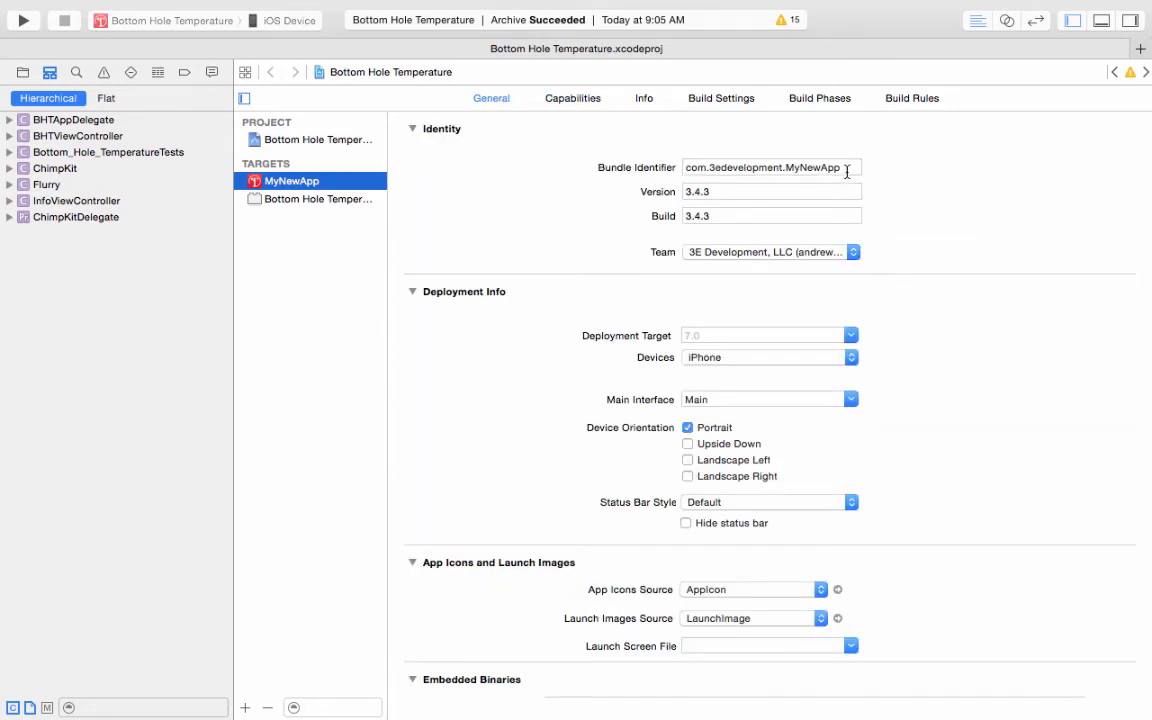
{"action": "left_click", "coordinate": [397, 7]}
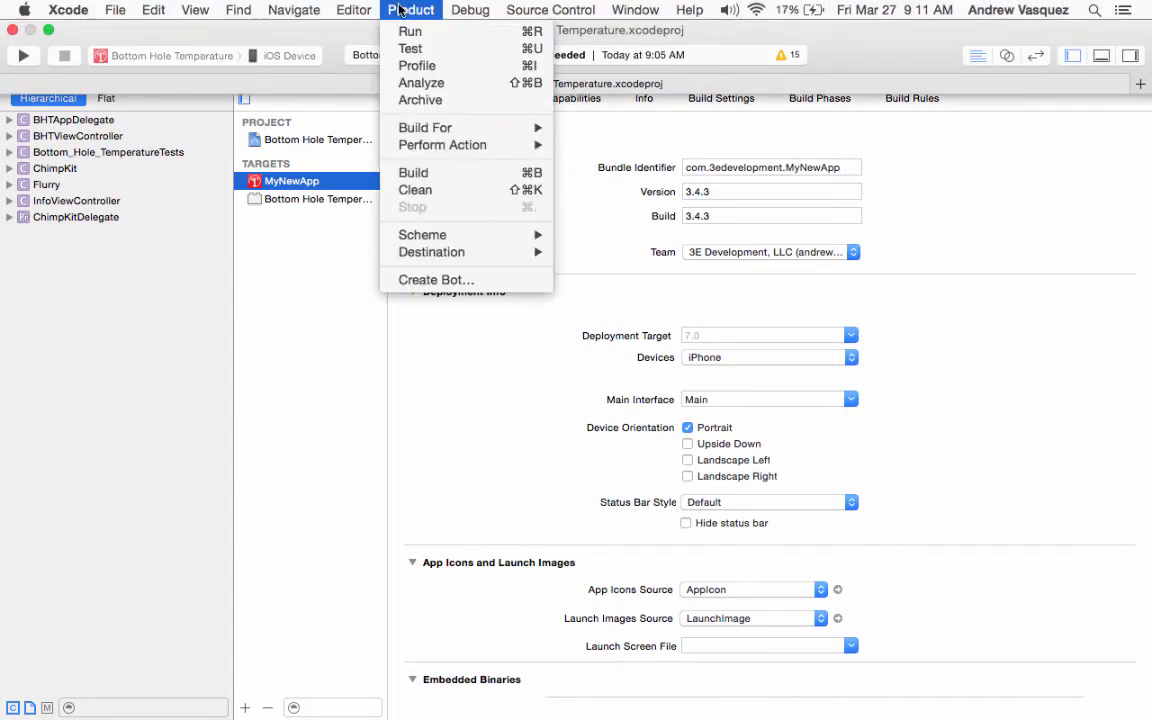
Step: Archive MyNewApp 3.4.3 and validate it for the App Store under the 3E Development team
{"action": "left_click", "coordinate": [418, 104]}
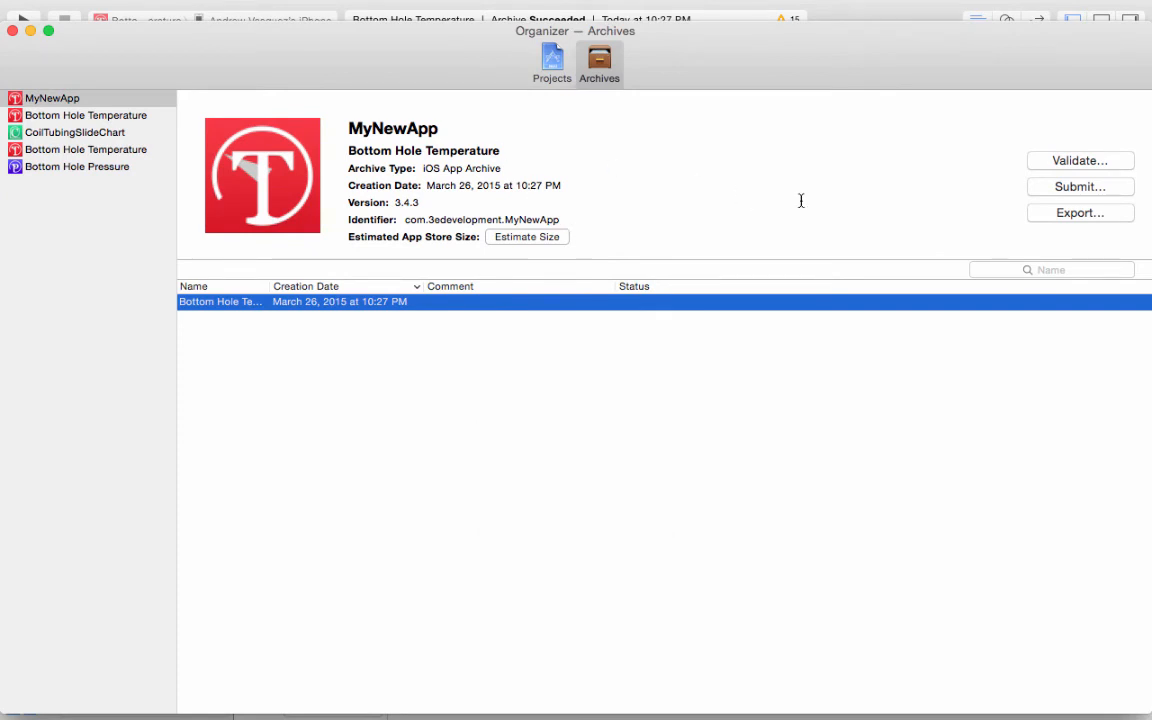
{"action": "left_click", "coordinate": [1040, 162]}
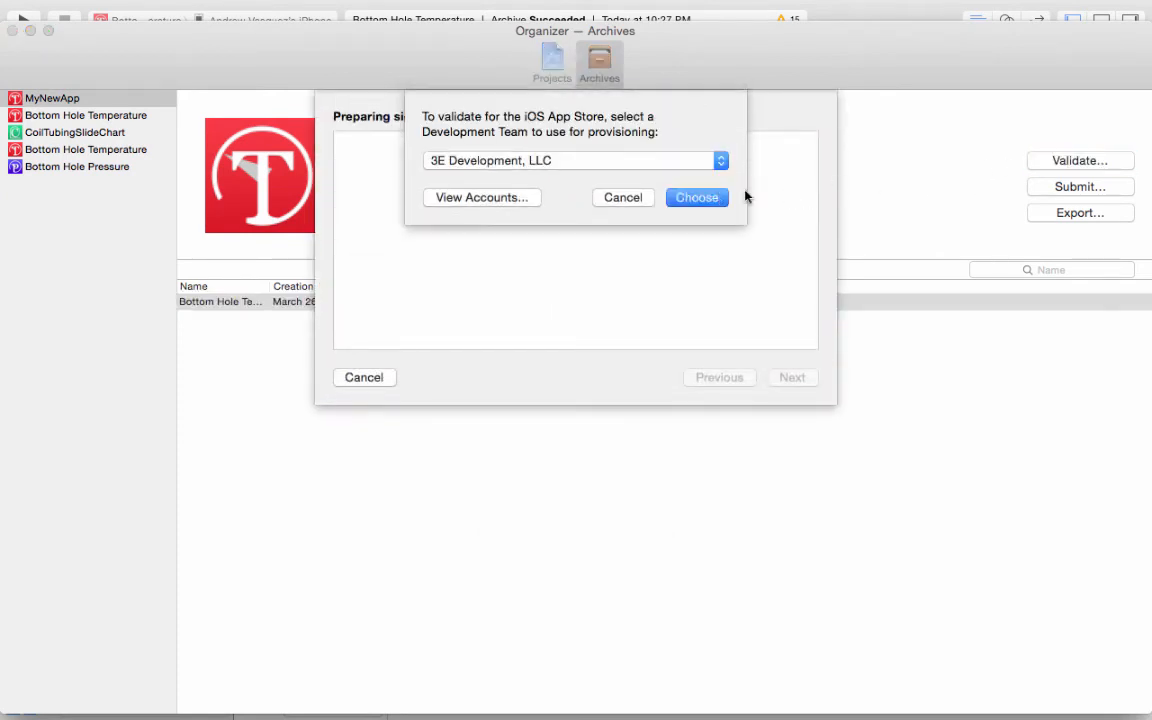
{"action": "left_click", "coordinate": [712, 197]}
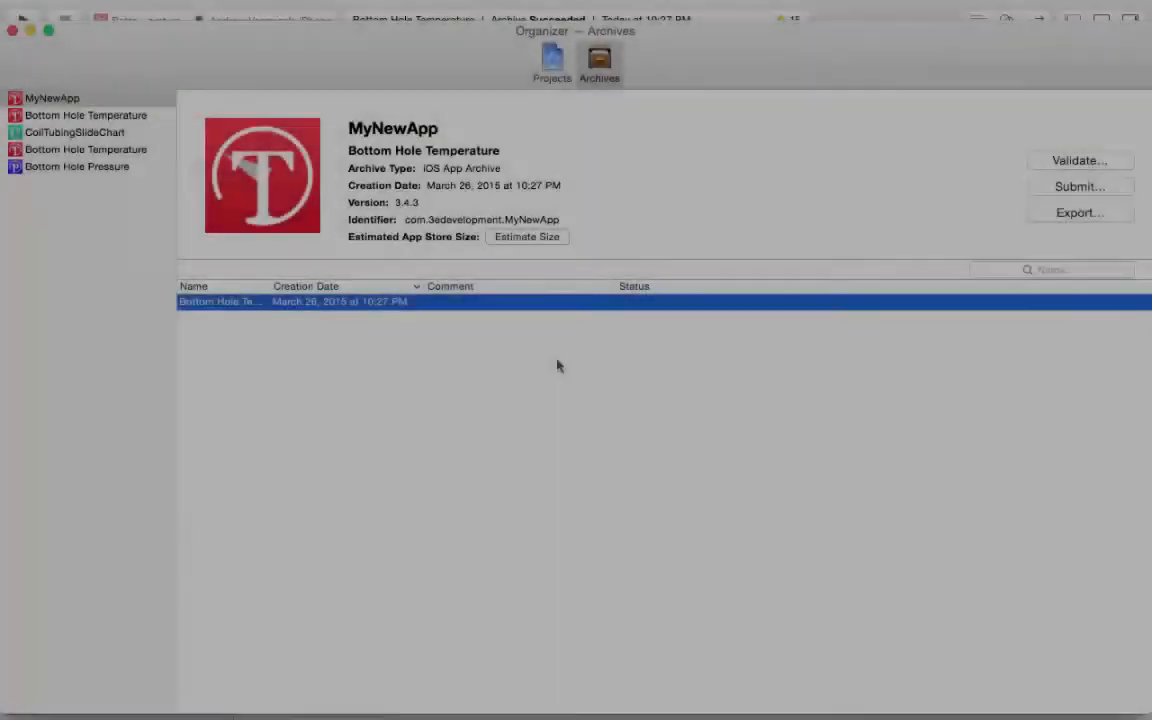
{"action": "key", "text": "ctrl+Left"}
{"action": "key", "text": "ctrl+Left"}
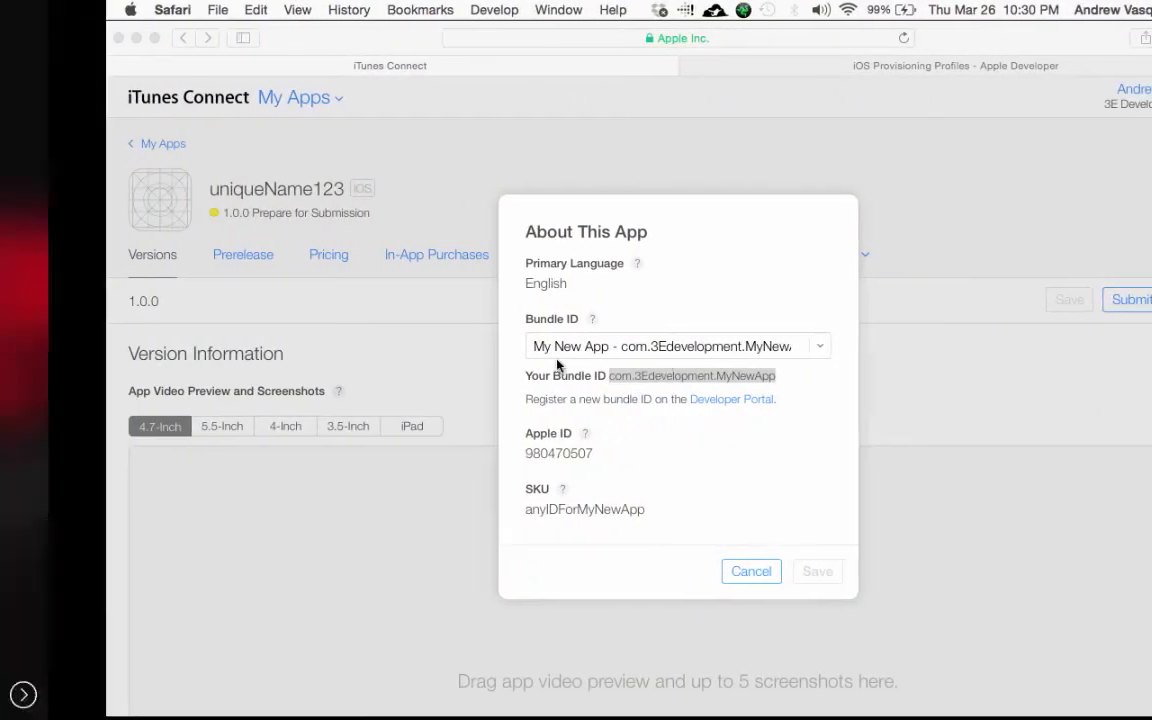
Step: Cancel uniqueName123's About This App details and open the iTunes Connect sections menu
{"action": "key", "text": "ctrl+Right"}
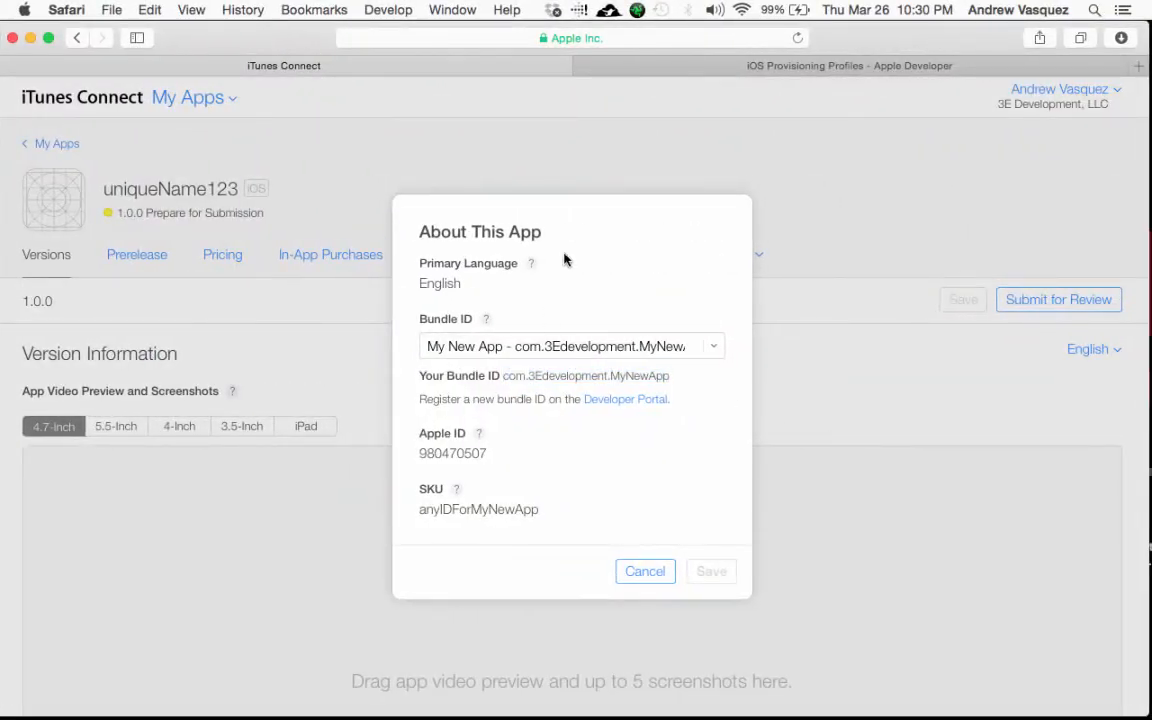
{"action": "left_click", "coordinate": [644, 572]}
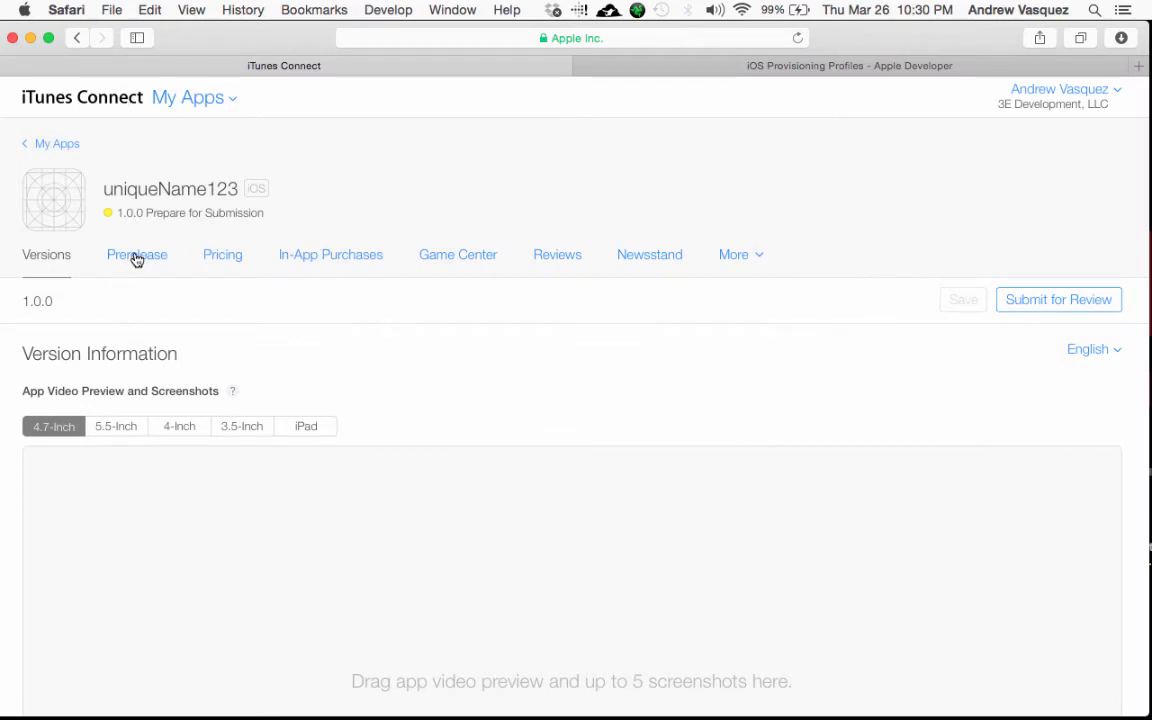
{"action": "left_click", "coordinate": [200, 106]}
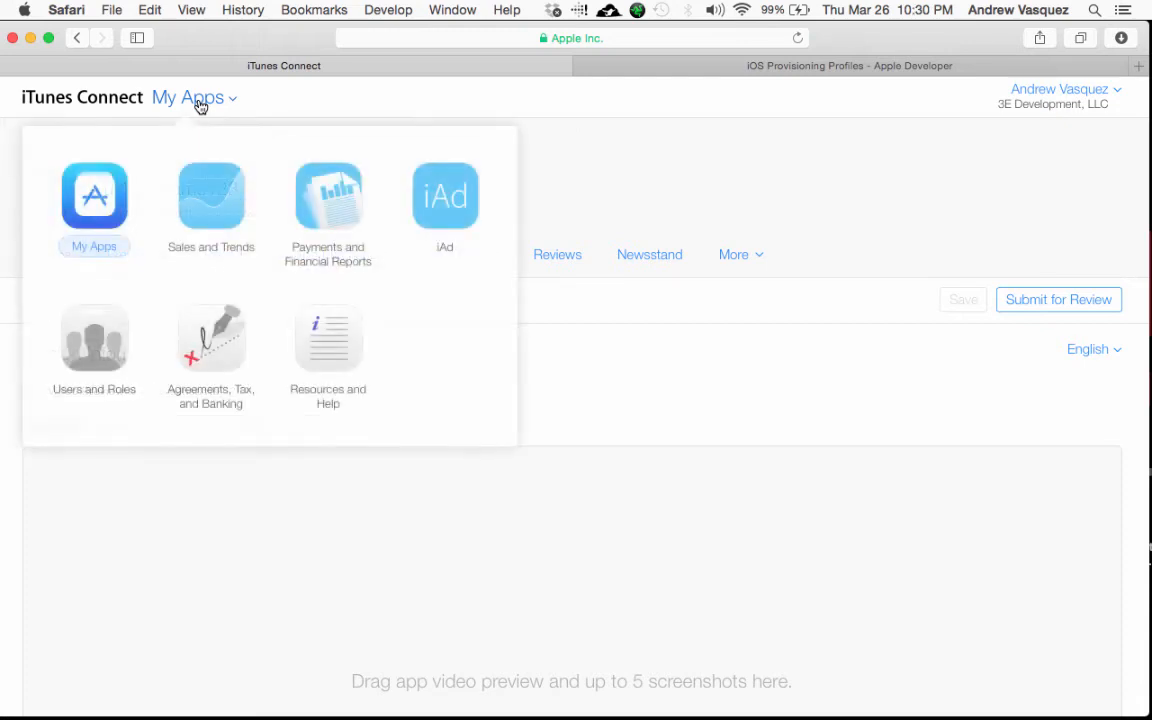
Step: Browse Coil Tubing Chart's prerelease builds, then view its two internal testers on build 1.0.1
{"action": "left_click", "coordinate": [88, 185]}
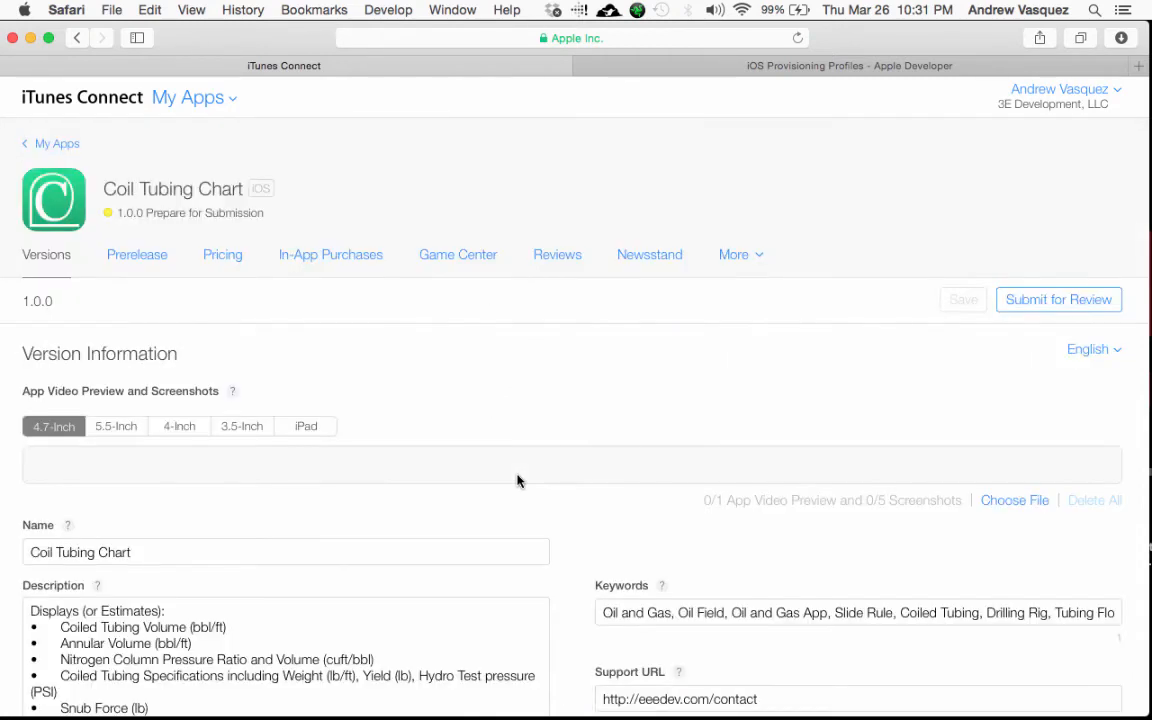
{"action": "left_click", "coordinate": [149, 259]}
{"action": "scroll", "coordinate": [327, 369], "scroll_direction": "down", "scroll_amount": 3}
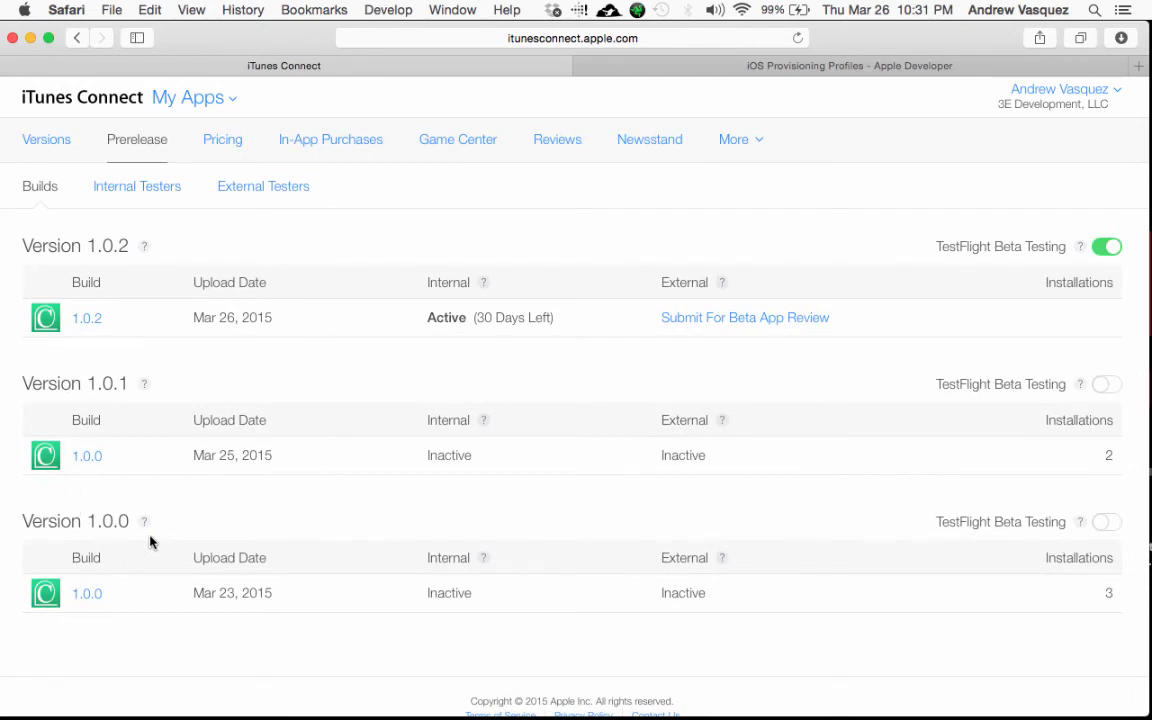
{"action": "scroll", "coordinate": [193, 445], "scroll_direction": "up", "scroll_amount": 2}
{"action": "scroll", "coordinate": [194, 453], "scroll_direction": "down", "scroll_amount": 3}
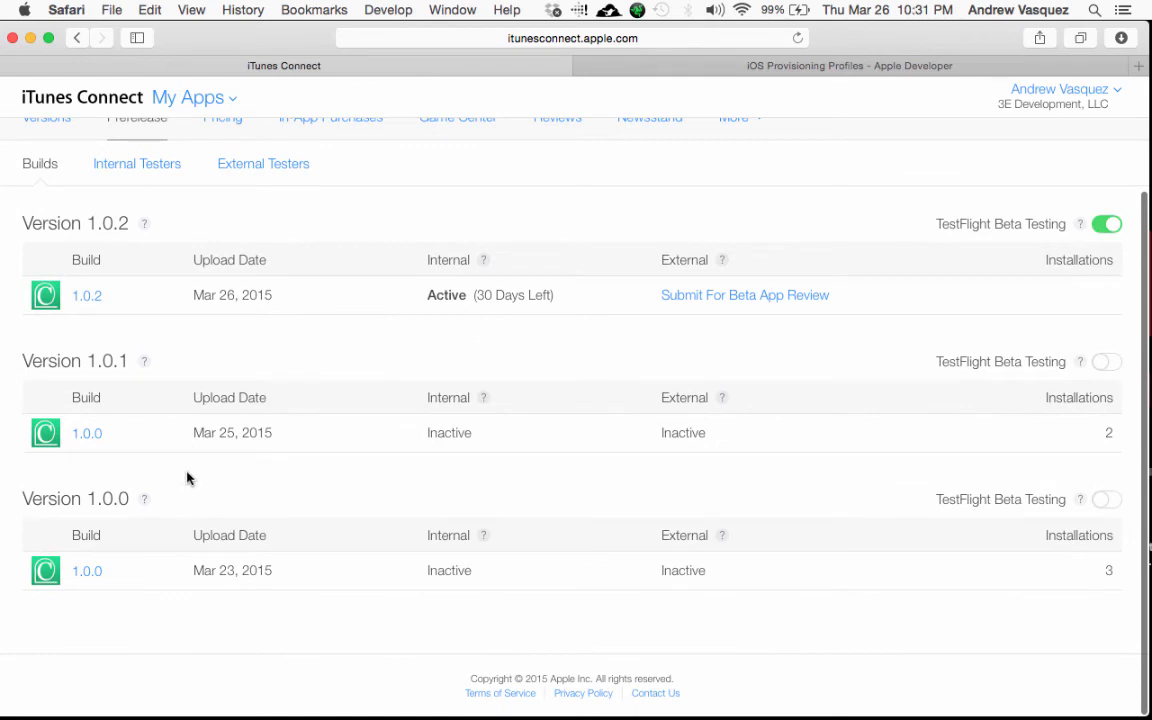
{"action": "scroll", "coordinate": [186, 476], "scroll_direction": "up", "scroll_amount": 3}
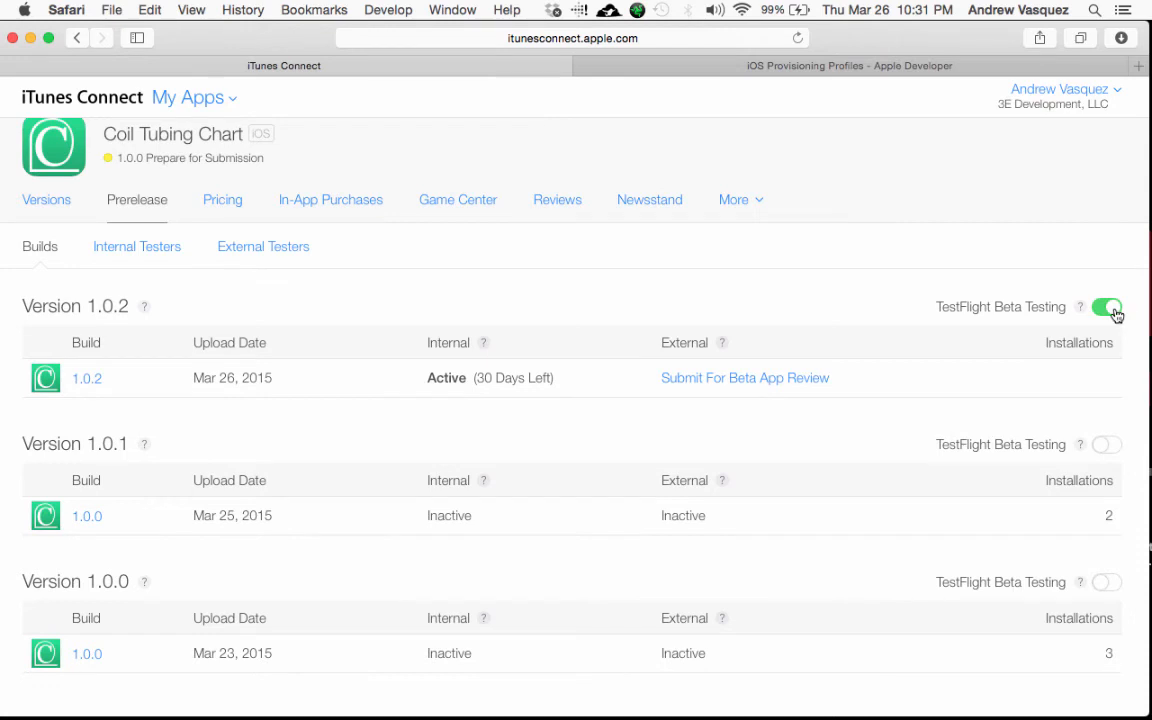
{"action": "left_click", "coordinate": [145, 250]}
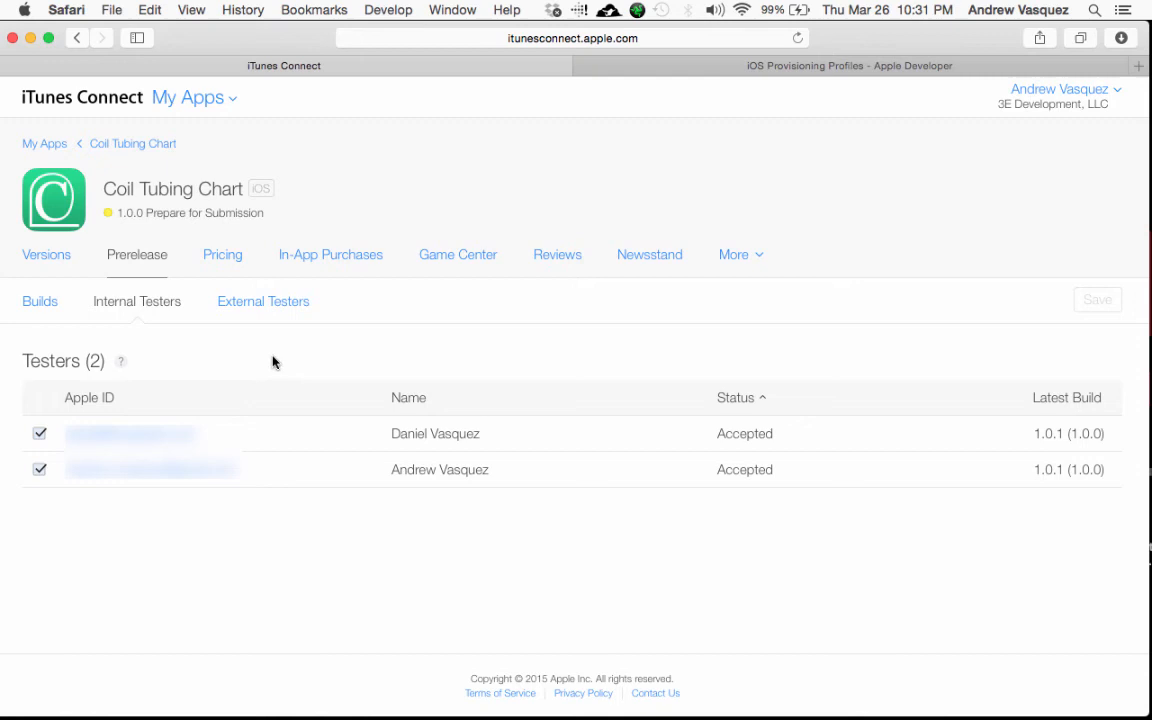
Step: Review the three external testers, then submit Coil Tubing Chart build 1.0.2 for beta app review
{"action": "left_click", "coordinate": [252, 305]}
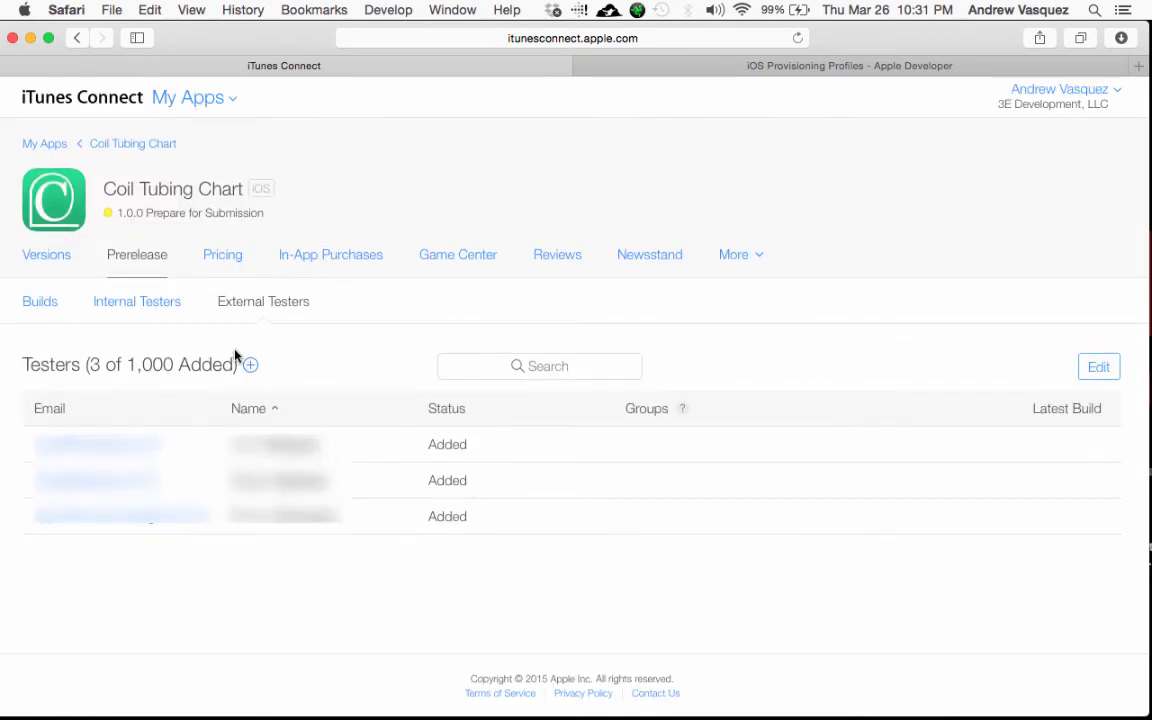
{"action": "left_click", "coordinate": [42, 302]}
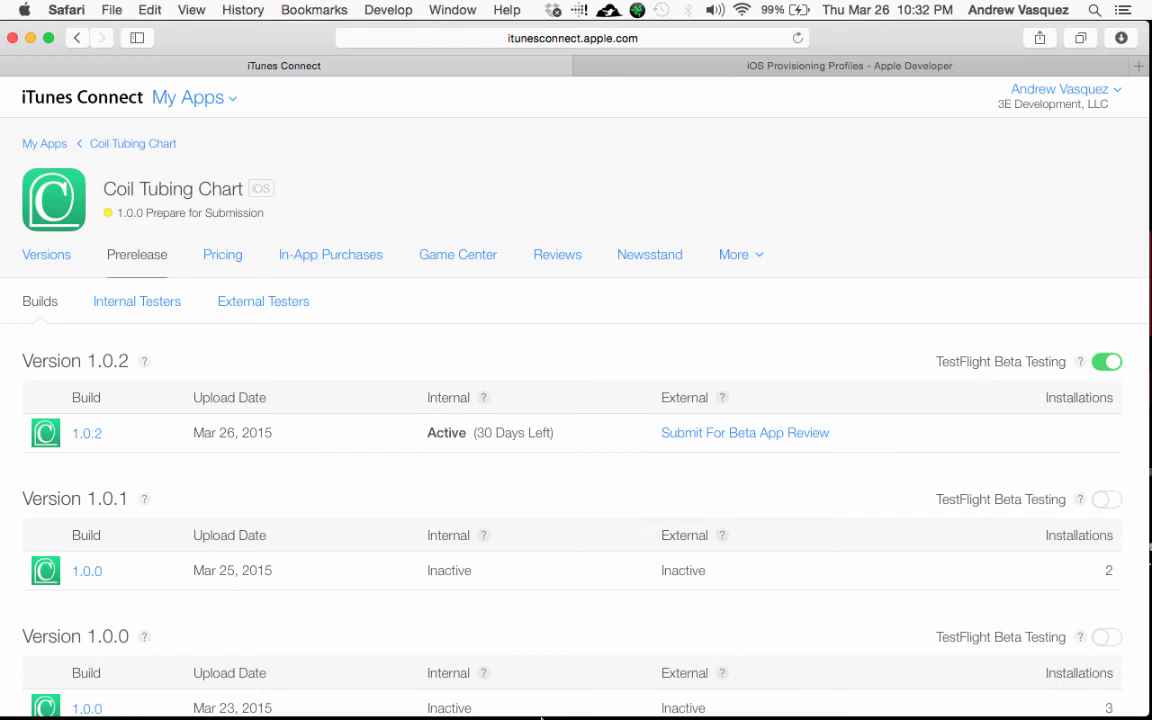
{"action": "mouse_move", "coordinate": [545, 715]}
{"action": "left_click", "coordinate": [767, 436]}
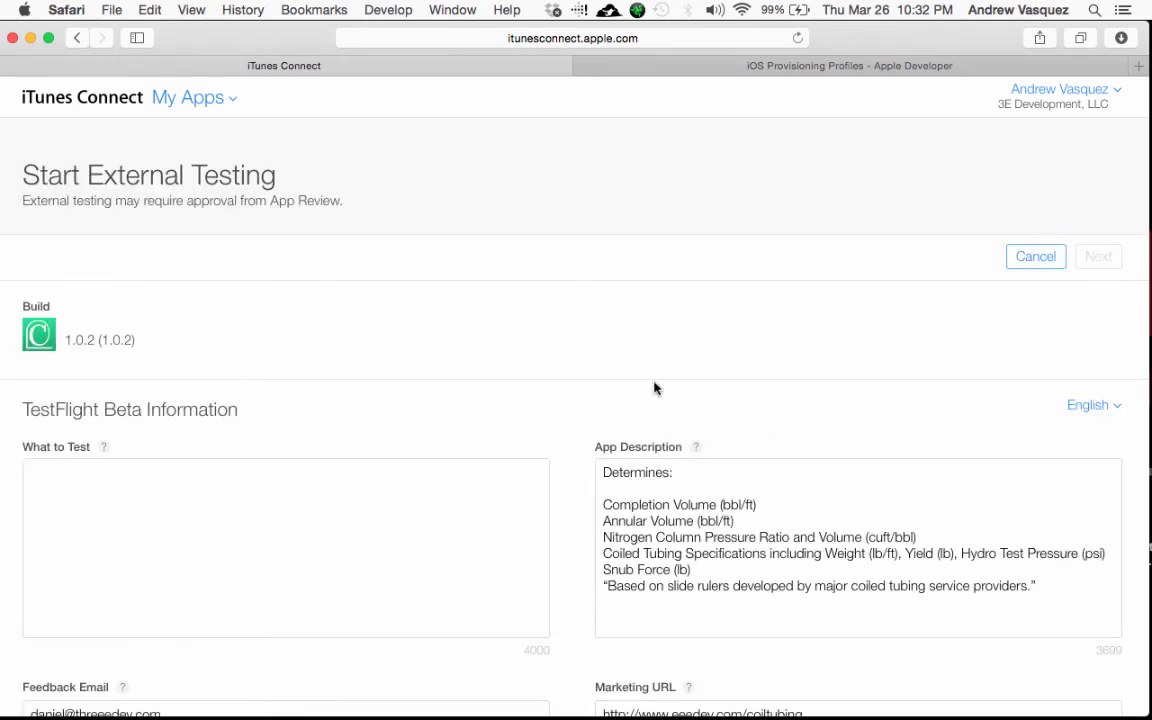
Step: Type the What to Test note 'Ensure this app does not crash and satisfies the performance testing needs.'
{"action": "scroll", "coordinate": [553, 337], "scroll_direction": "down", "scroll_amount": 3}
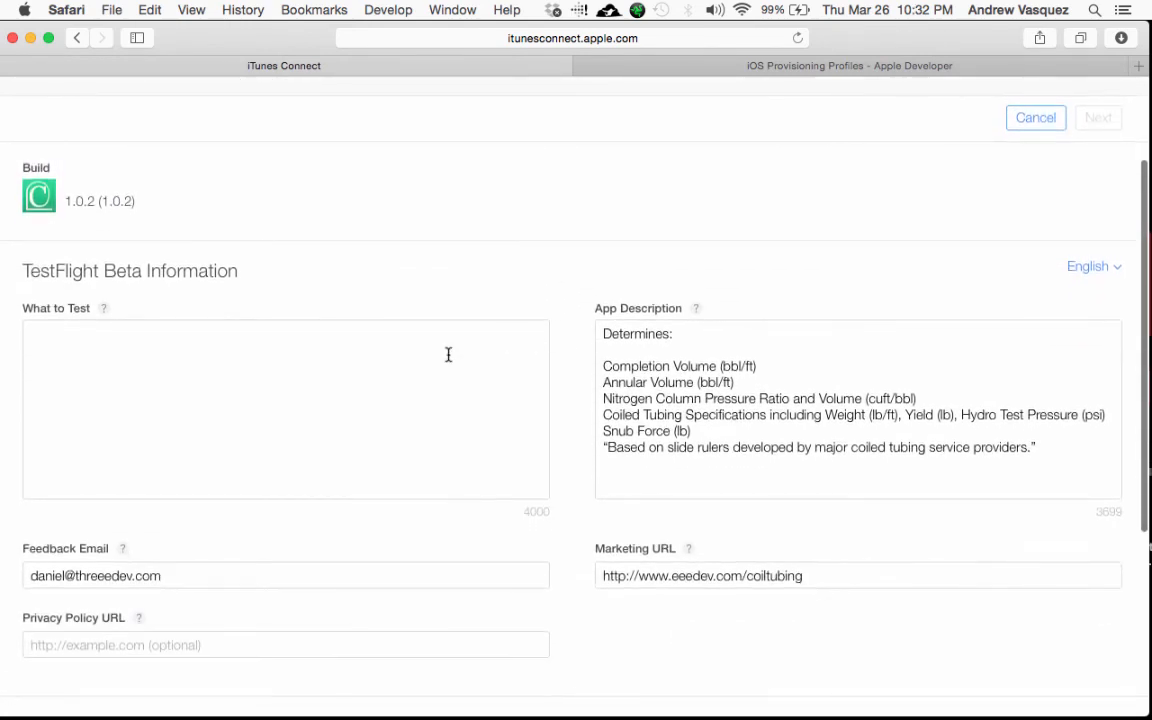
{"action": "left_click", "coordinate": [448, 355]}
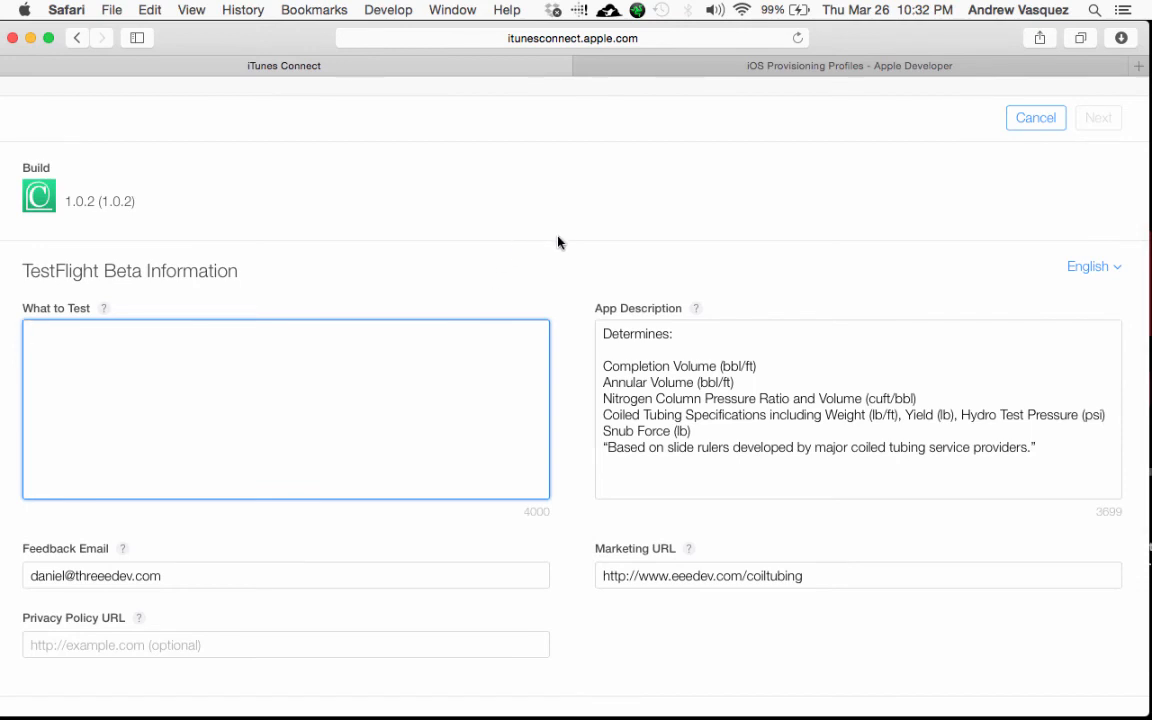
{"action": "type", "text": "Ensure "}
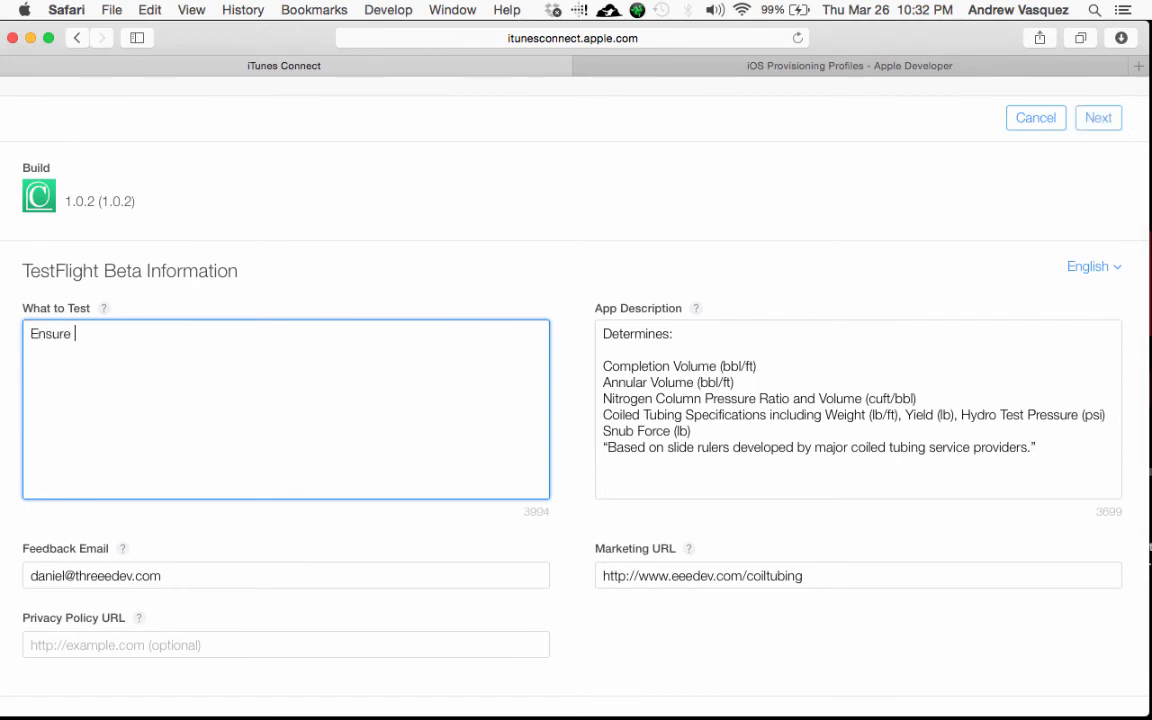
{"action": "type", "text": "this app does not crasch"}
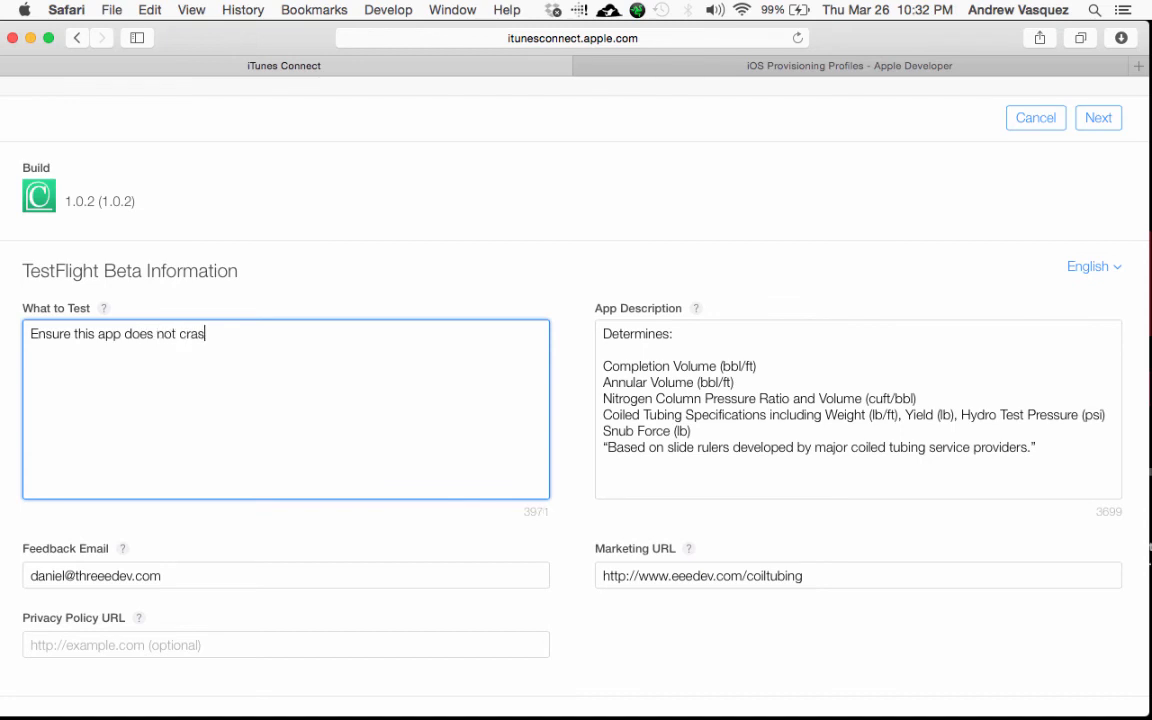
{"action": "key", "text": "BackSpace"}
{"action": "key", "text": "BackSpace"}
{"action": "key", "text": "BackSpace"}
{"action": "type", "text": "sh"}
{"action": "key", "text": "BackSpace"}
{"action": "key", "text": "BackSpace"}
{"action": "type", "text": "sh and satisfies our"}
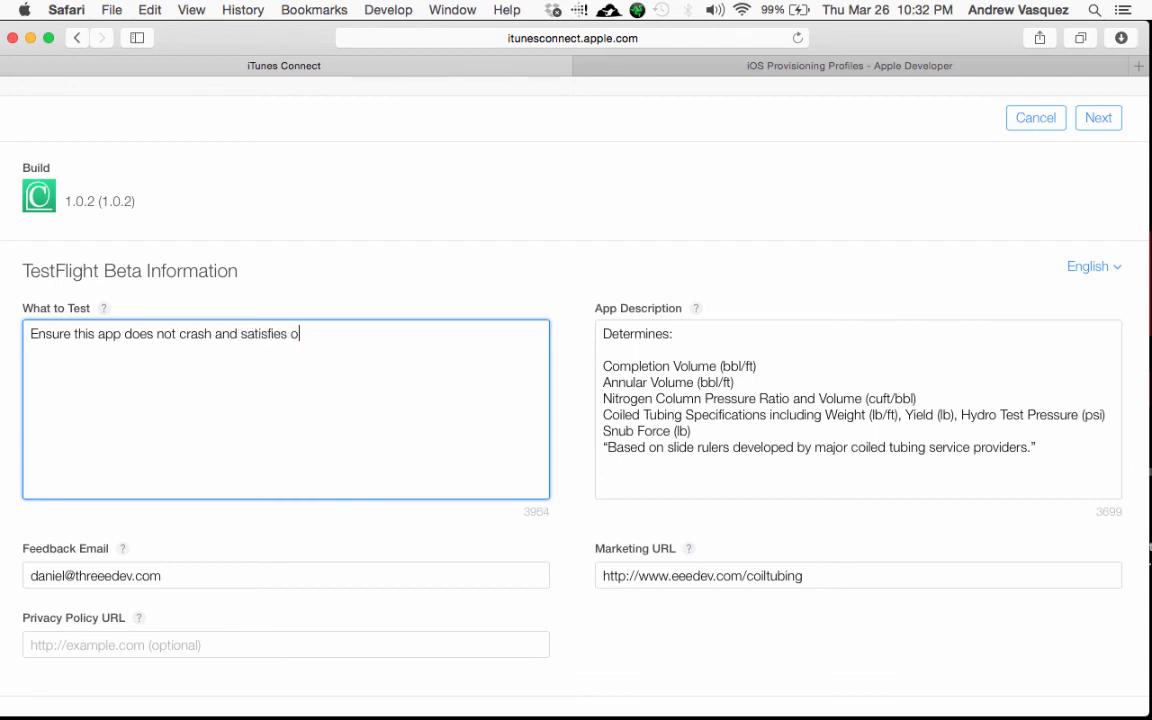
{"action": "key", "text": "BackSpace"}
{"action": "key", "text": "BackSpace"}
{"action": "key", "text": "BackSpace"}
{"action": "type", "text": "the performance testin"}
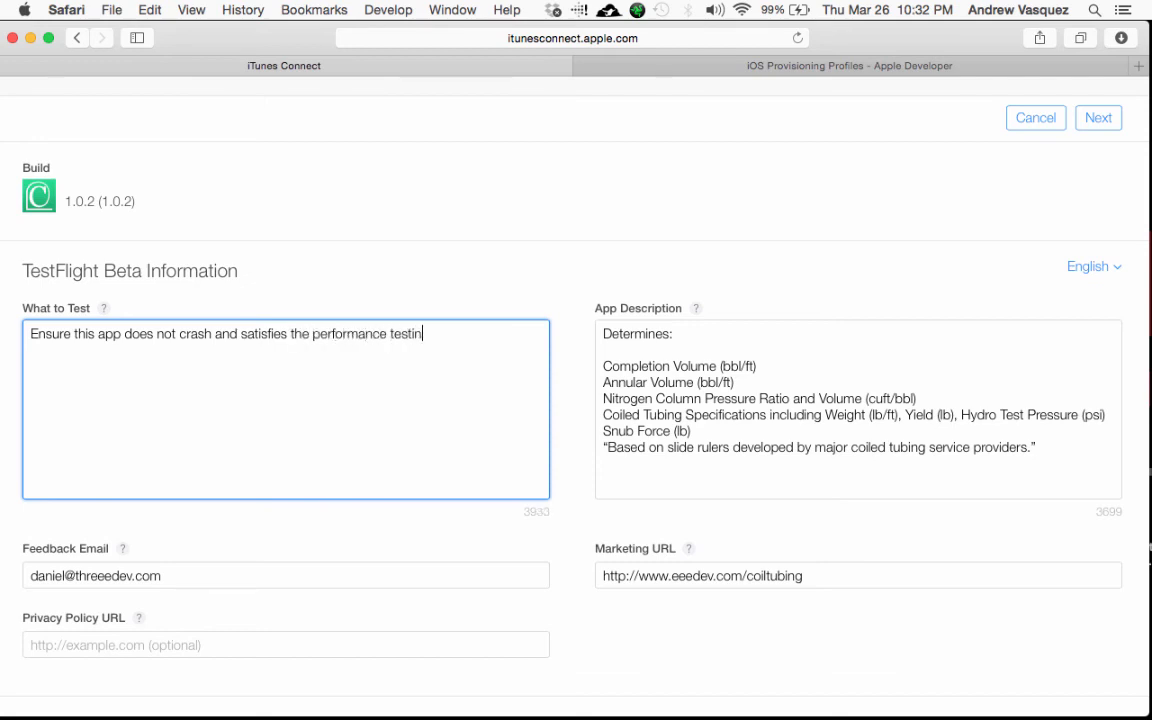
{"action": "type", "text": "g needs."}
Step: Remove 'testing' from the note and continue to the Export Compliance step
{"action": "double_click", "coordinate": [402, 334]}
{"action": "key", "text": "BackSpace"}
{"action": "key", "text": "BackSpace"}
{"action": "type", "text": "e"}
{"action": "left_click", "coordinate": [546, 441]}
{"action": "scroll", "coordinate": [571, 445], "scroll_direction": "up", "scroll_amount": 2}
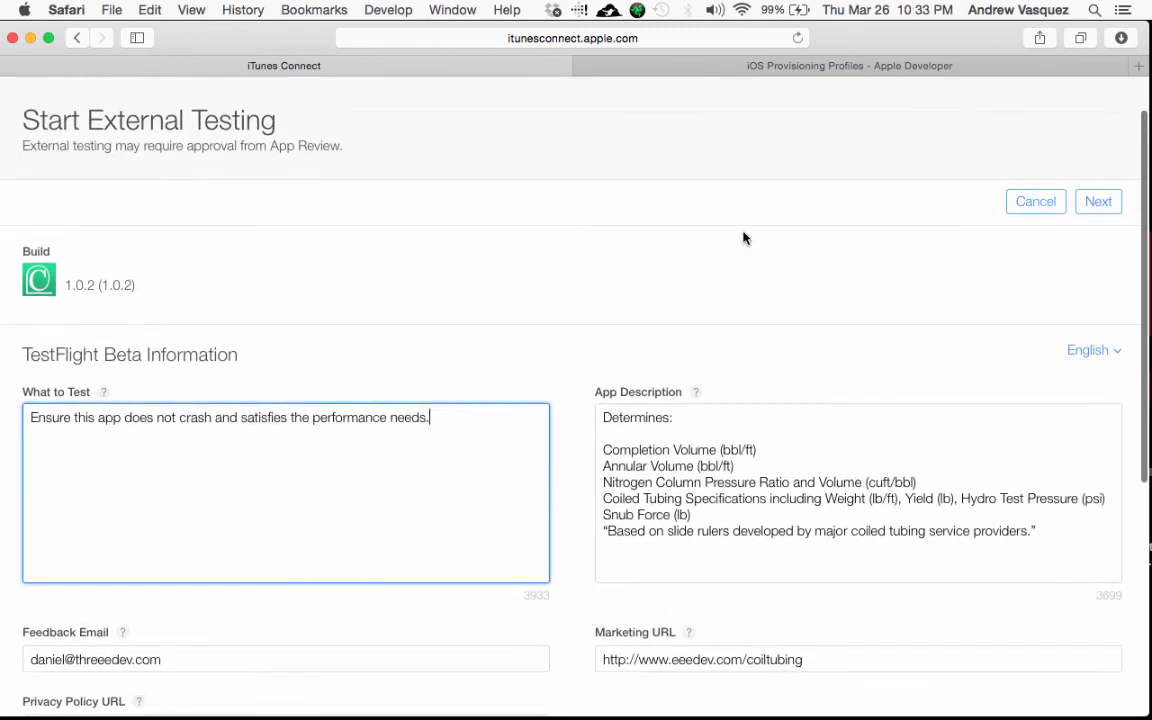
{"action": "left_click", "coordinate": [1105, 203]}
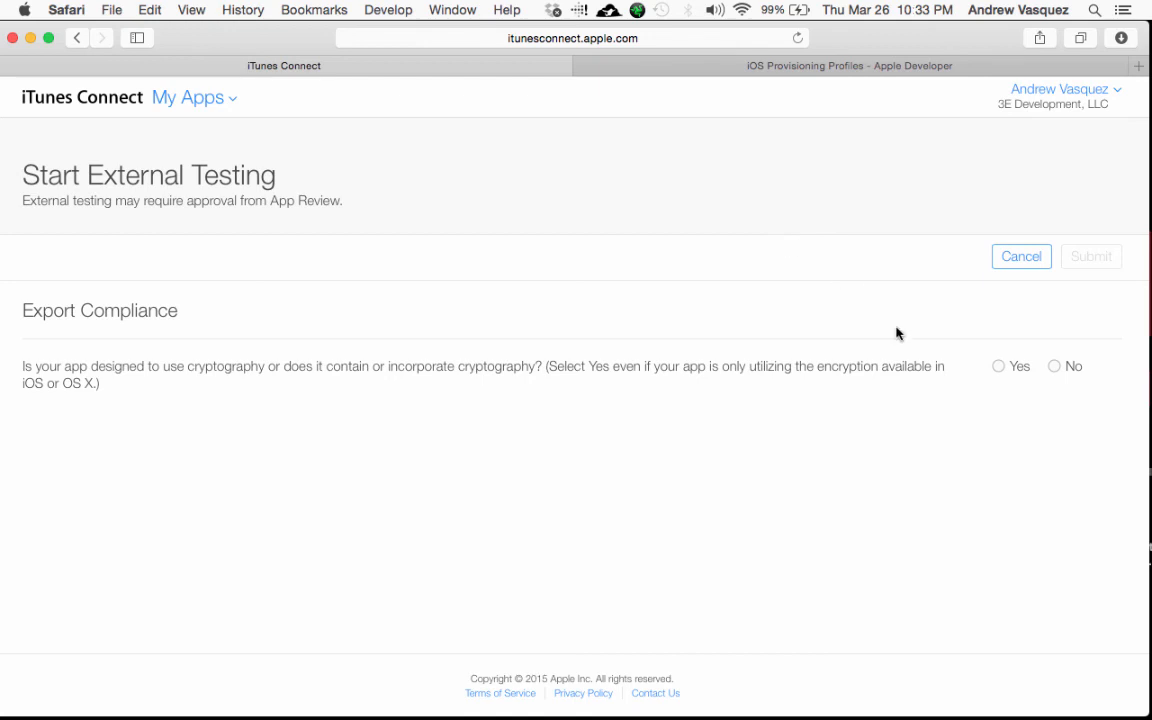
Step: Answer No to cryptography, submit build 1.0.2 for beta review, and view the external testers
{"action": "left_click", "coordinate": [1052, 372]}
{"action": "left_click", "coordinate": [1079, 261]}
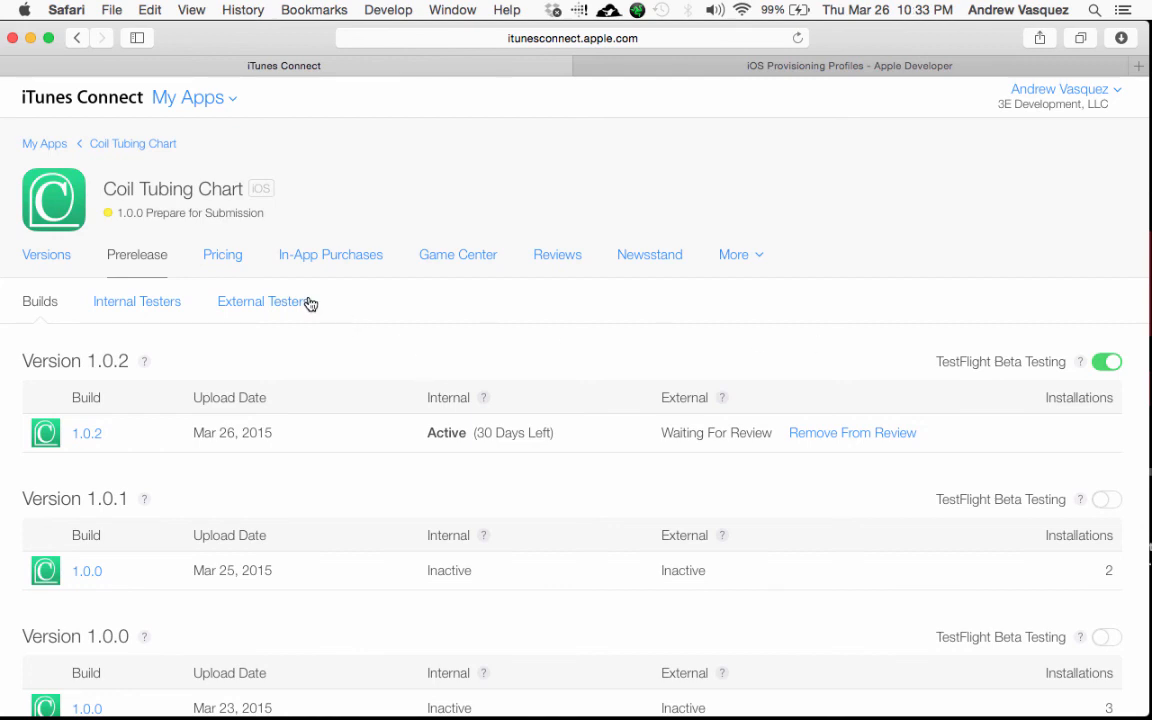
{"action": "left_click", "coordinate": [262, 301]}
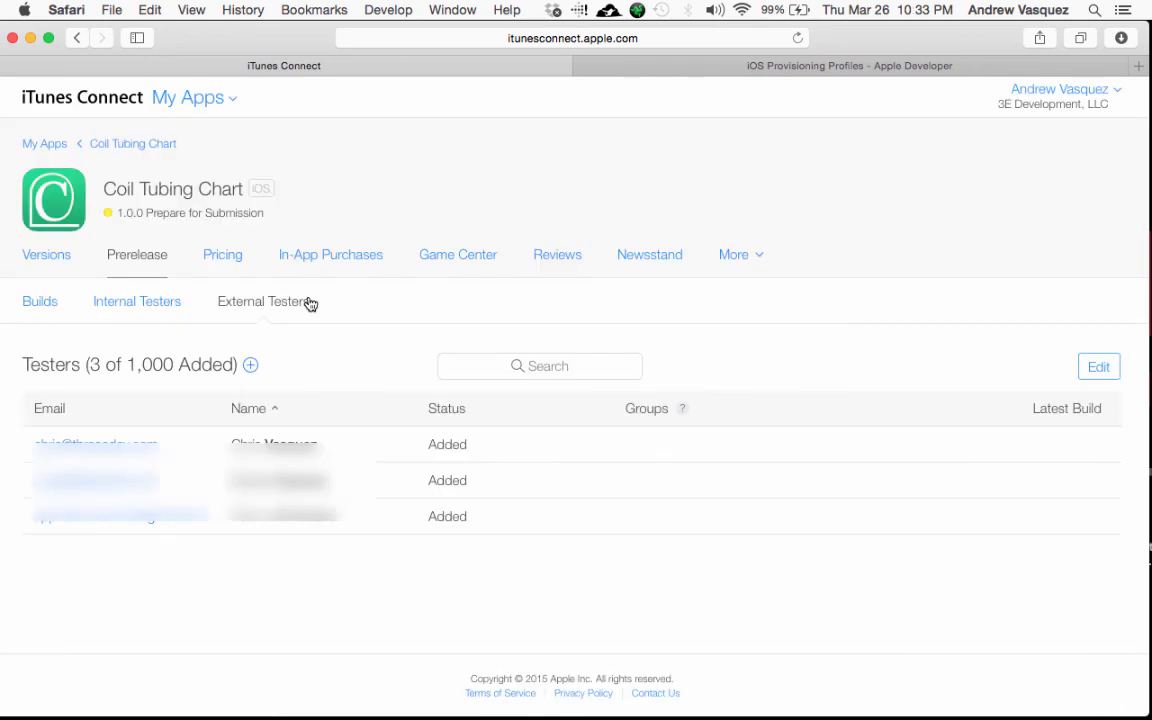